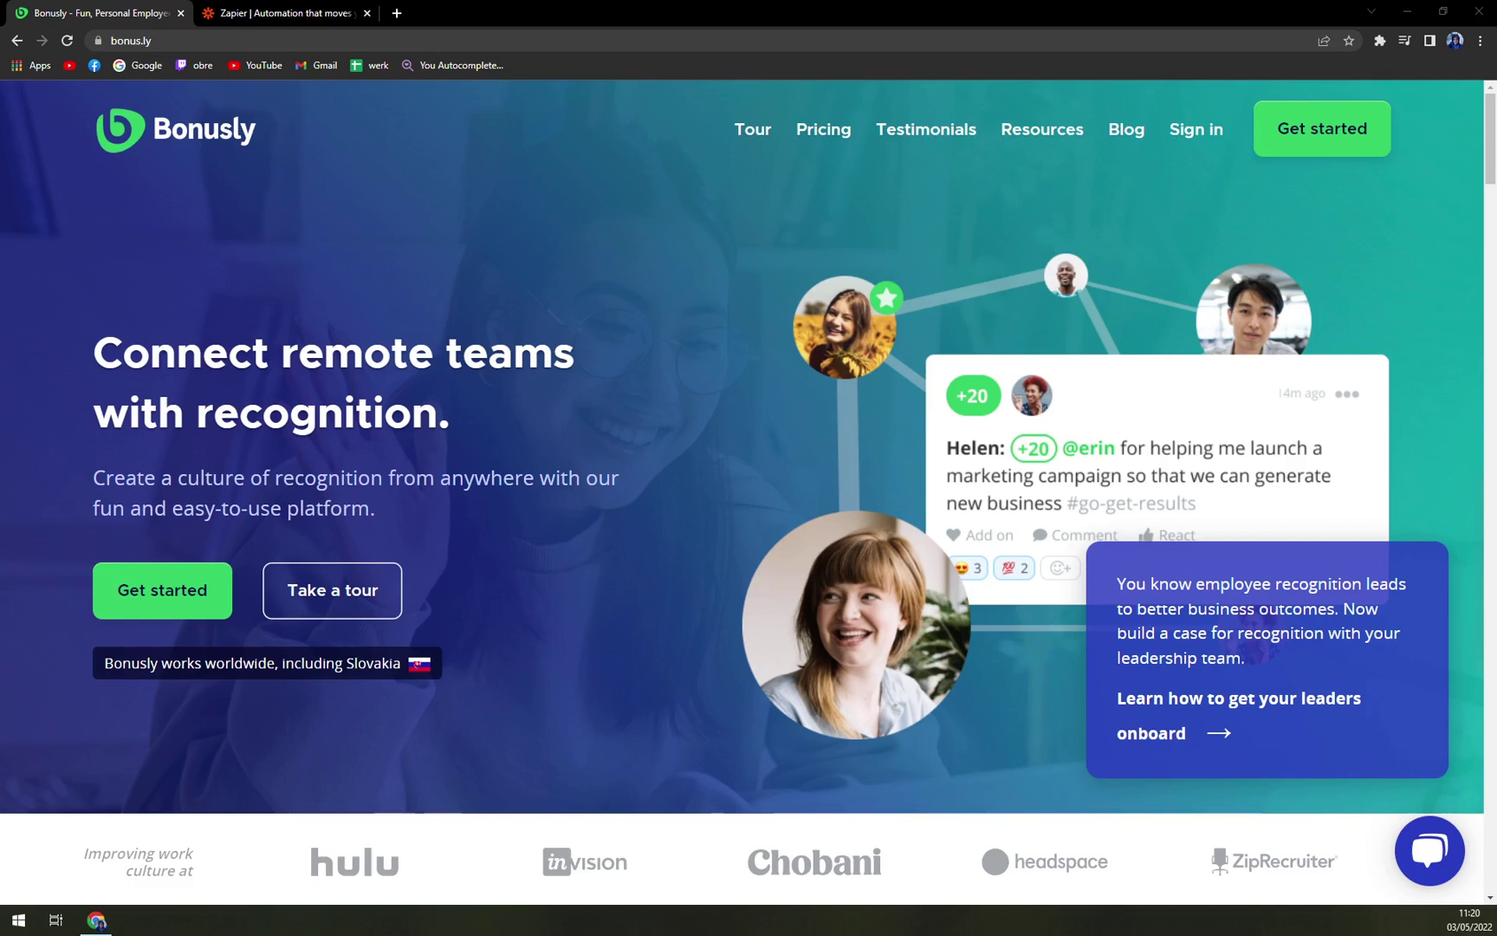
Scroll through the Bonusly homepage and bring the browser window back into focus
scroll(331, 441, "down", 1)
scroll(331, 441, "up", 1)
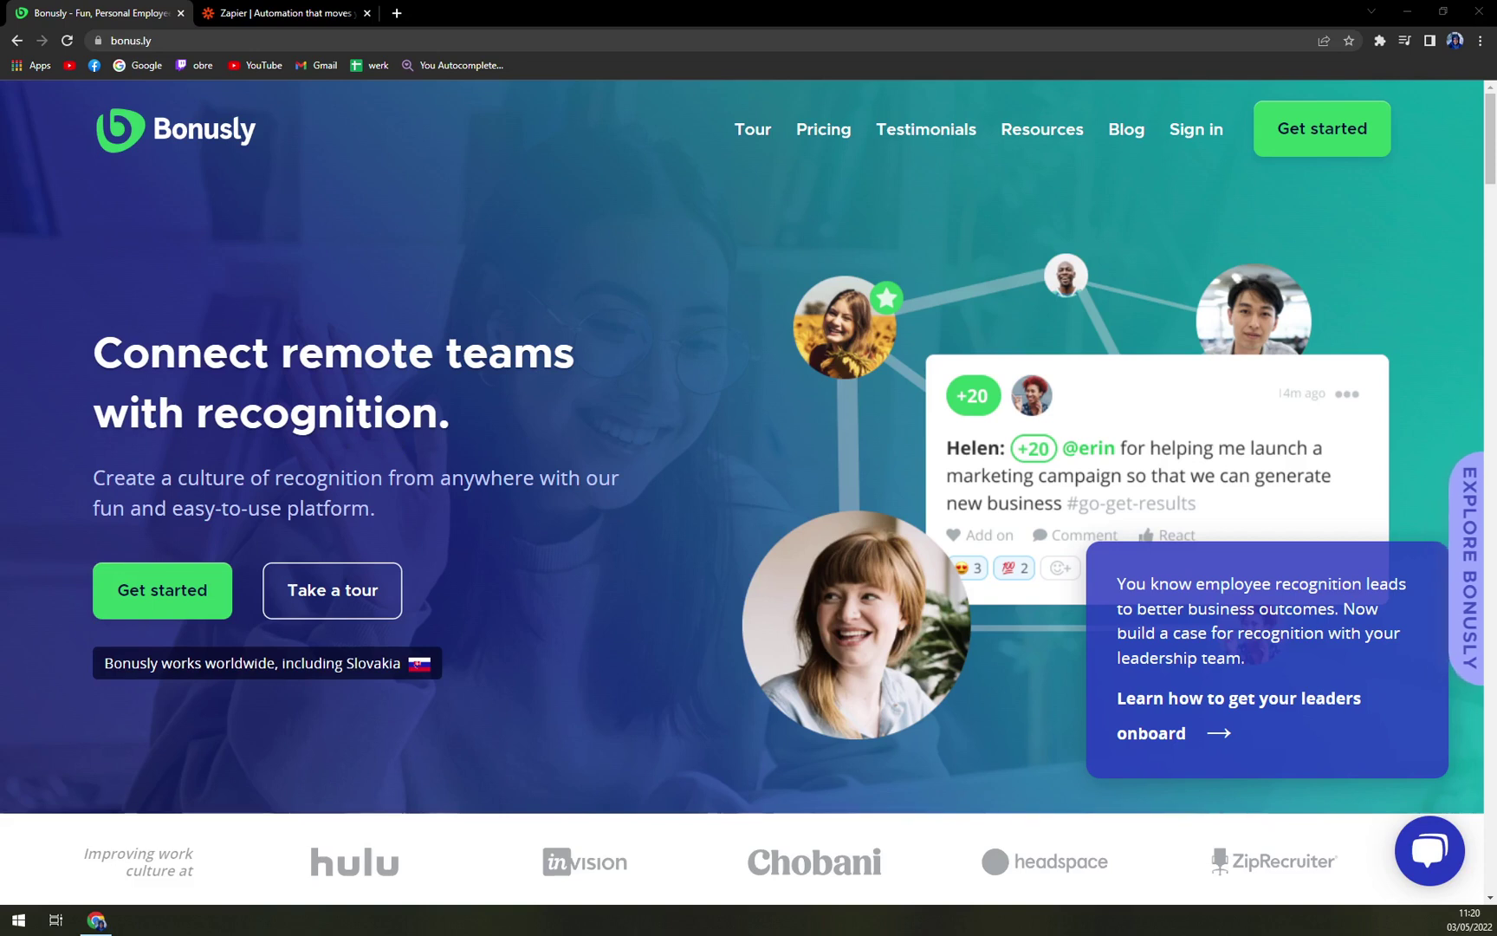
scroll(548, 399, "down", 1)
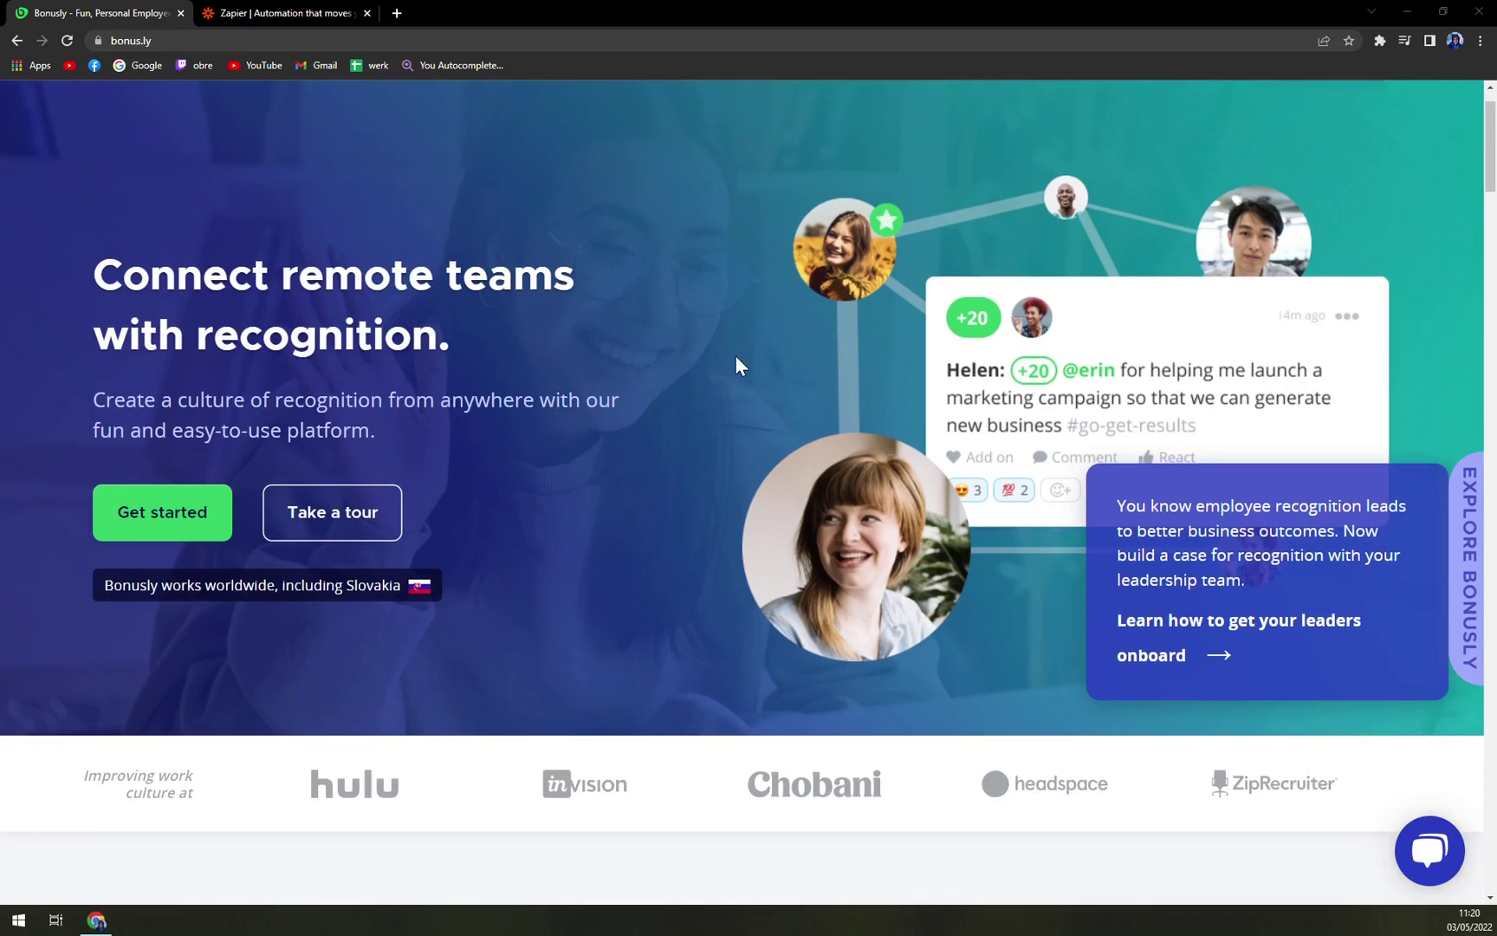
scroll(805, 362, "down", 1)
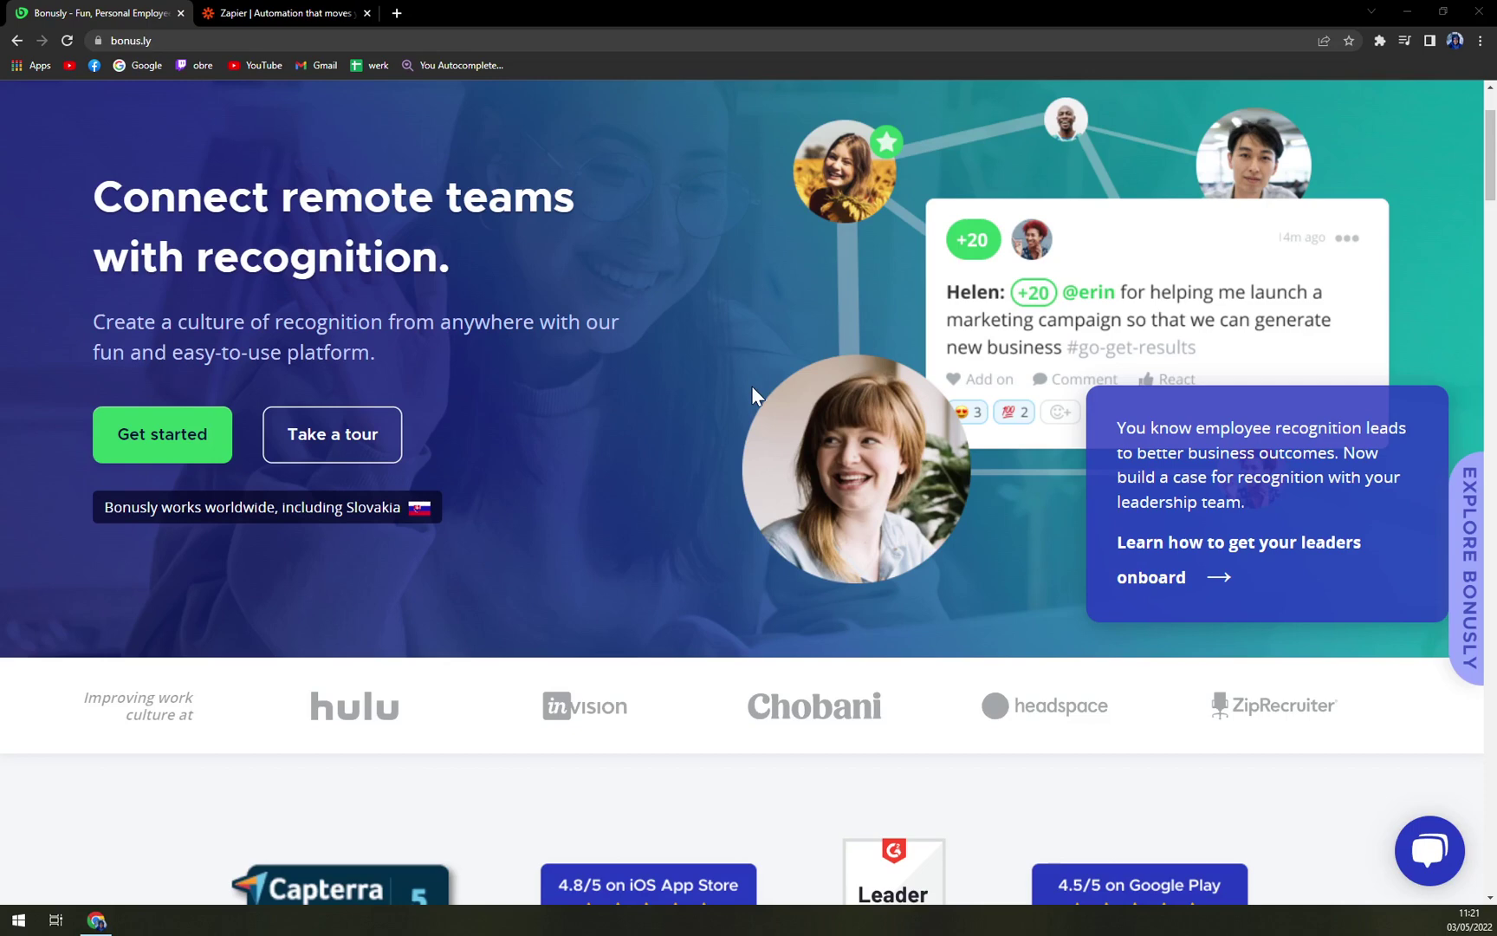
scroll(751, 387, "down", 4)
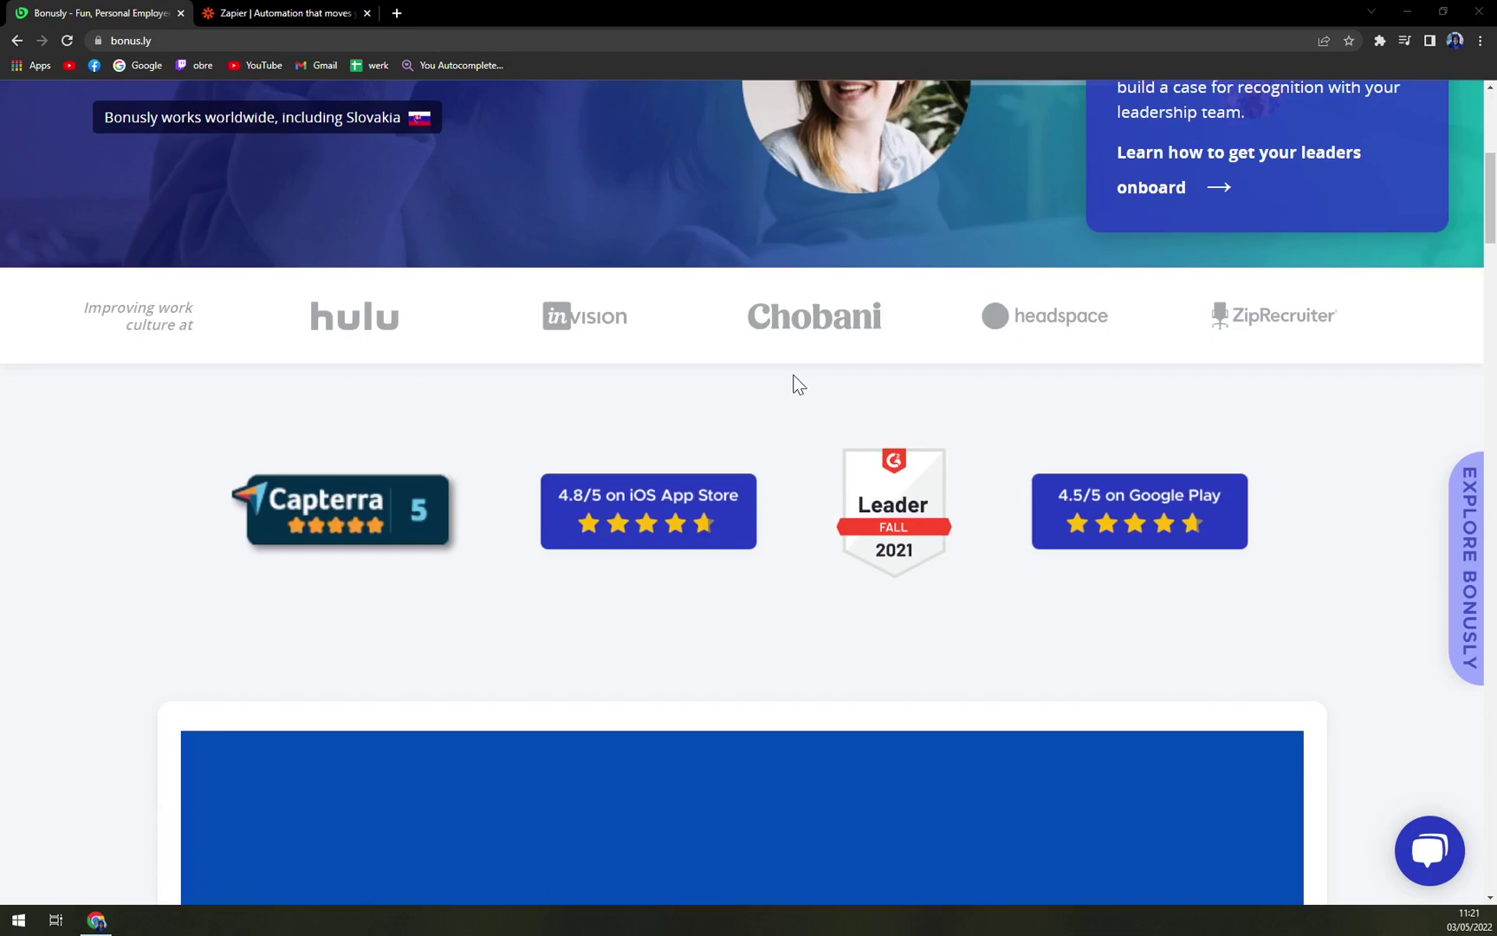
scroll(802, 378, "down", 5)
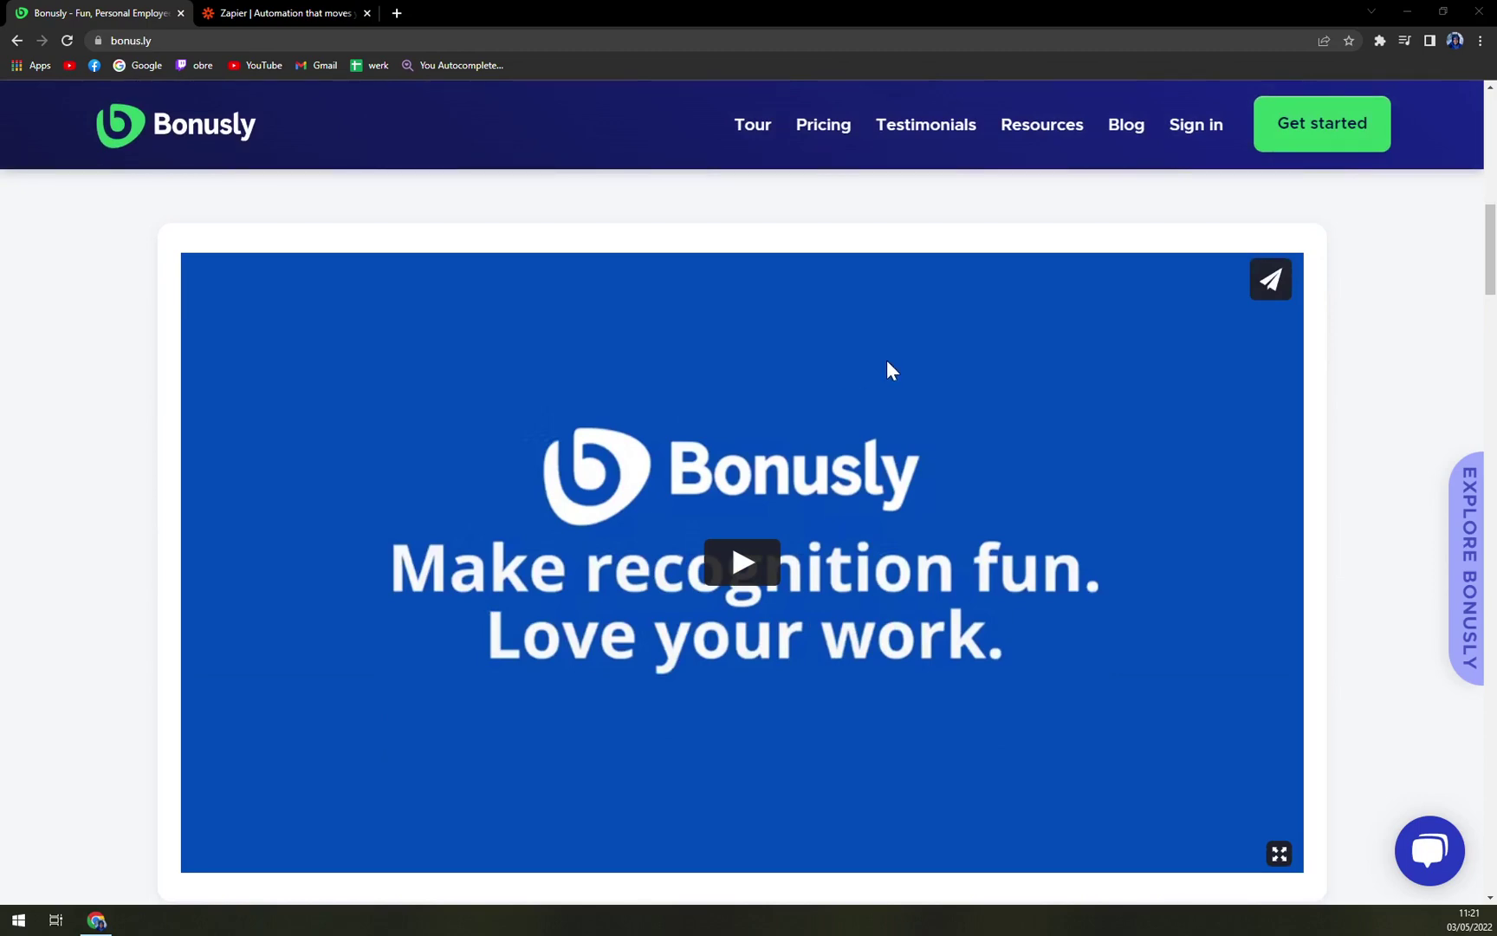
scroll(887, 359, "up", 6)
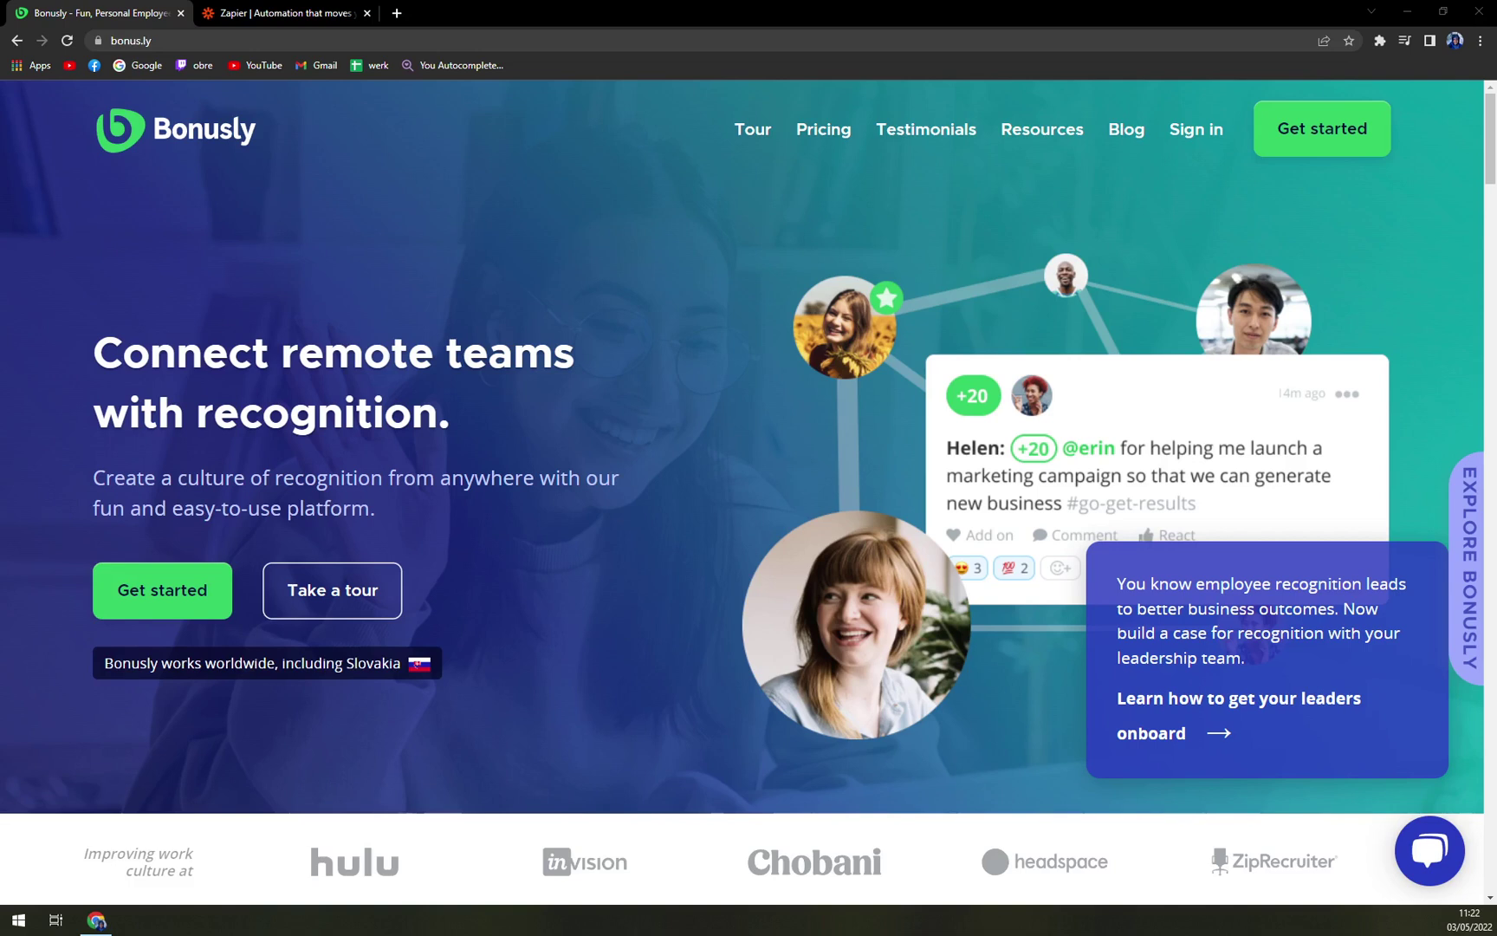
left_click(406, 186)
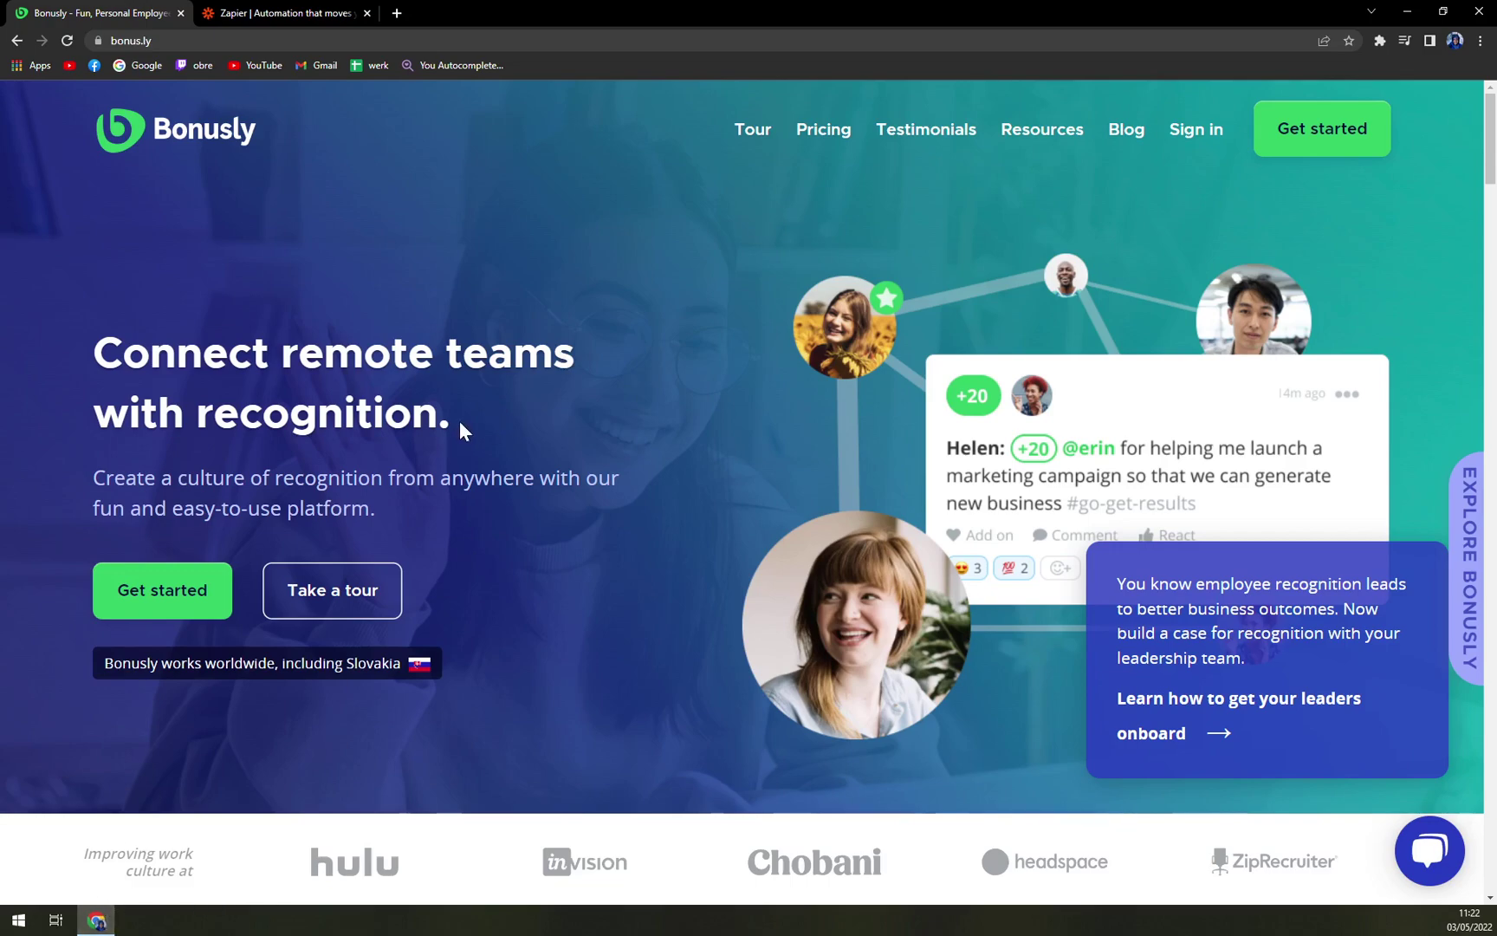
scroll(472, 423, "down", 15)
scroll(581, 477, "up", 15)
scroll(580, 546, "up", 1)
Go to the Bonusly Pricing page and zoom the browser down to 110%
left_click(811, 137)
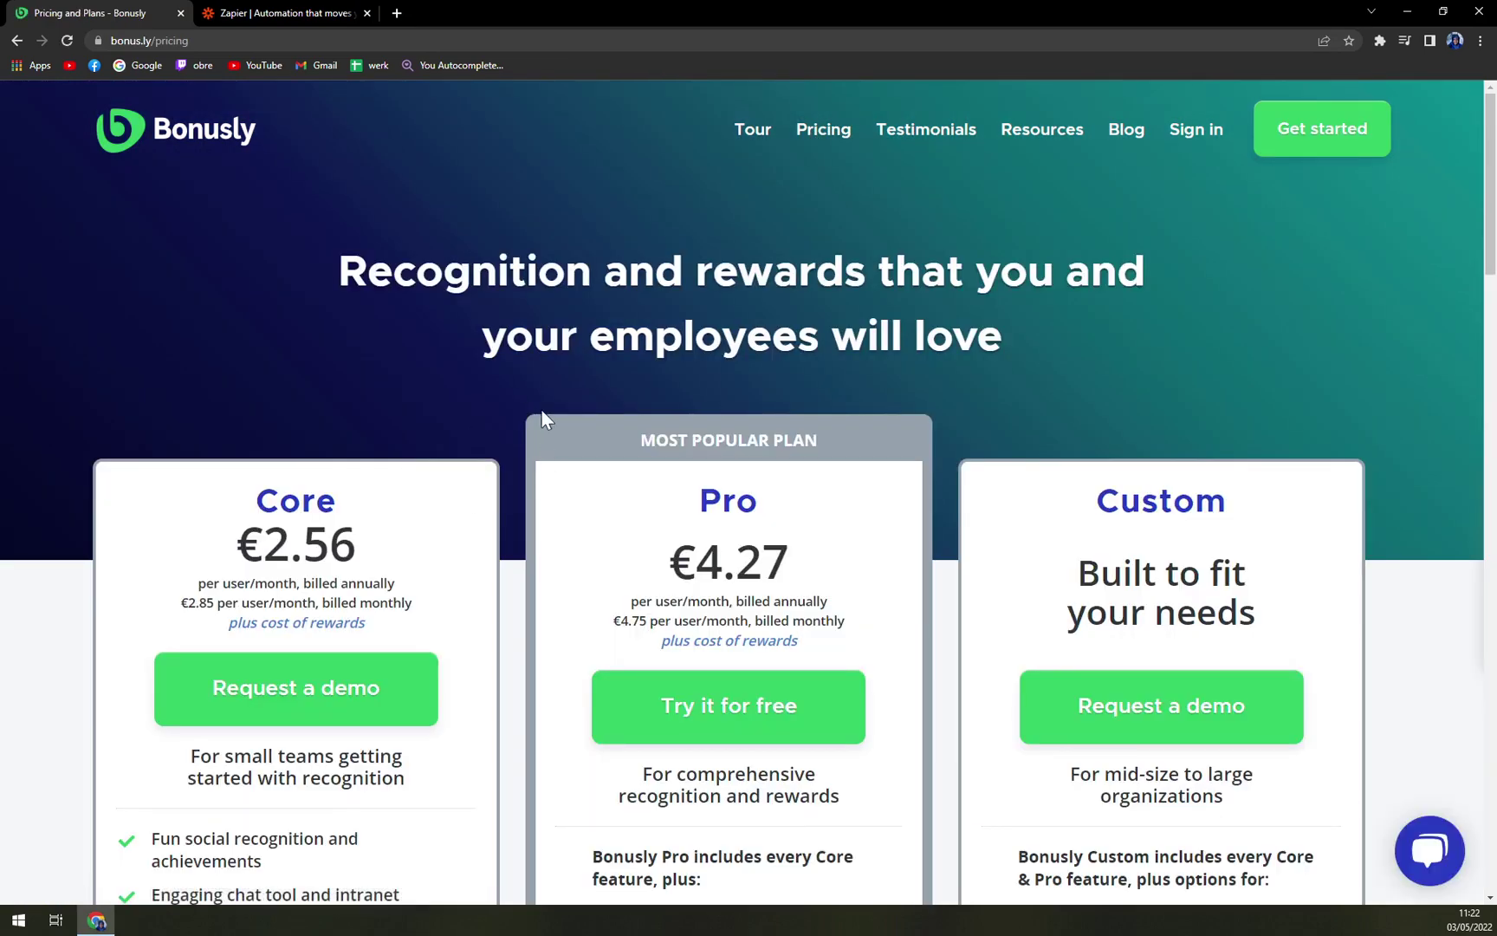
scroll(542, 412, "down", 2)
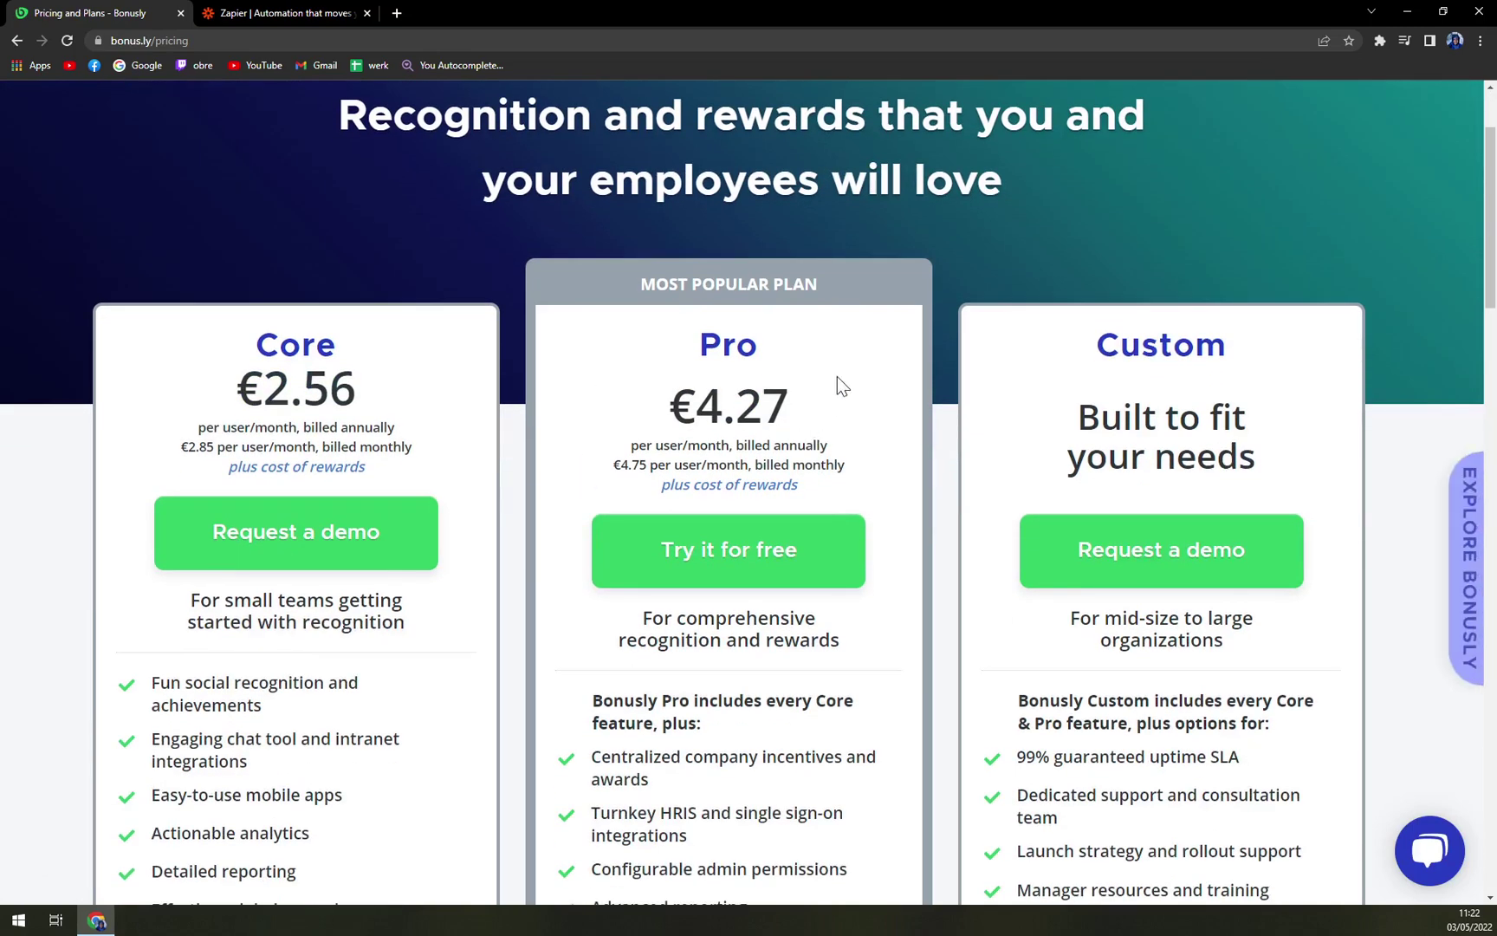
key("ctrl+minus")
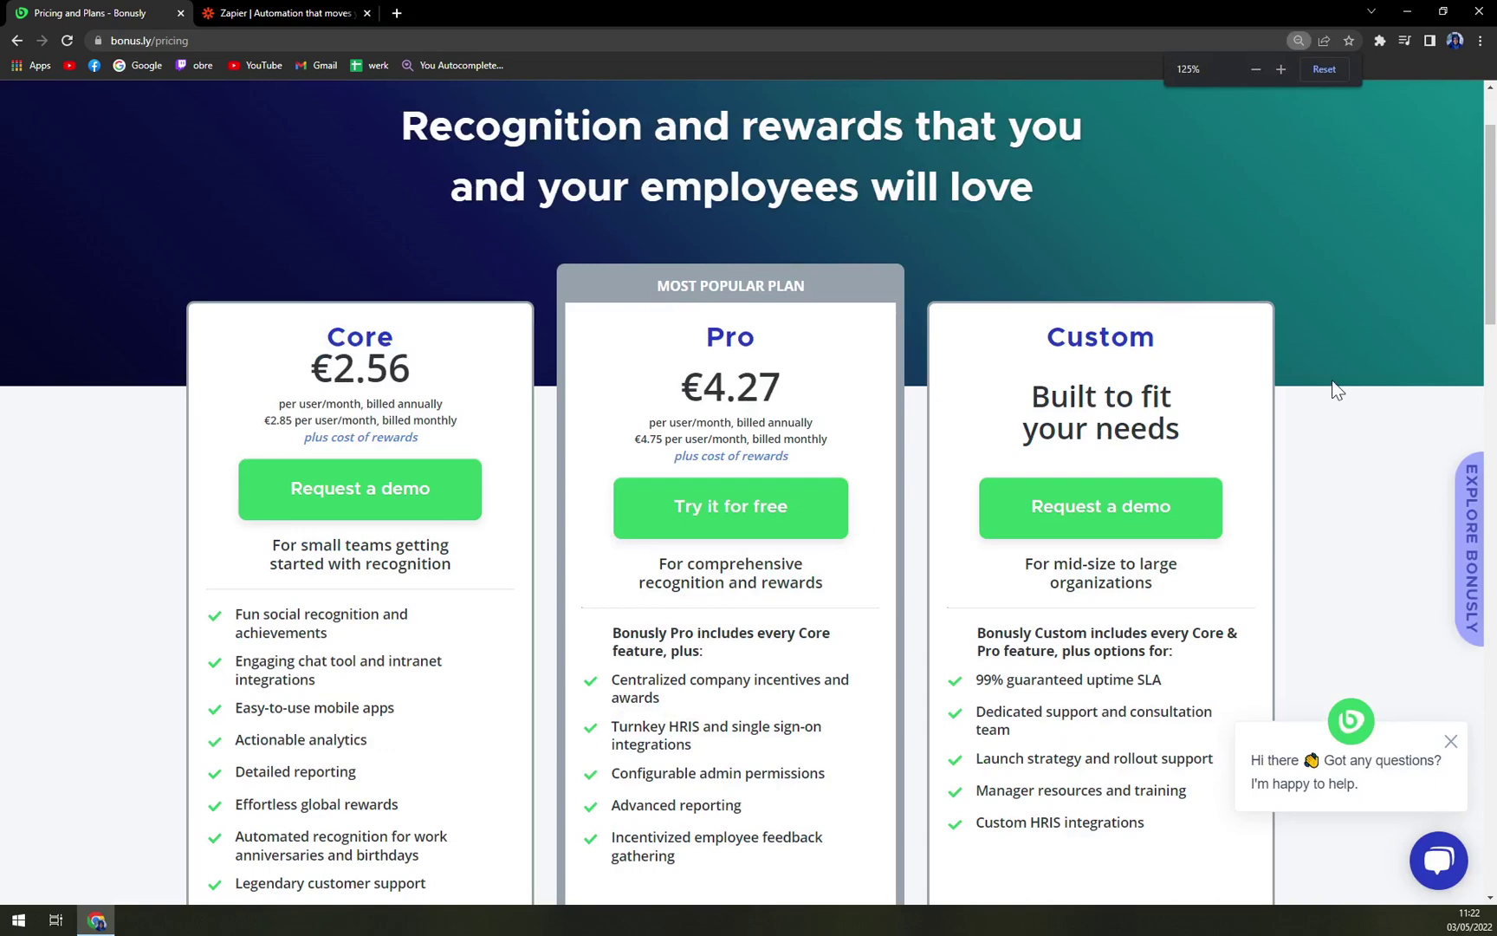
key("ctrl+minus")
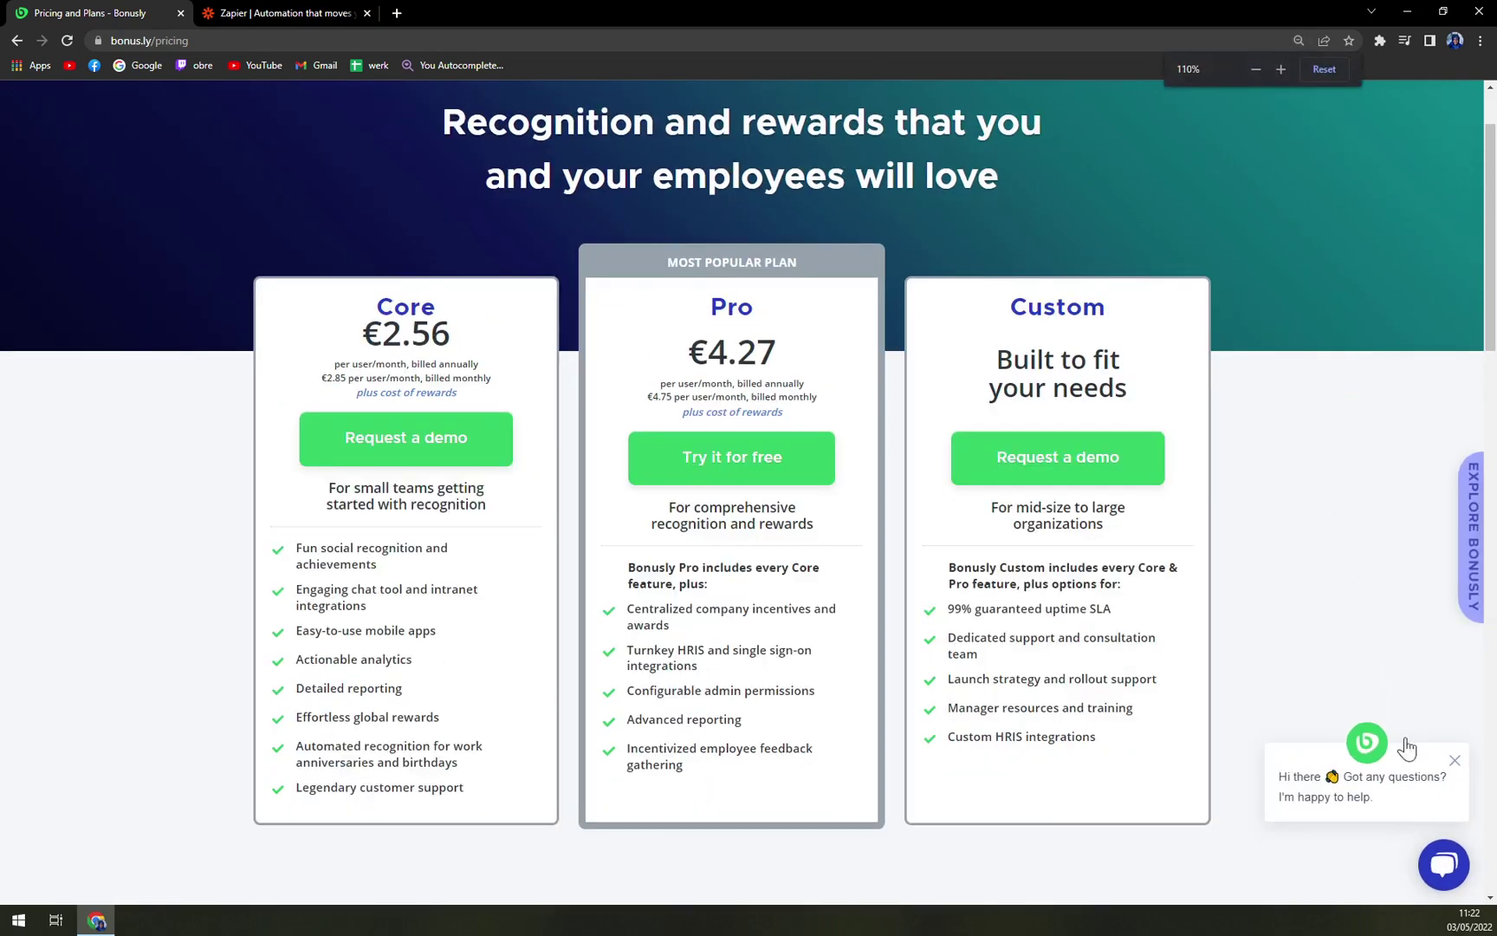
Dismiss the chat bubble and highlight the Core plan heading and its €2.56 price
left_click(1453, 761)
scroll(832, 425, "up", 2)
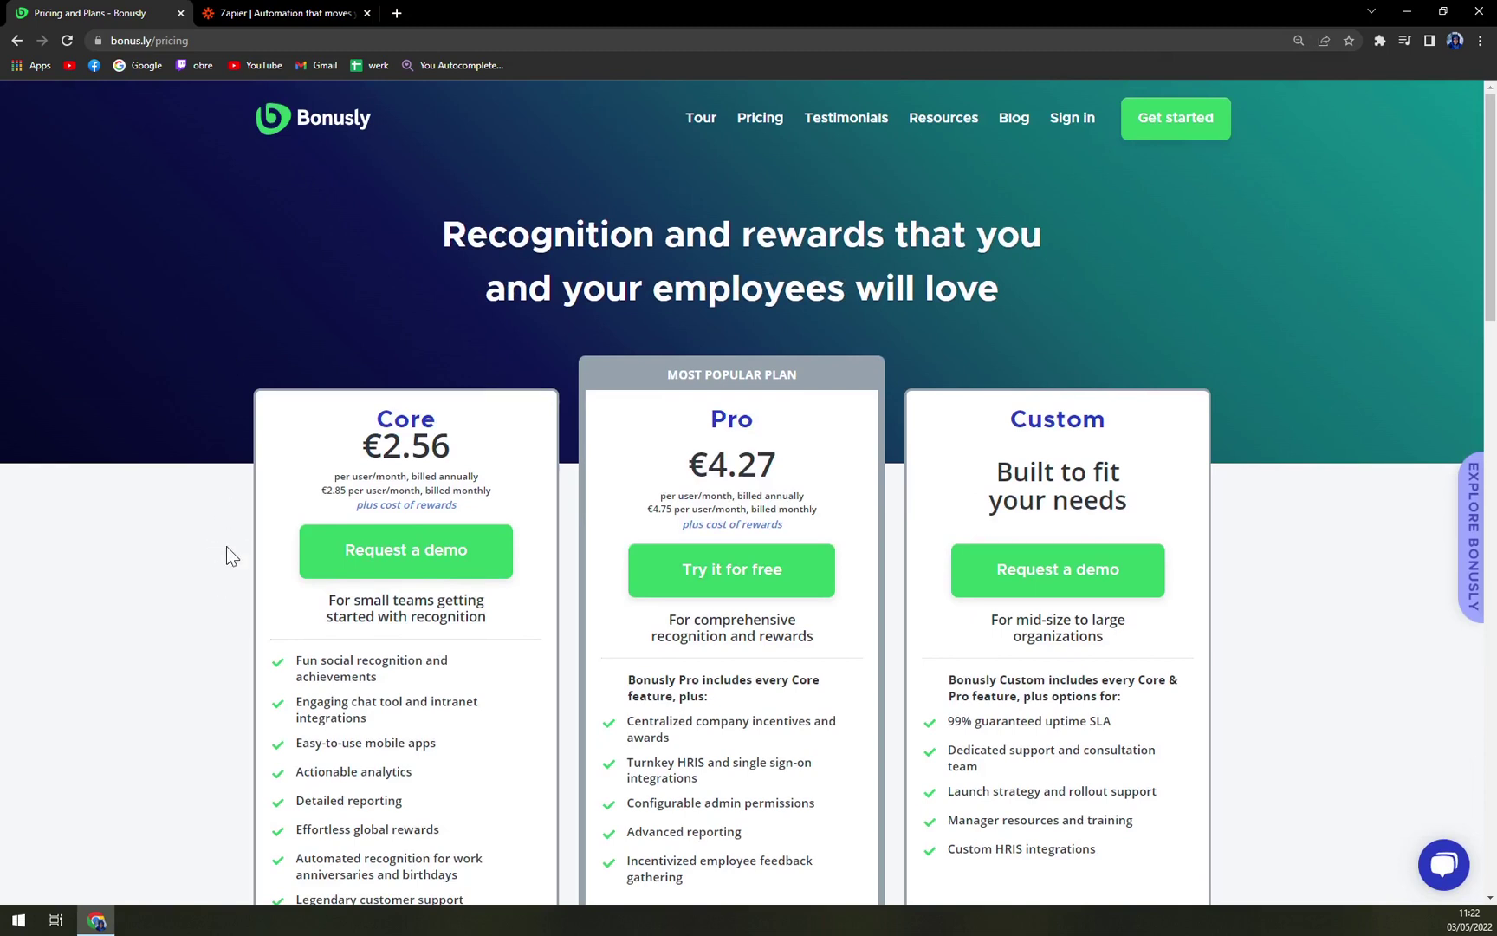
double_click(507, 438)
left_click(511, 444)
scroll(457, 450, "down", 2)
scroll(457, 451, "up", 1)
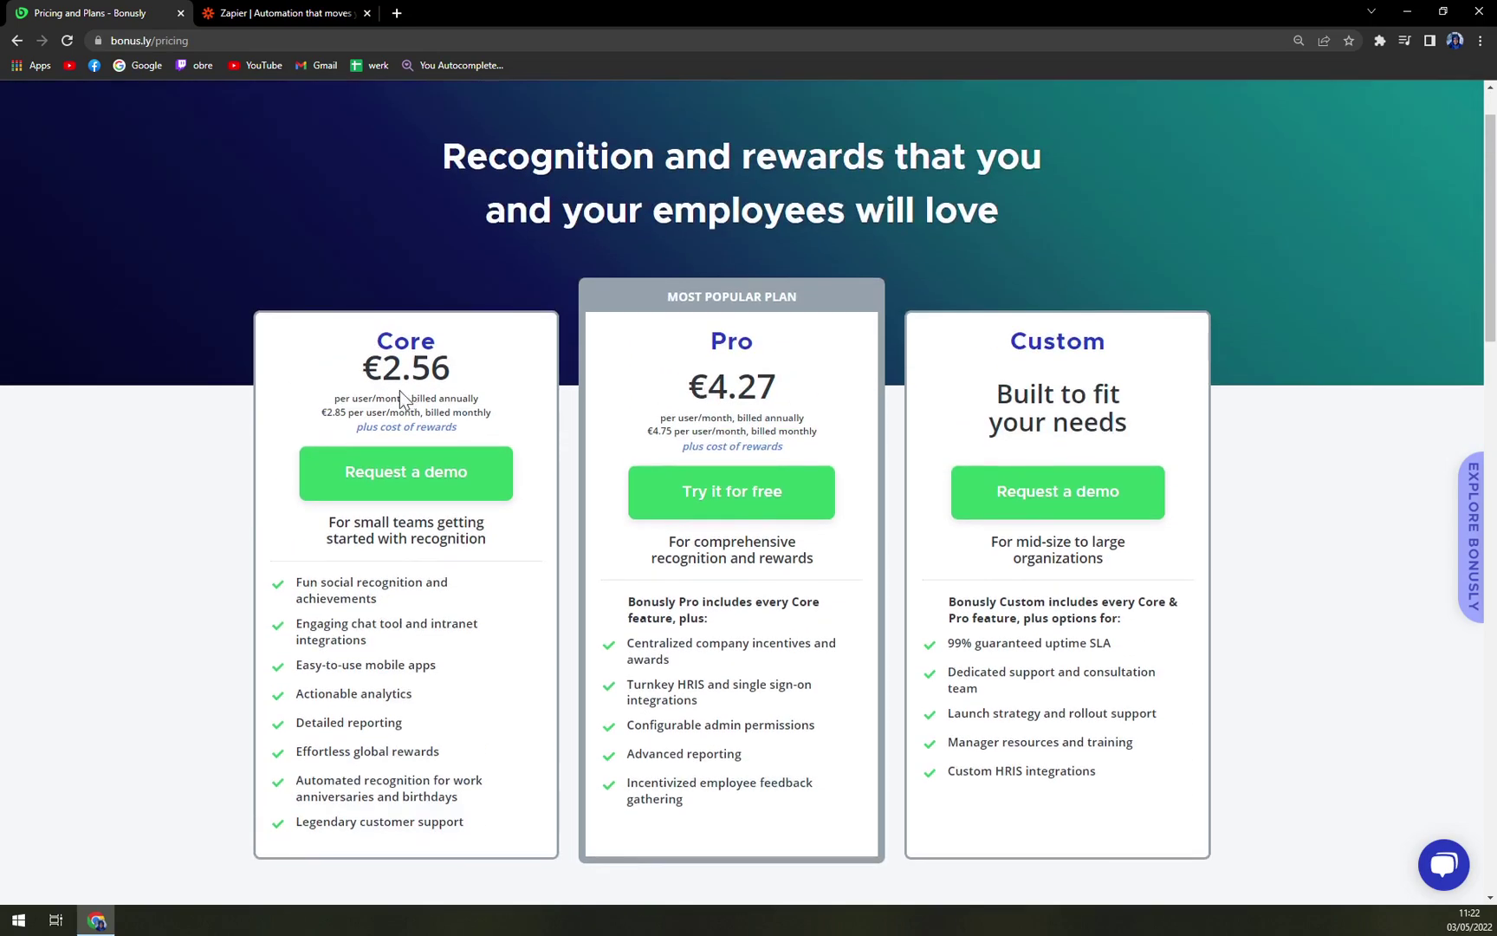
scroll(532, 384, "up", 1)
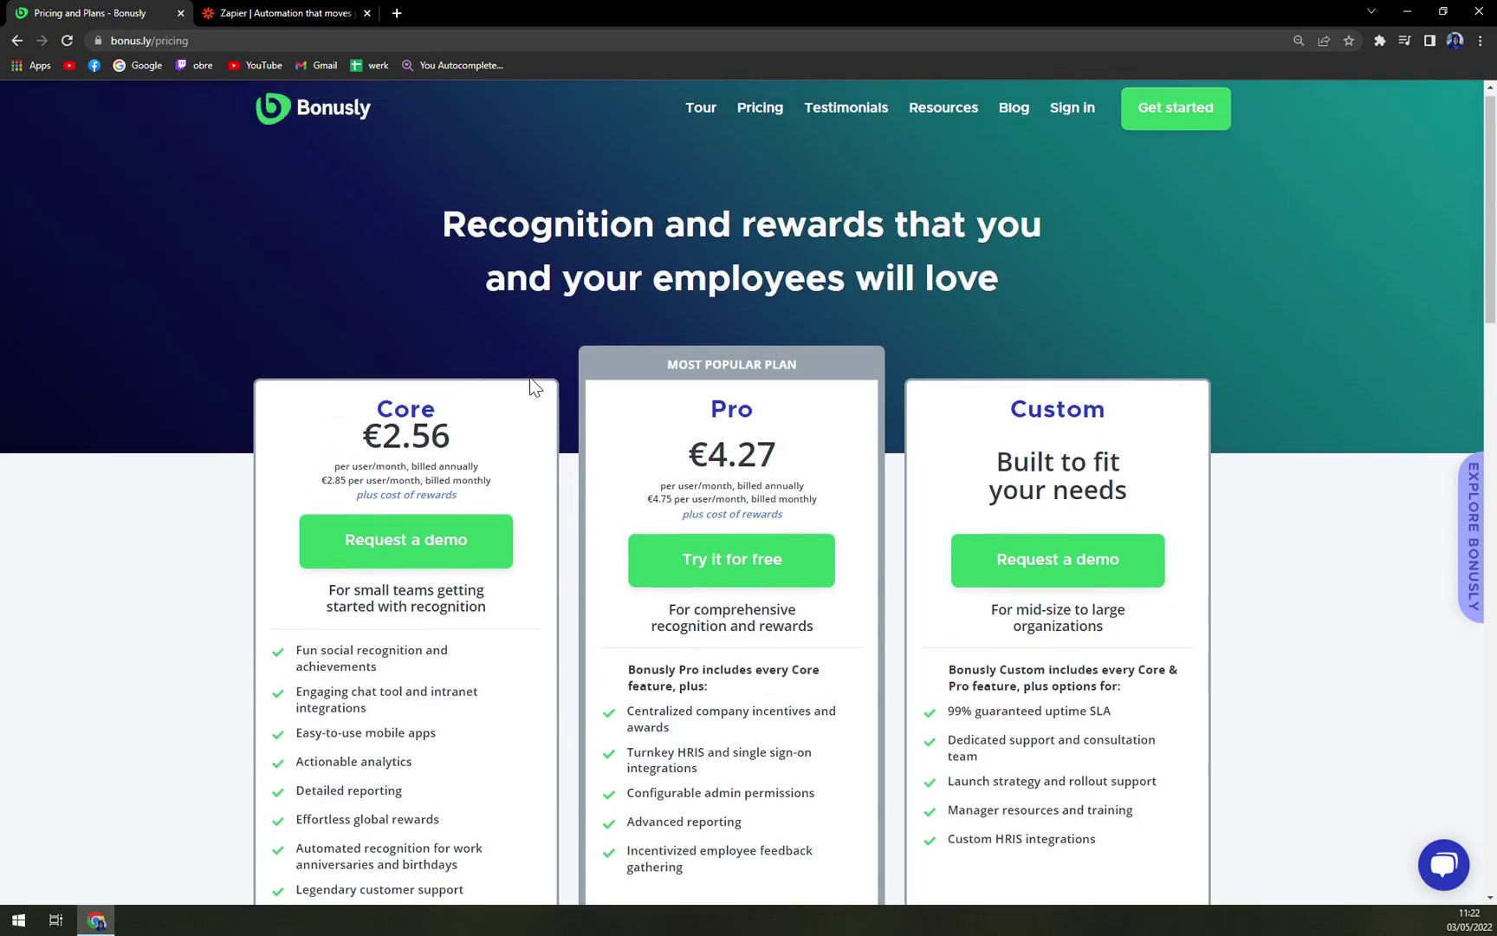
scroll(434, 488, "down", 10)
scroll(428, 488, "up", 10)
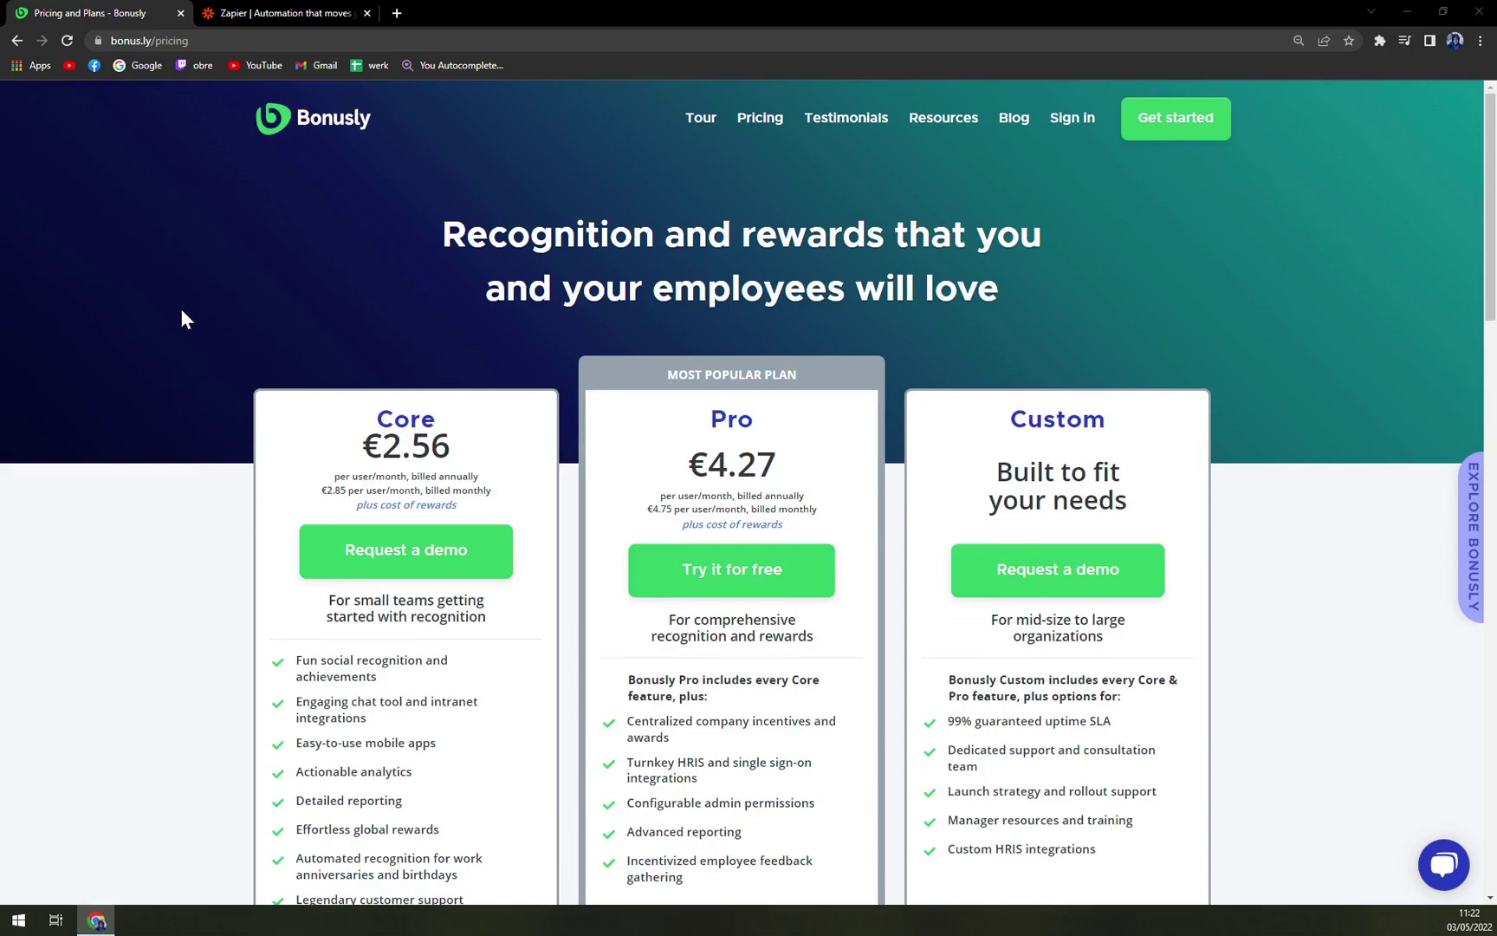
scroll(181, 310, "down", 12)
scroll(157, 313, "down", 2)
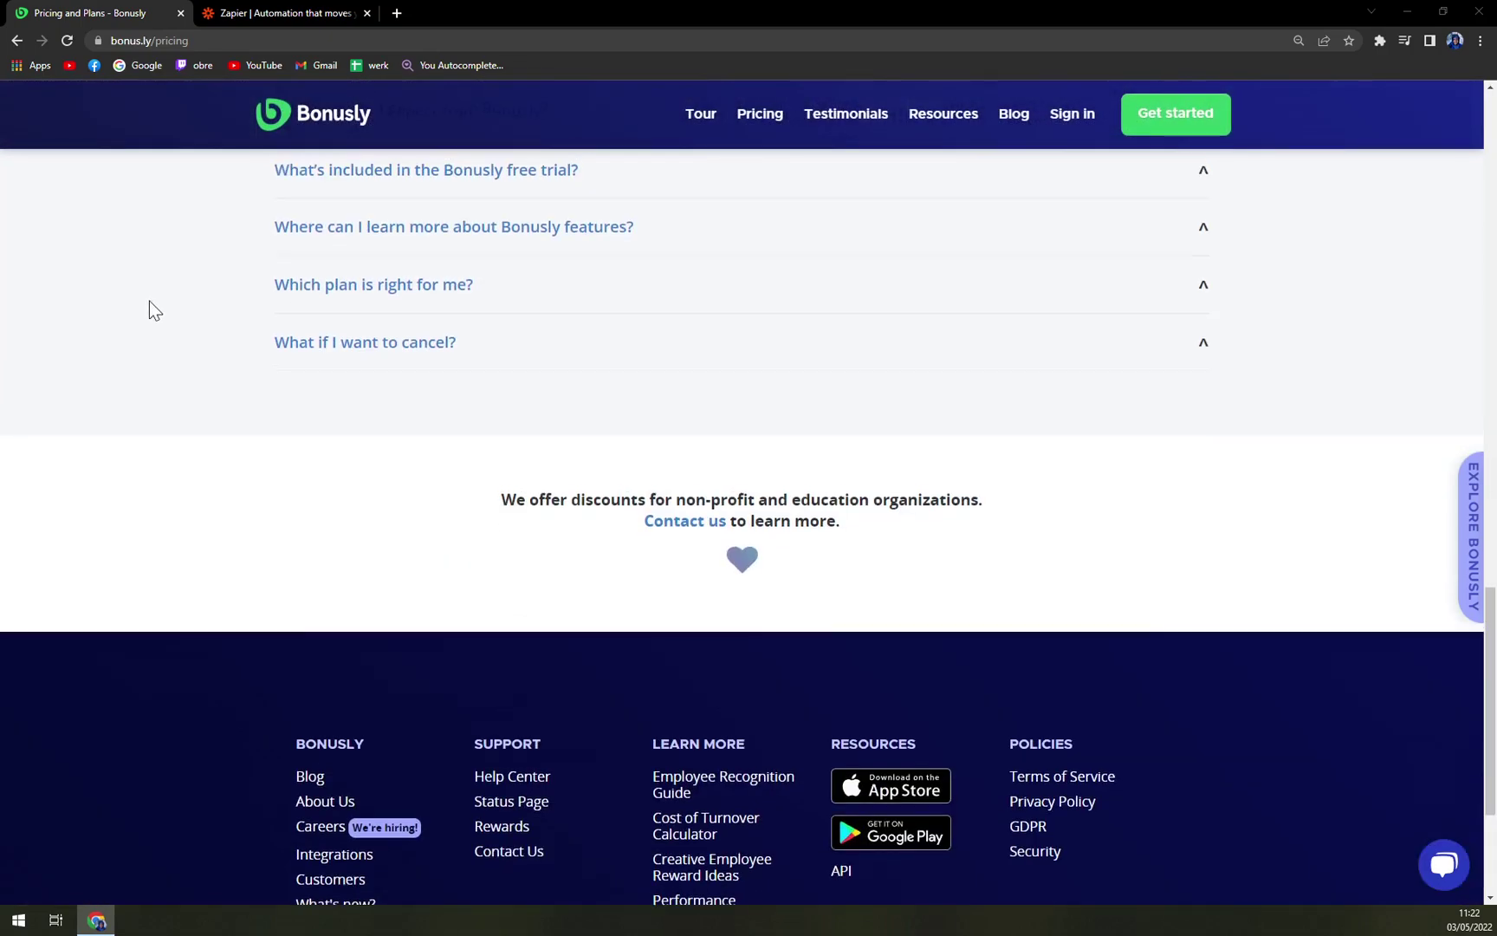
scroll(148, 308, "up", 15)
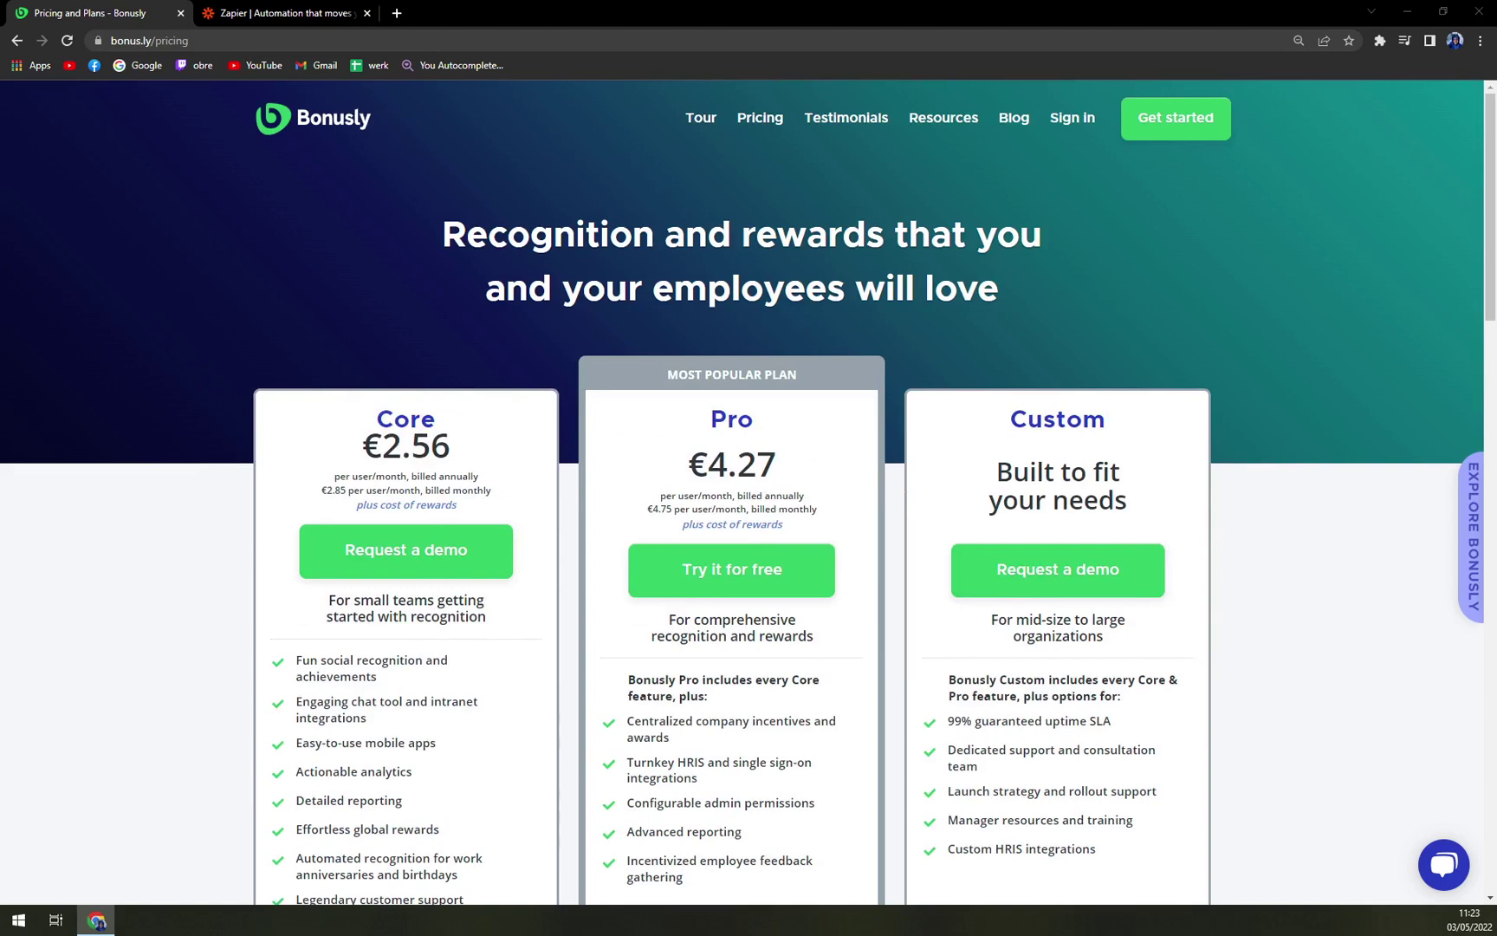
scroll(95, 236, "down", 2)
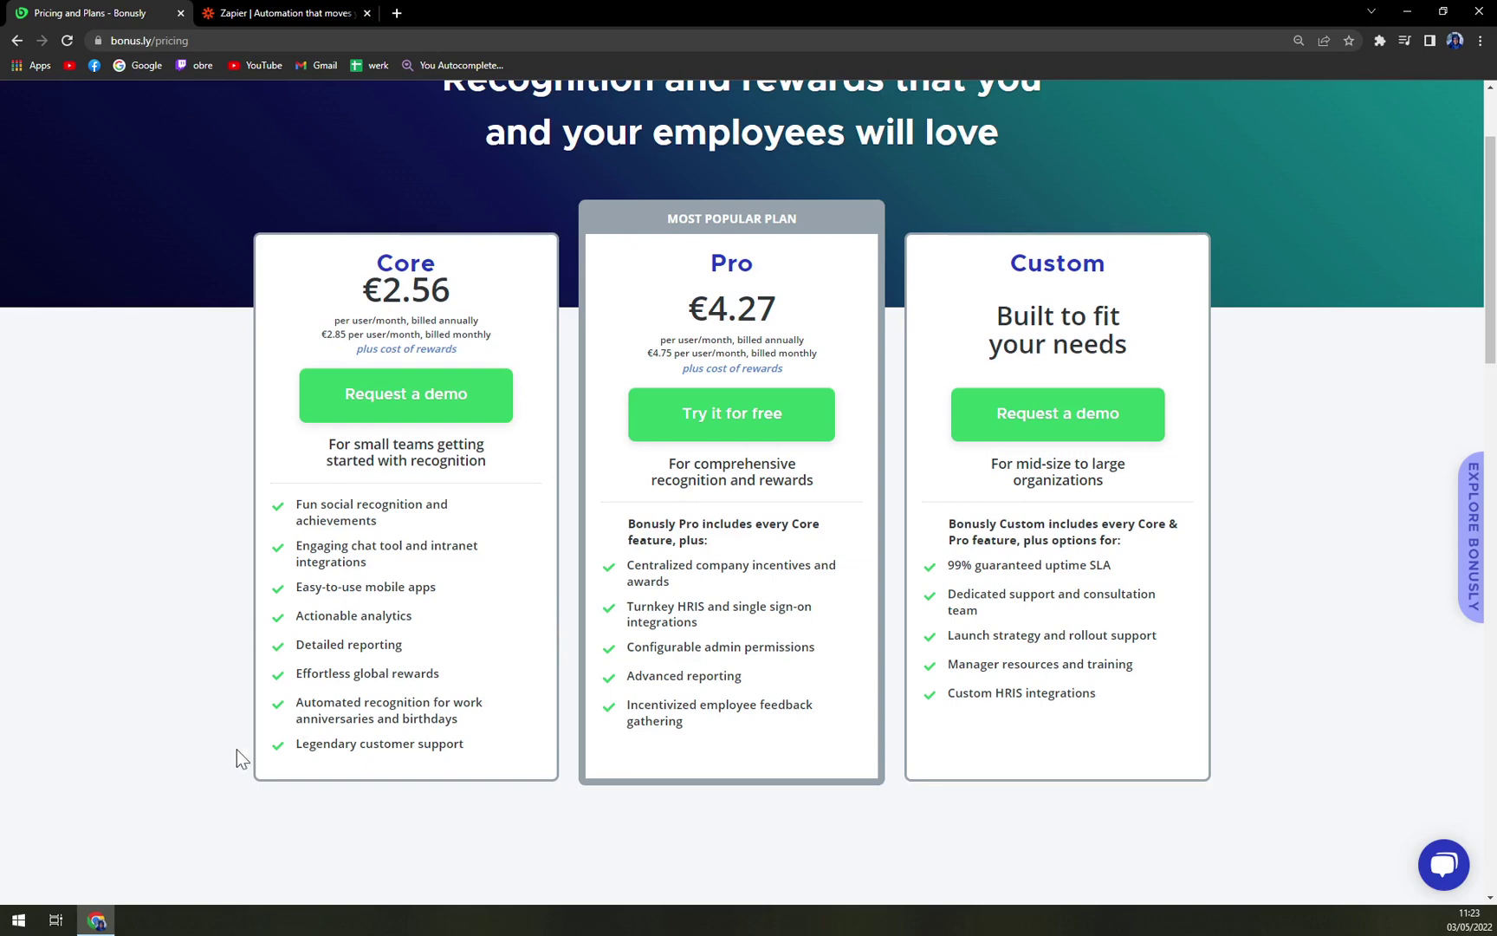
left_click_drag(702, 246, 785, 254)
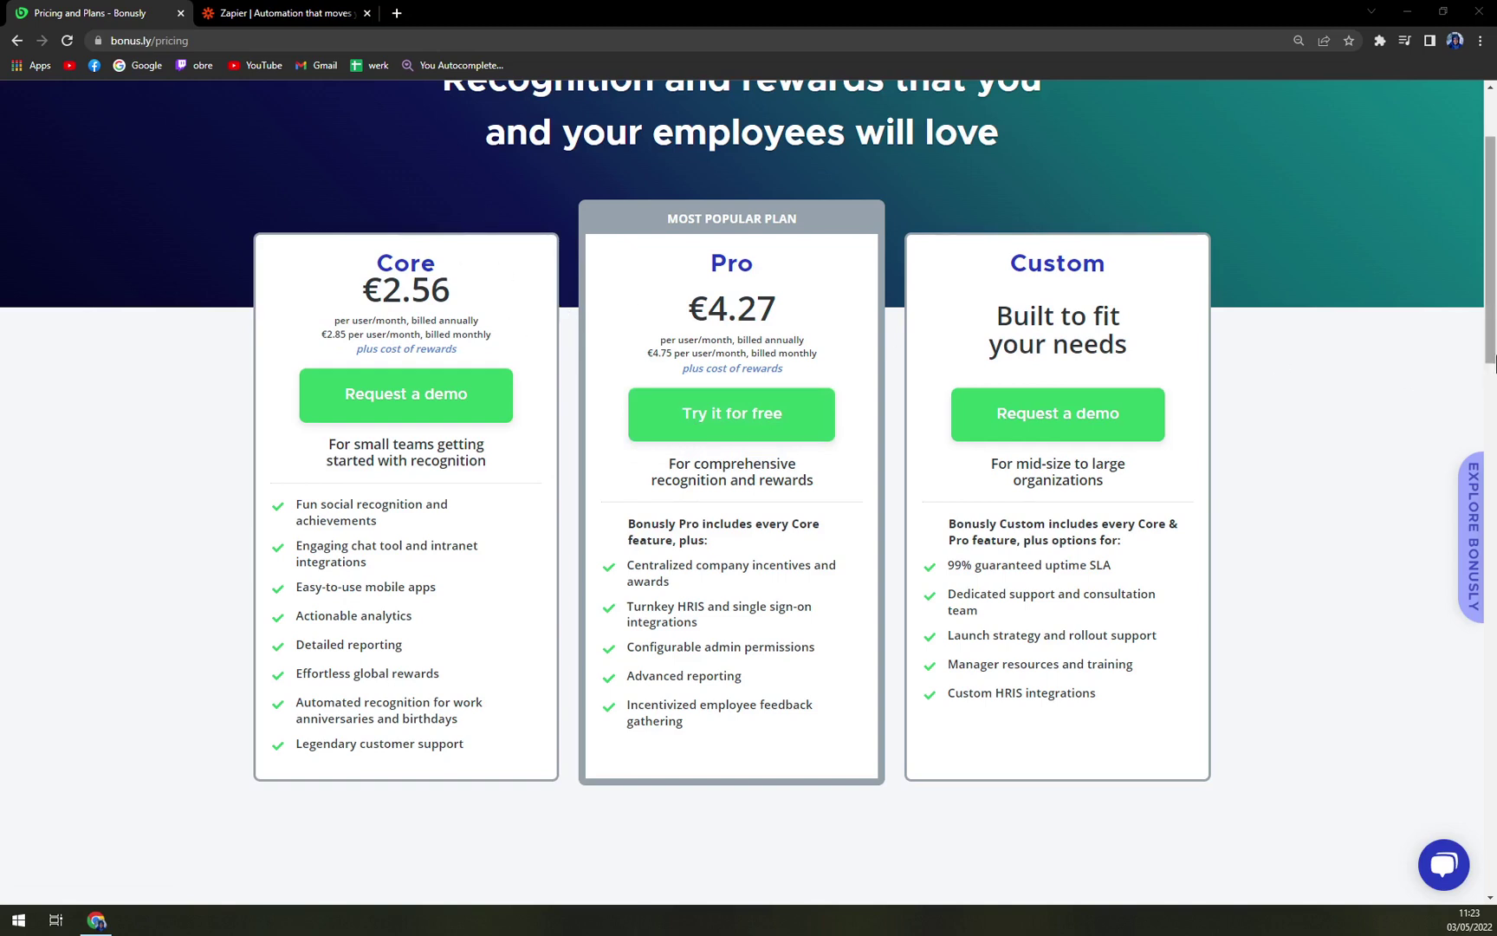
left_click(1341, 359)
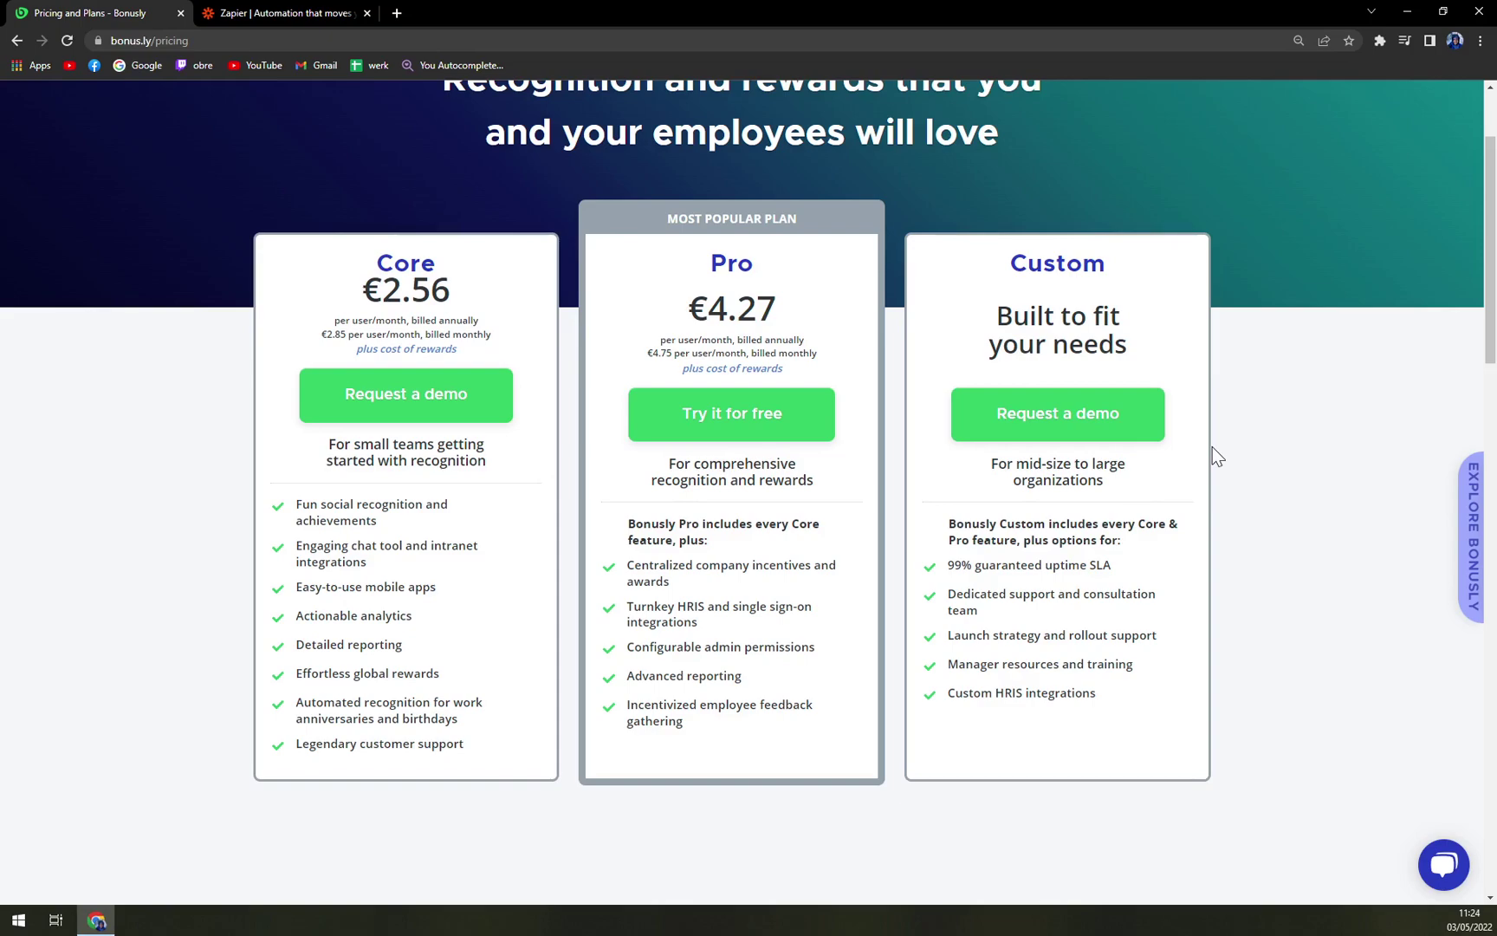
scroll(1212, 446, "down", 12)
scroll(1293, 355, "down", 5)
scroll(1297, 385, "up", 20)
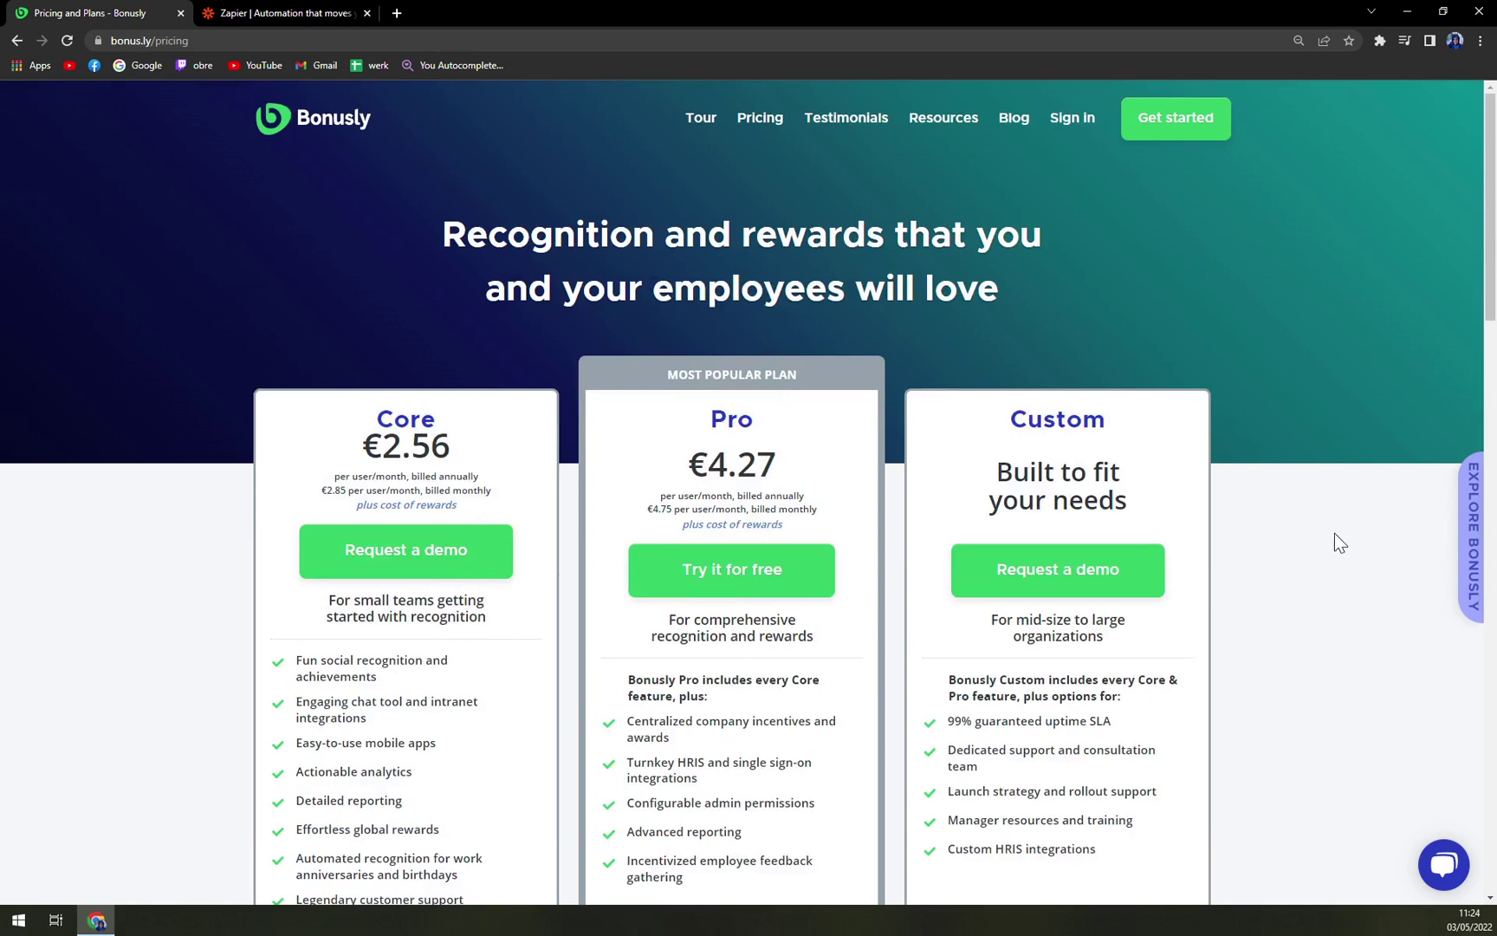
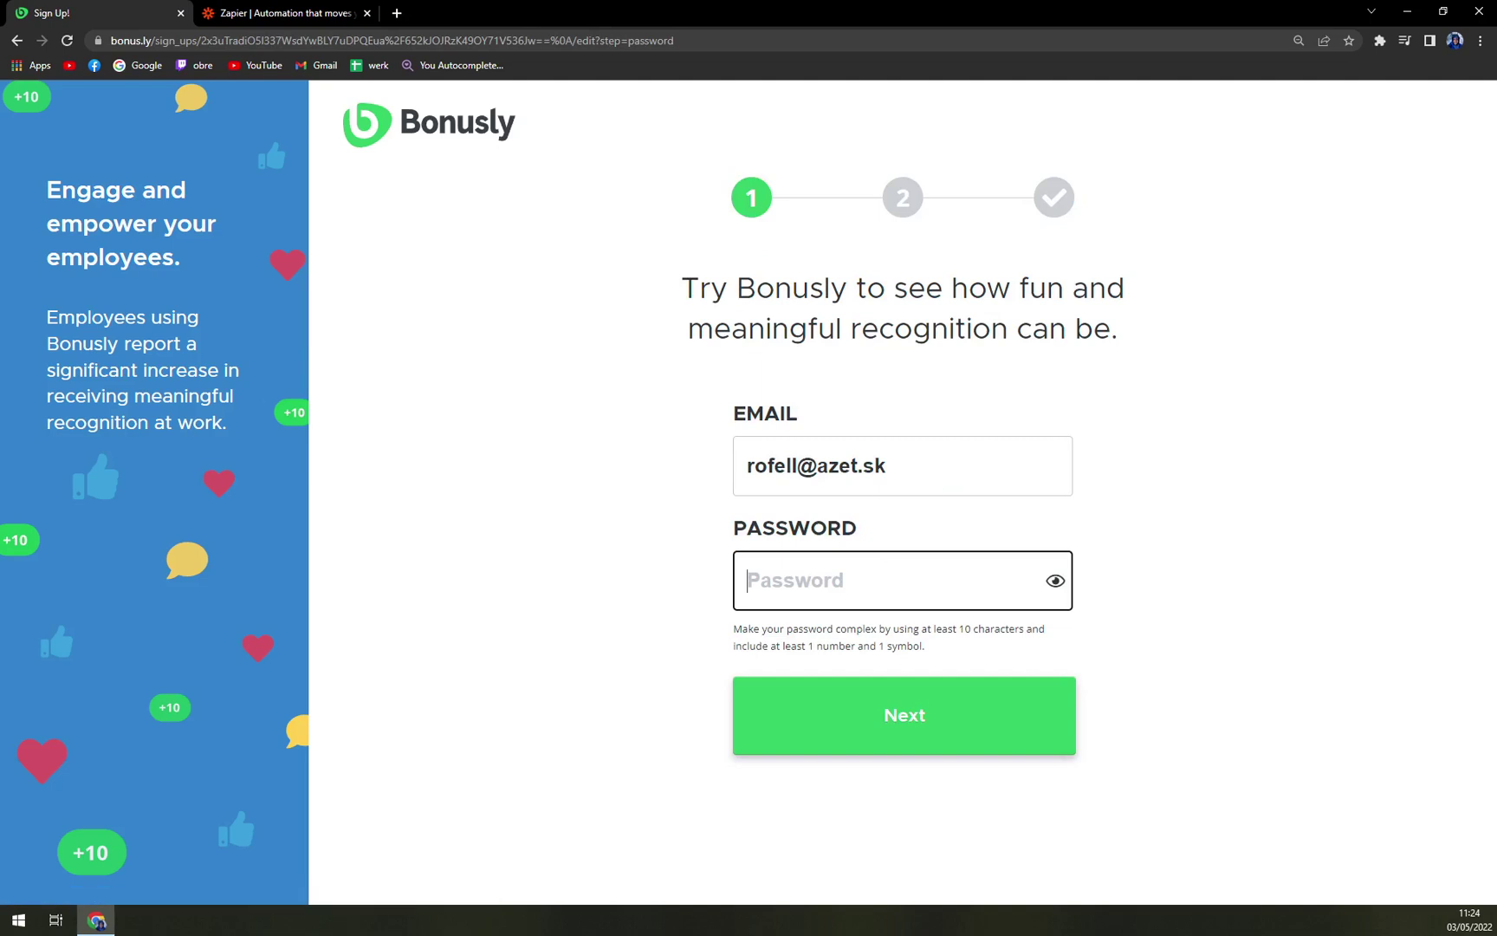
Enter the account password, submit it and continue to sign-up step 2
type("•")
key("Return")
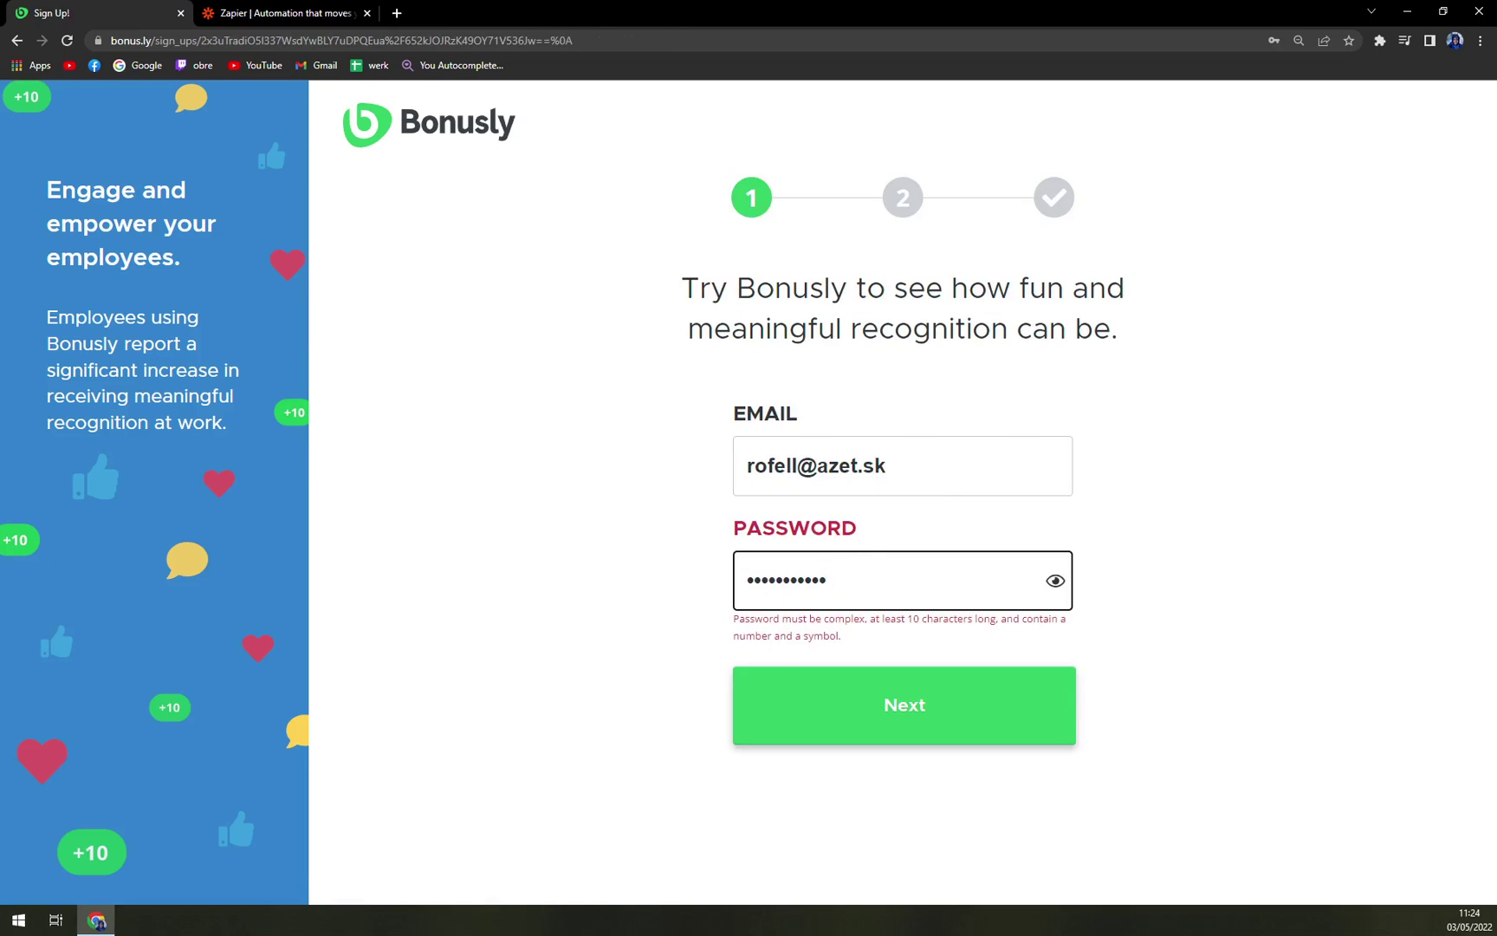
left_click(779, 718)
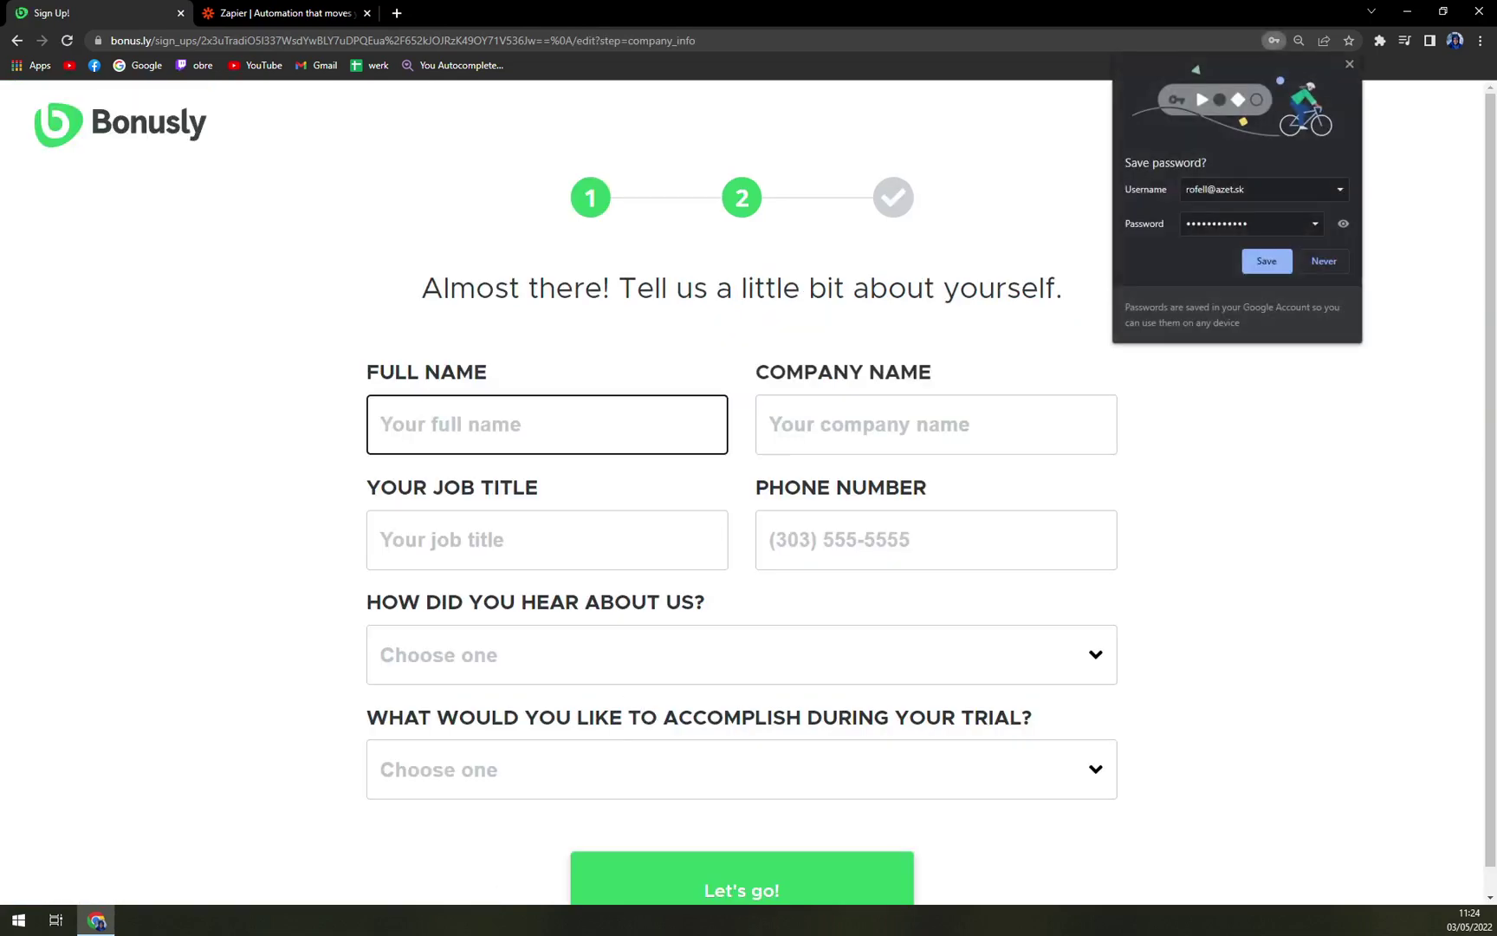
Enter your full name, company MKTutorials and job title CEO in the profile form
left_click(1305, 260)
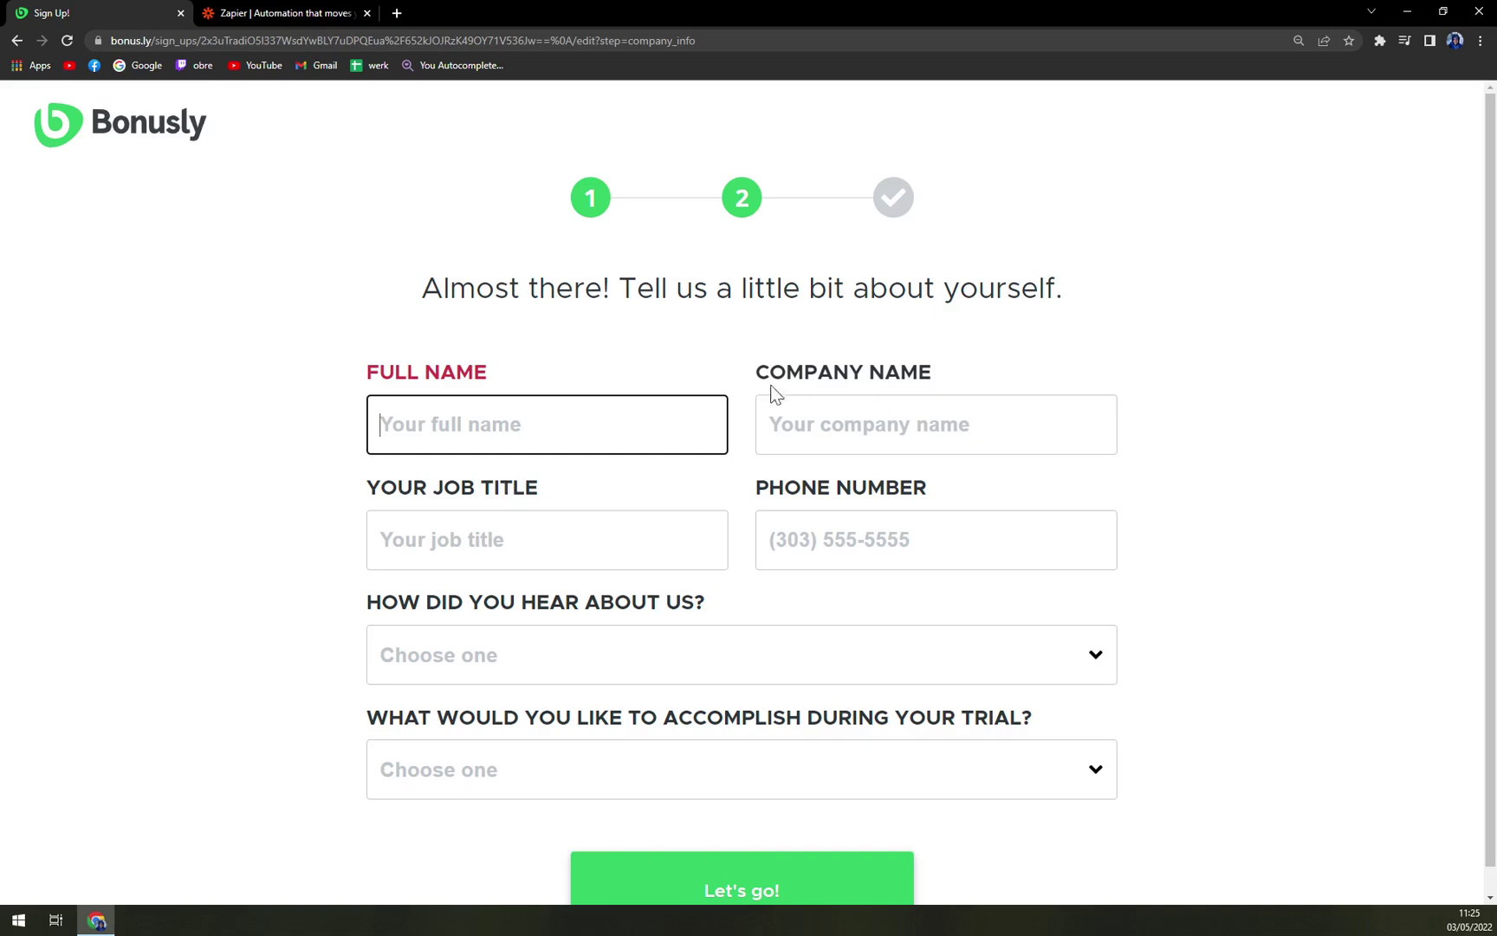
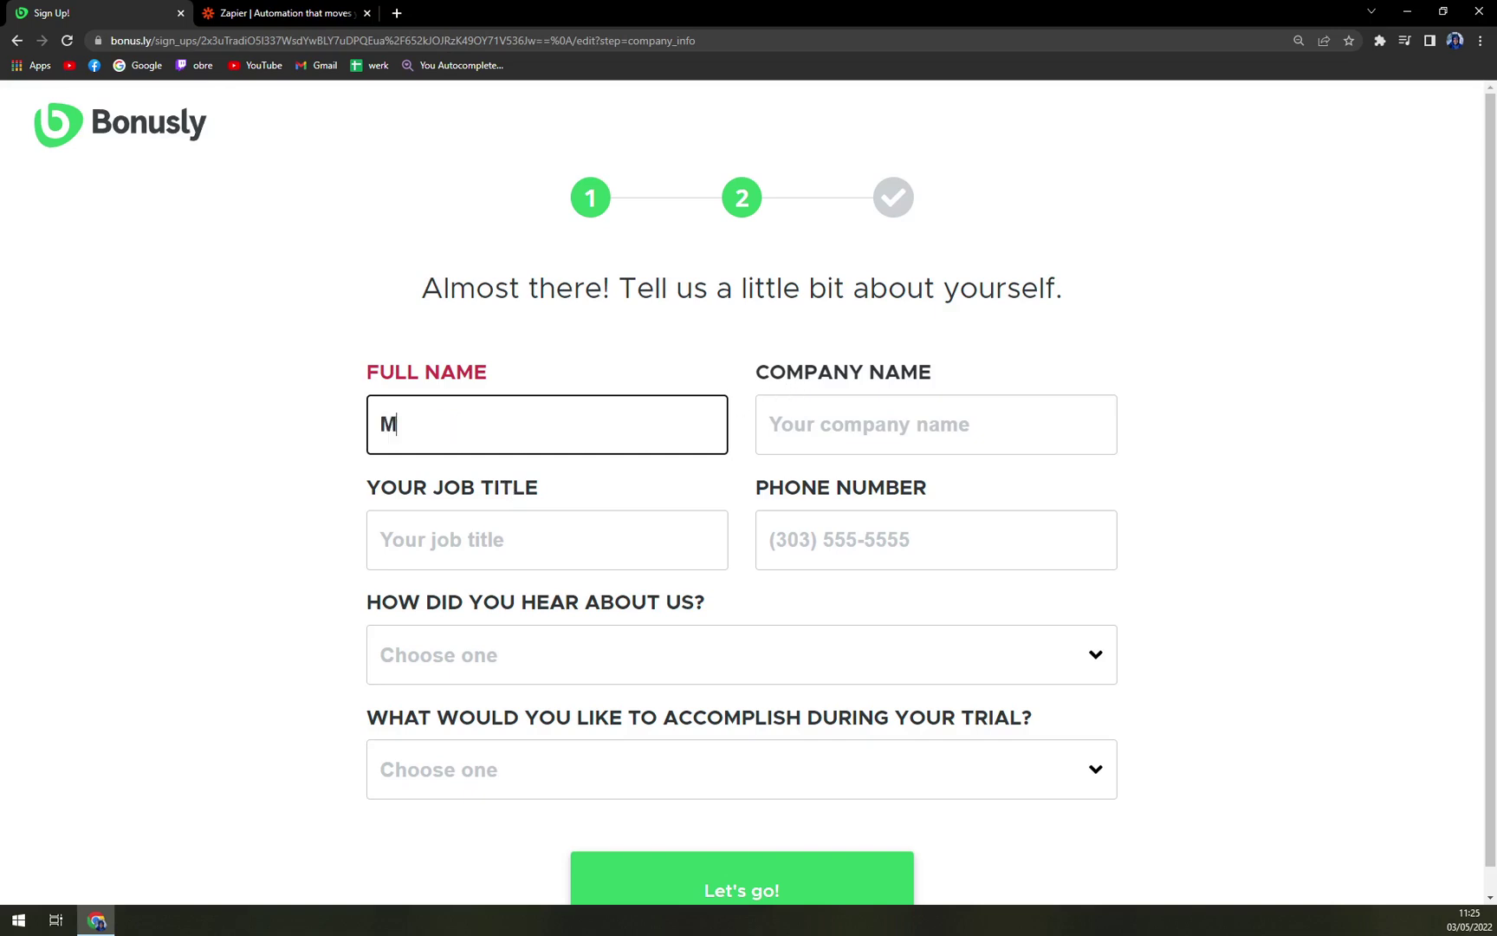
key("Tab")
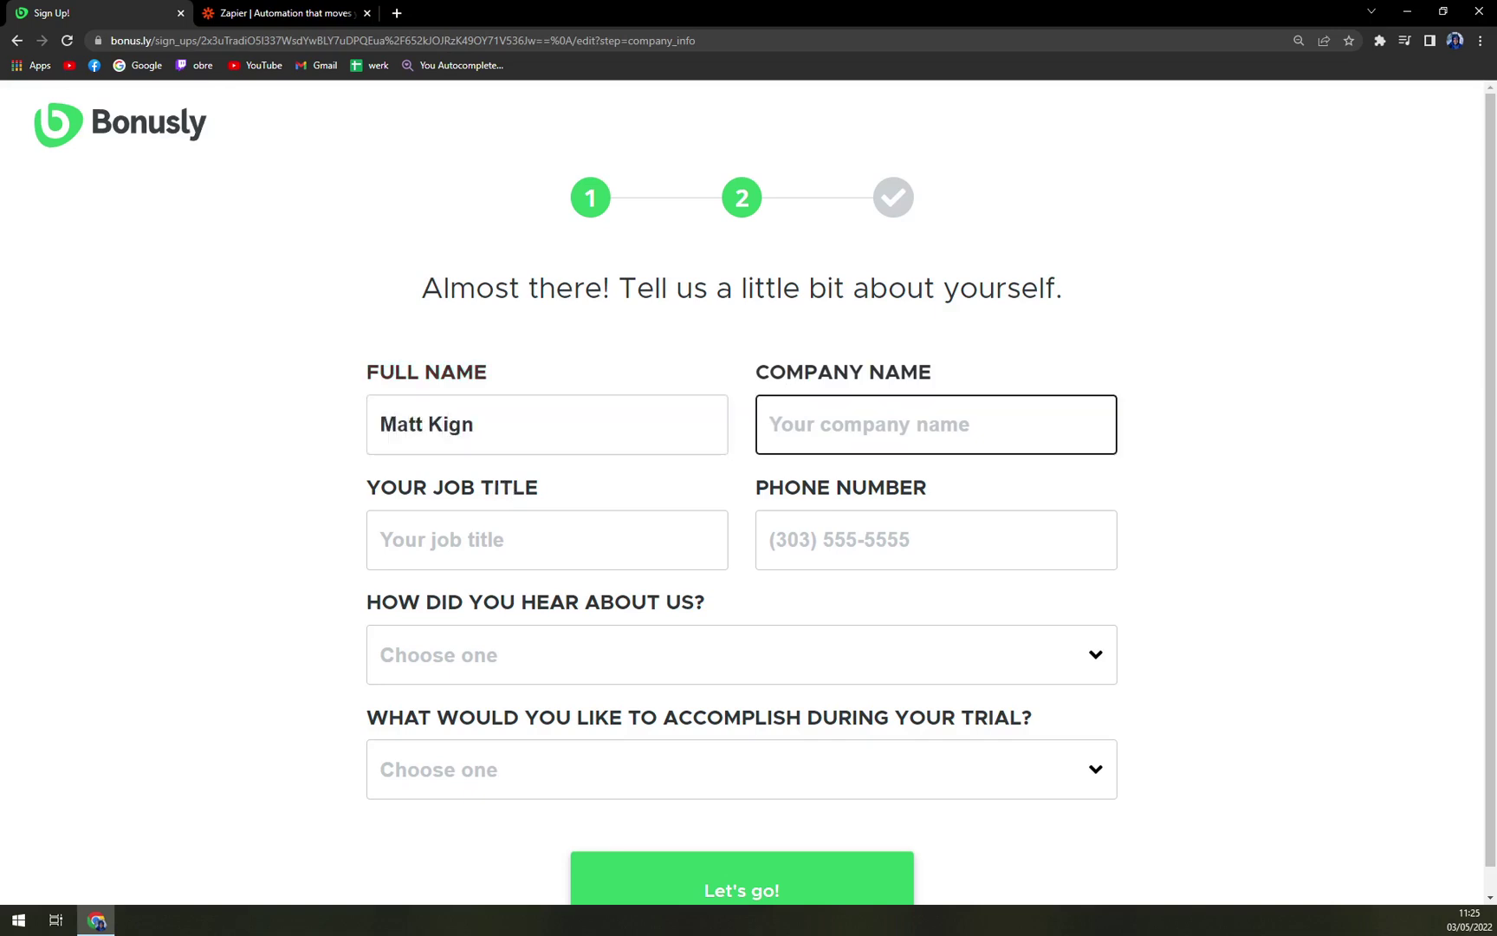
key("shift+Tab")
key("BackSpace")
key("BackSpace")
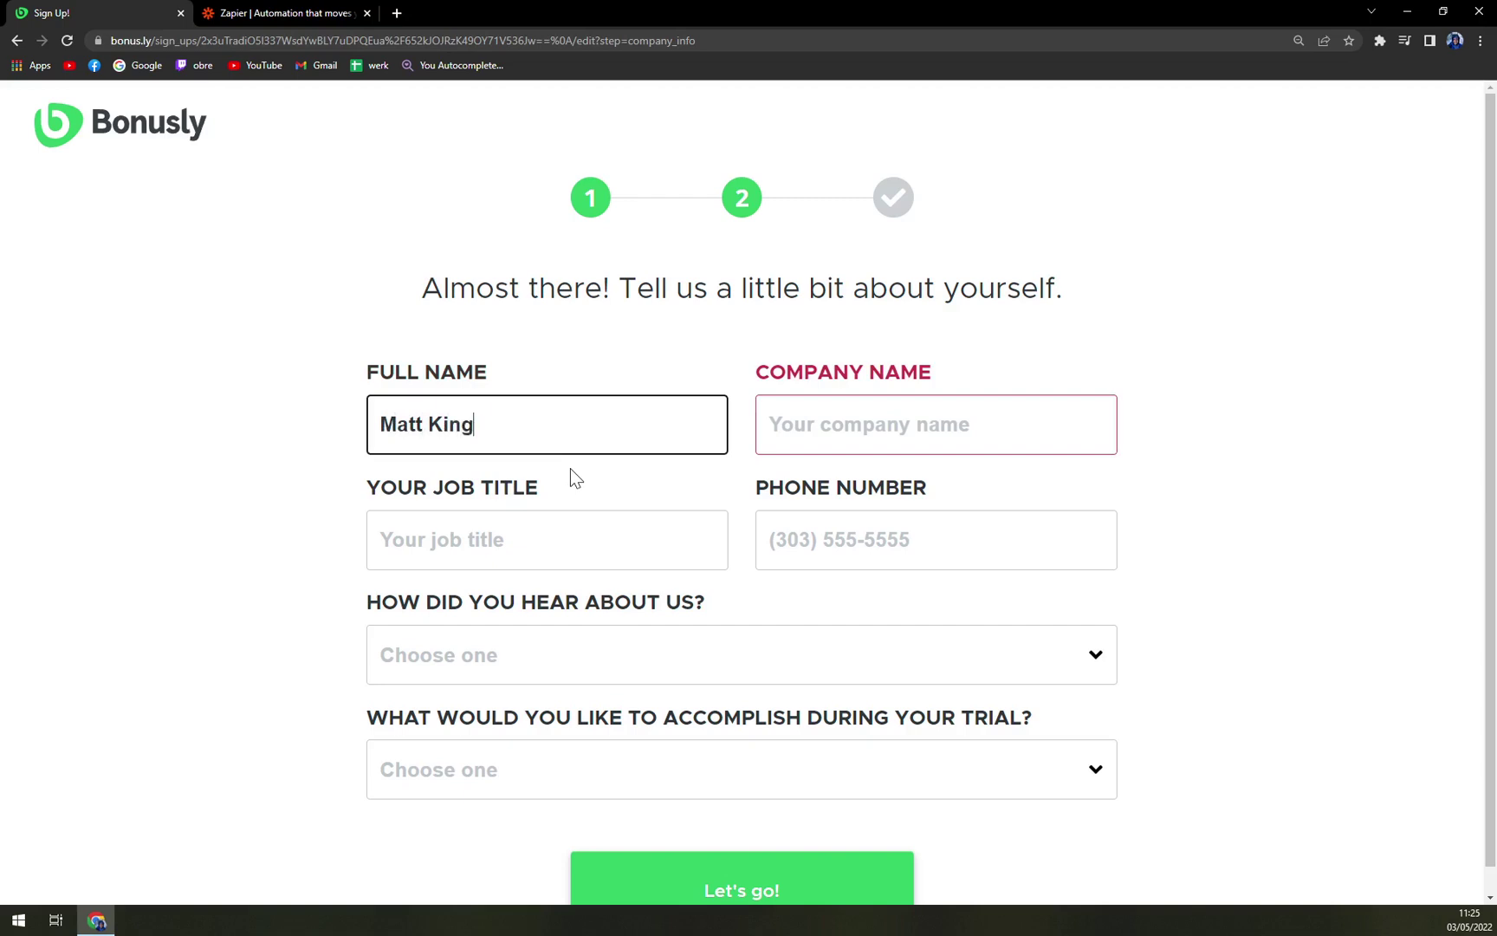
key("Tab")
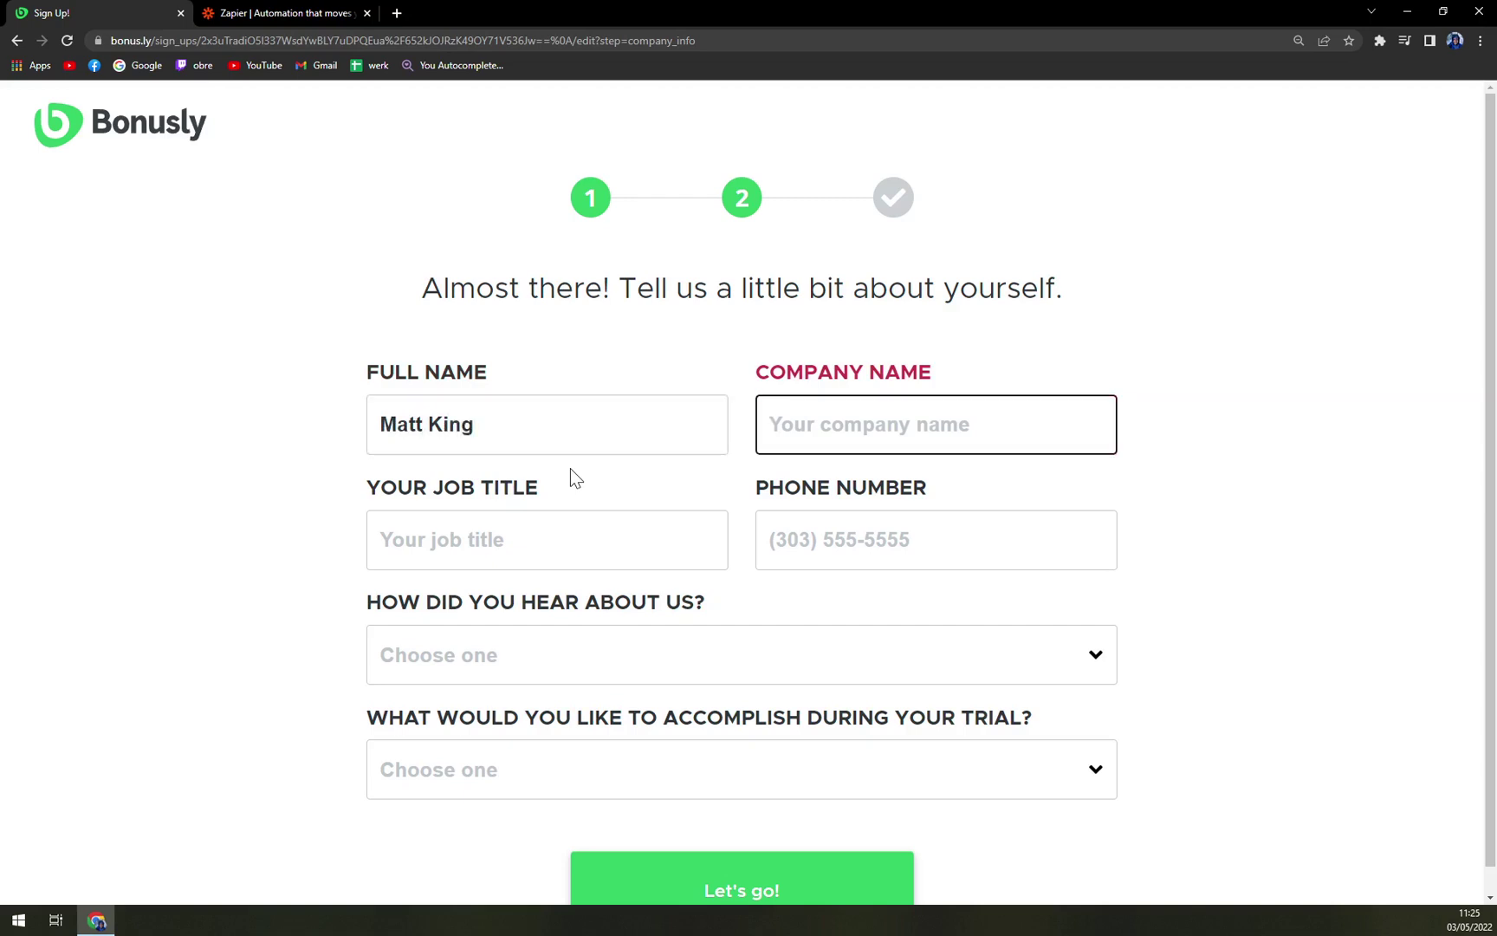
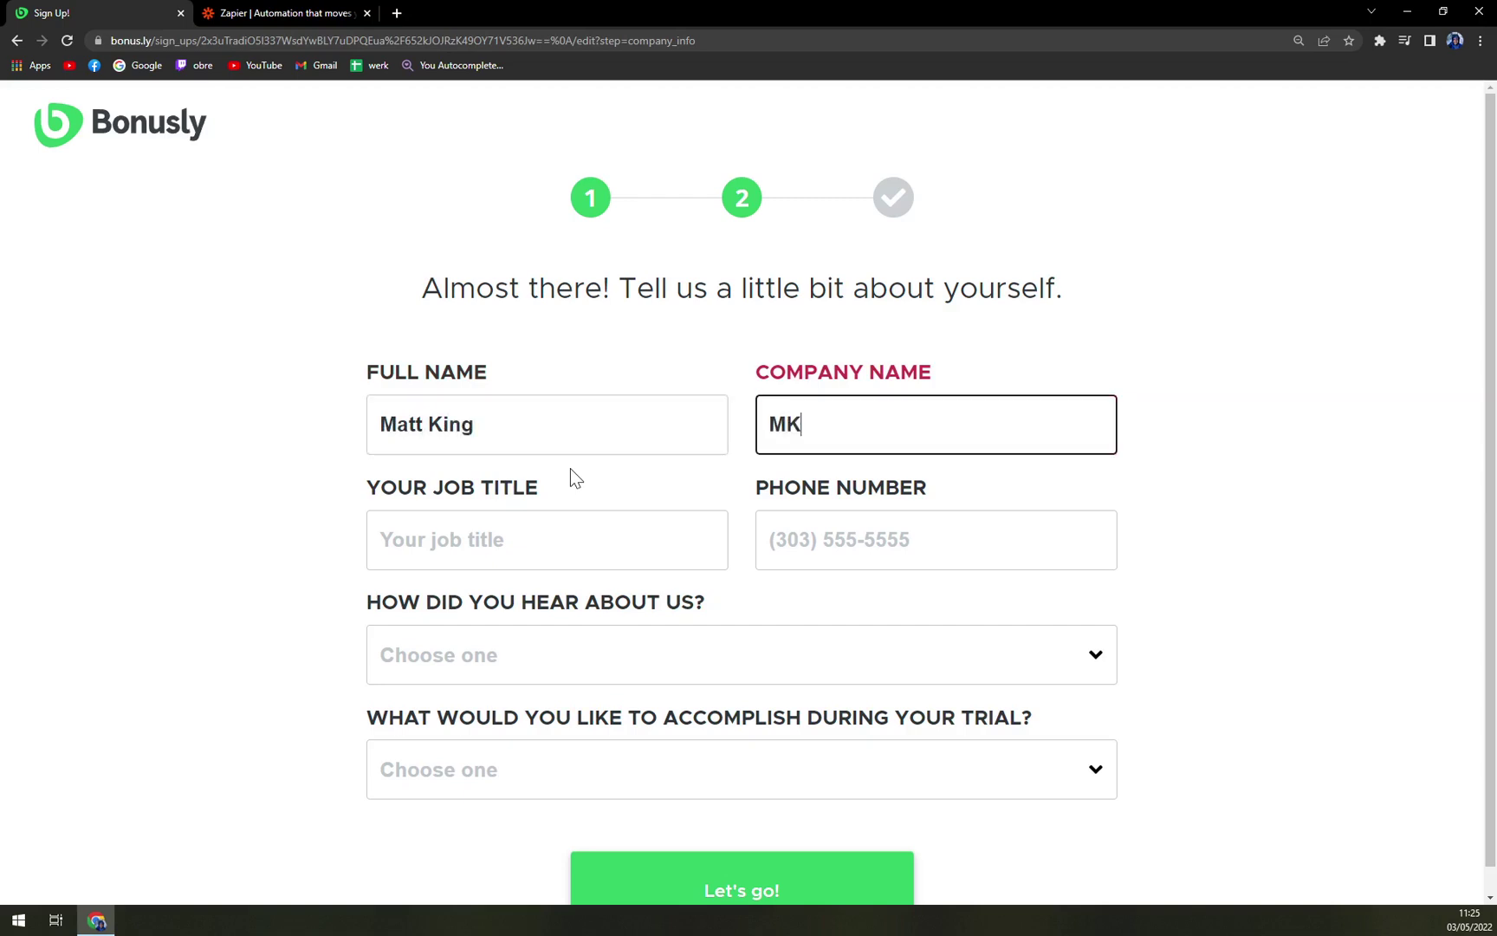
key("Tab")
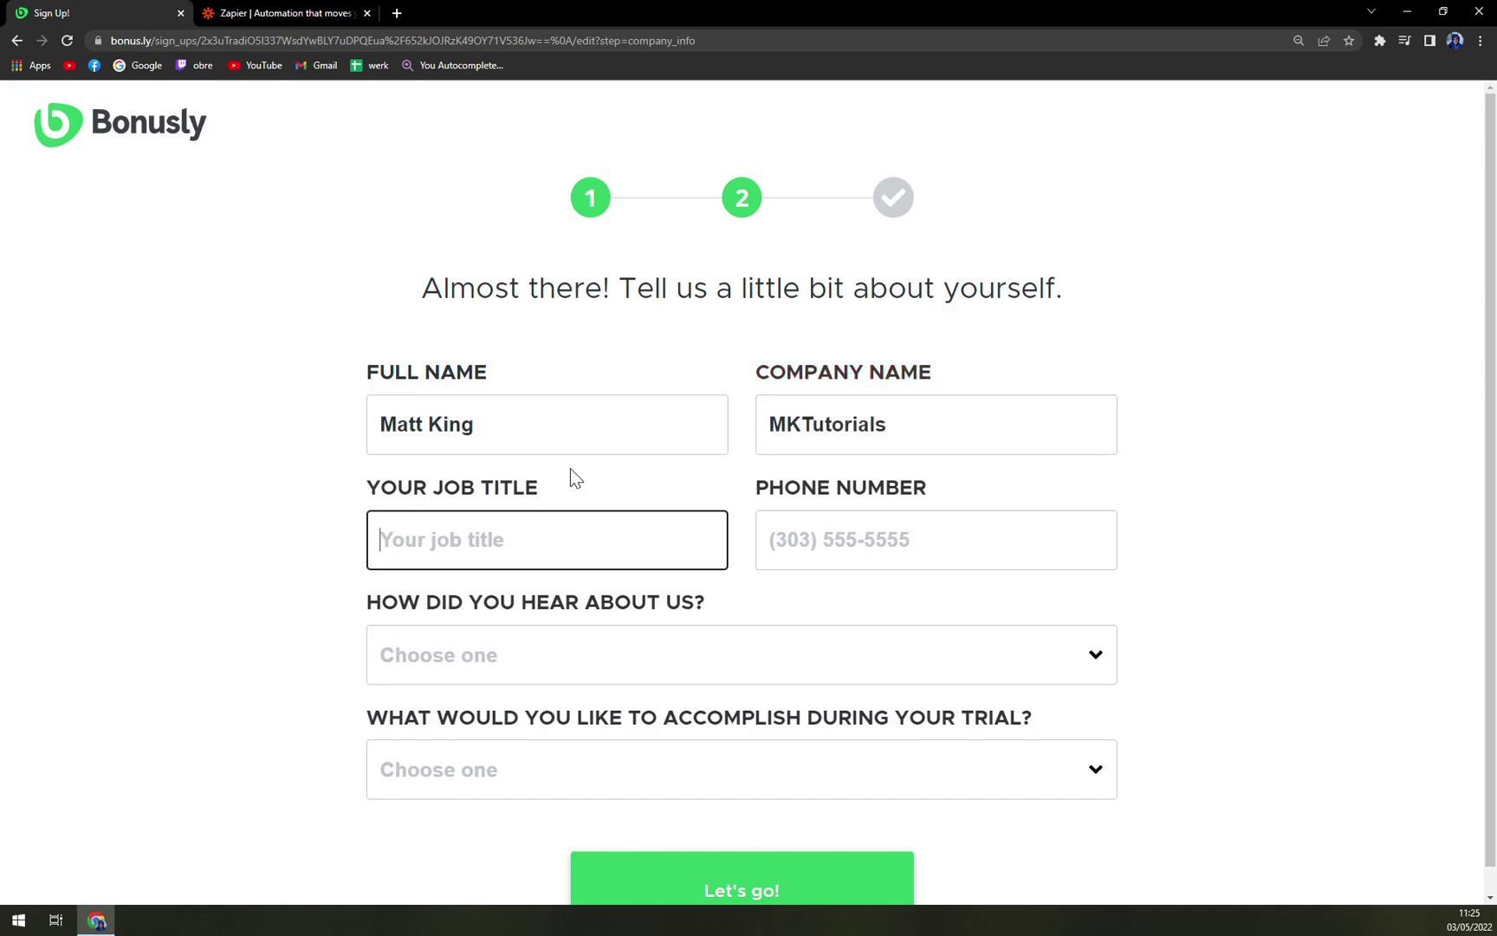
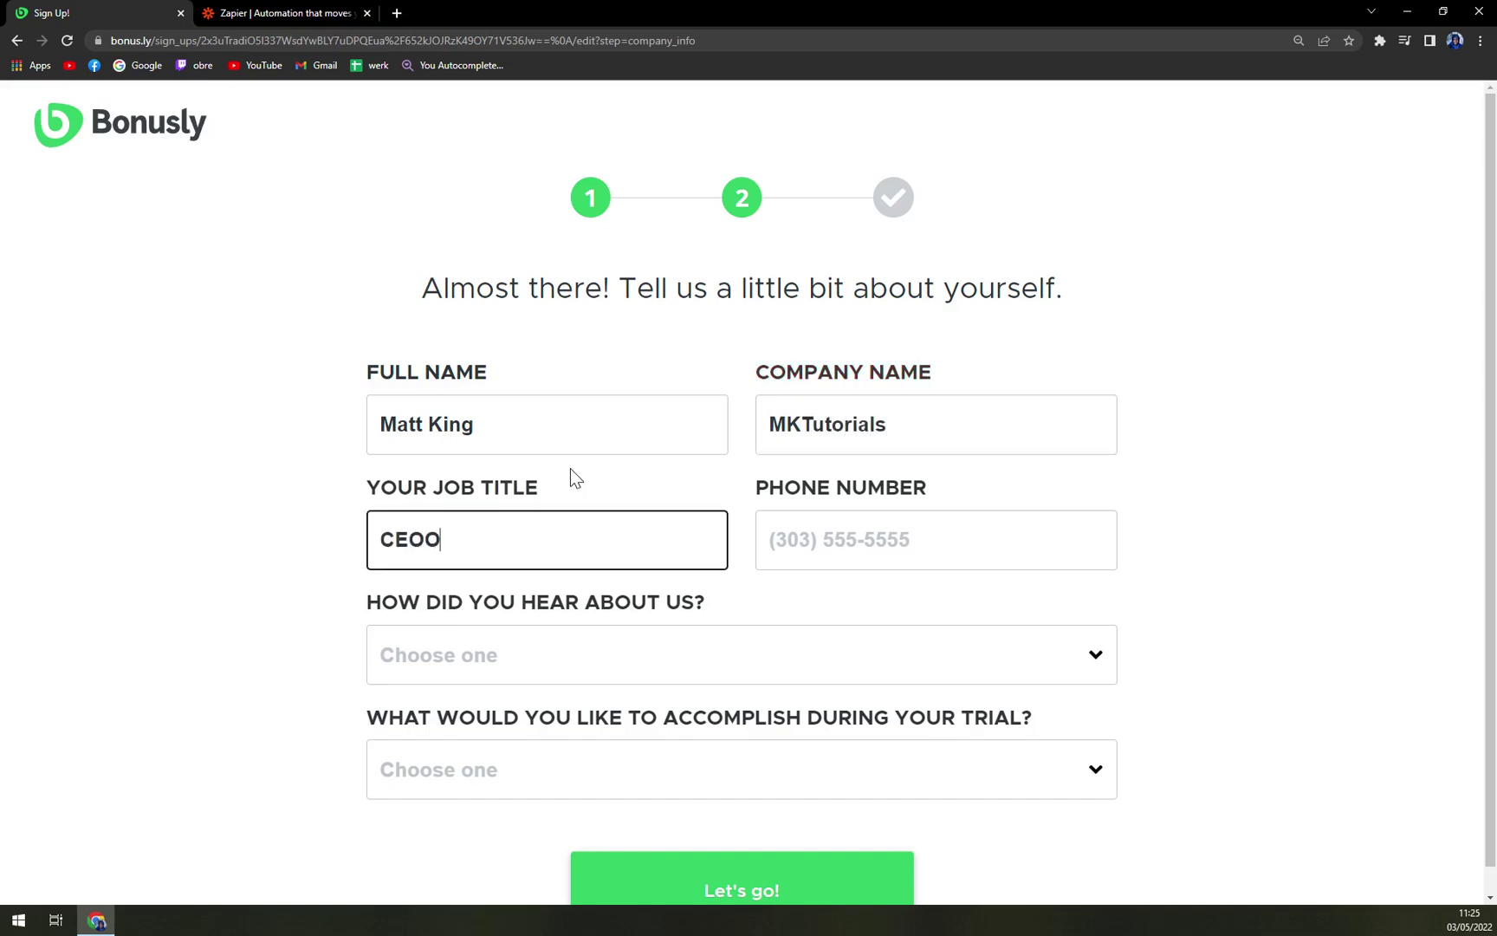
key("BackSpace")
key("Tab")
key("Tab")
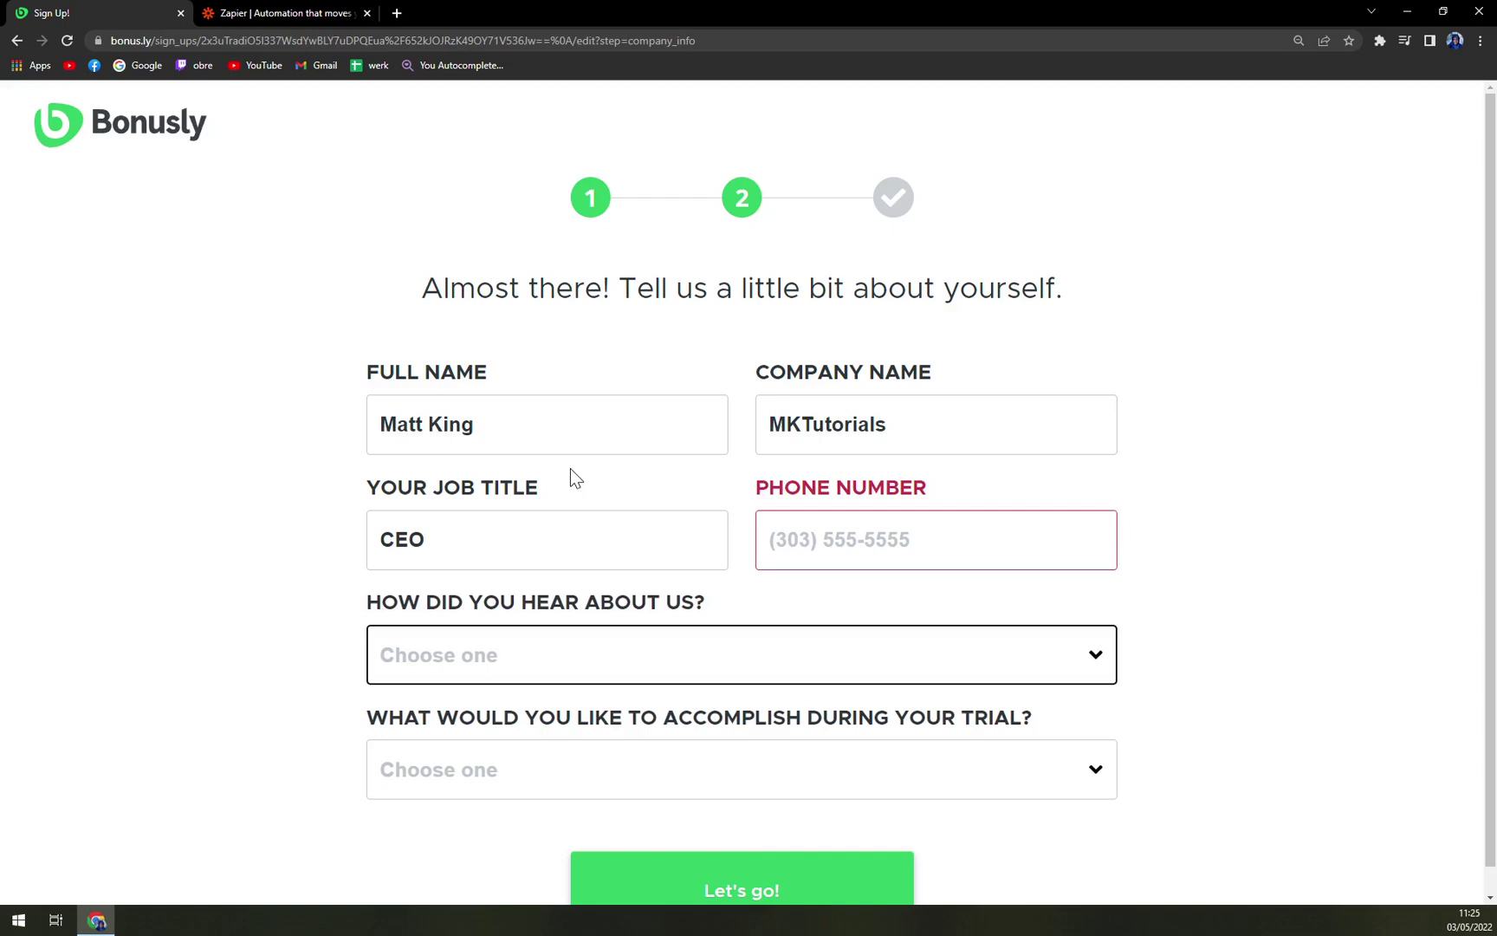
Pick Social media as the referral source and I'm just poking around as the trial goal
scroll(777, 626, "down", 1)
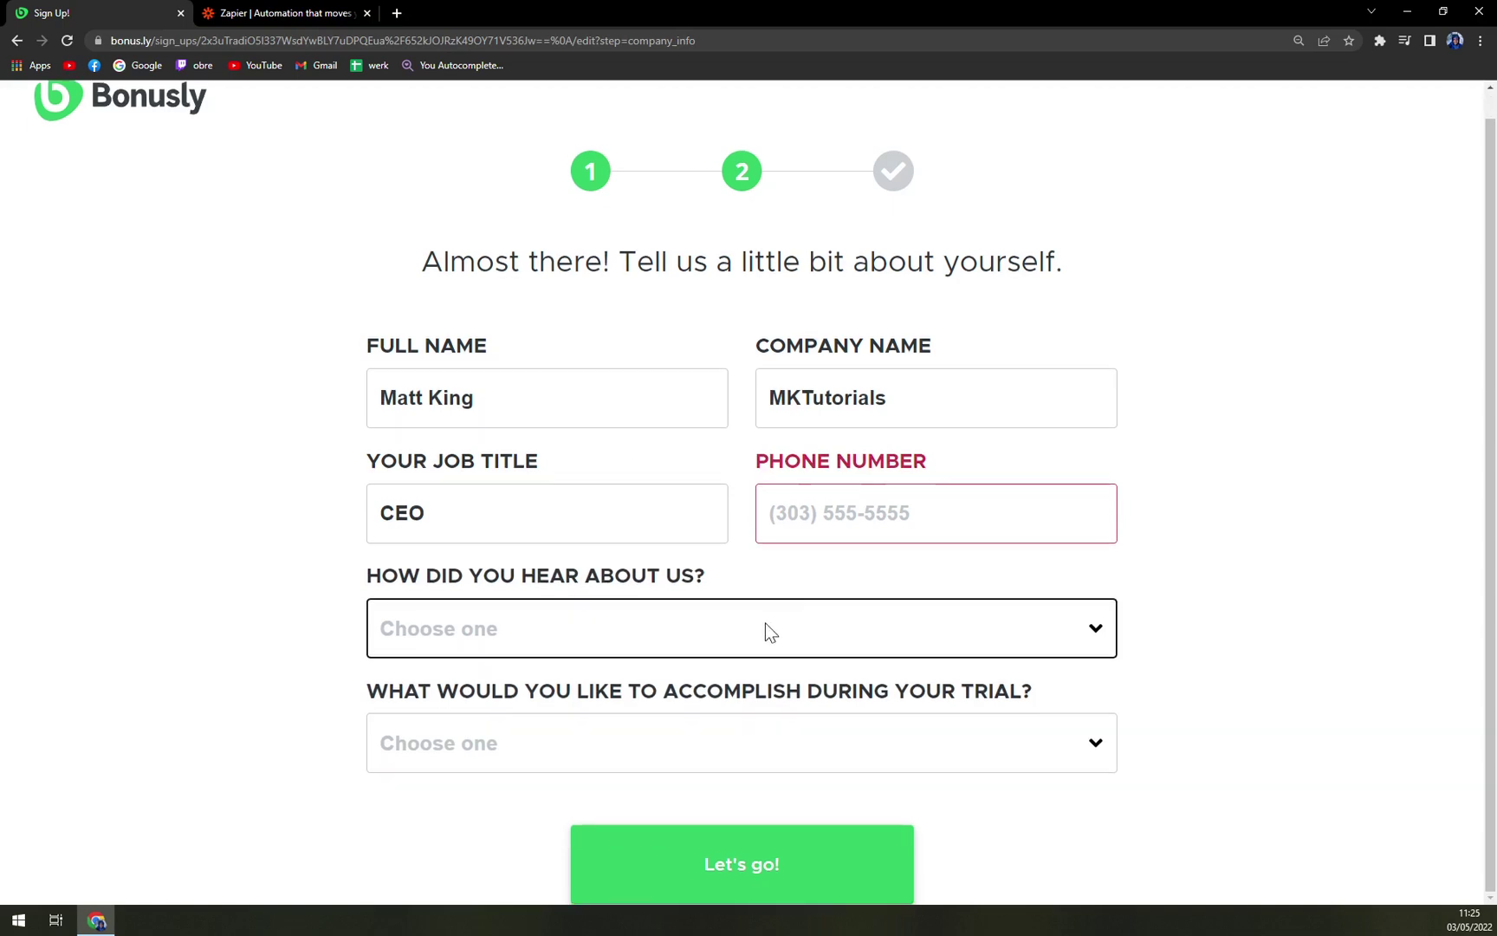
left_click(667, 625)
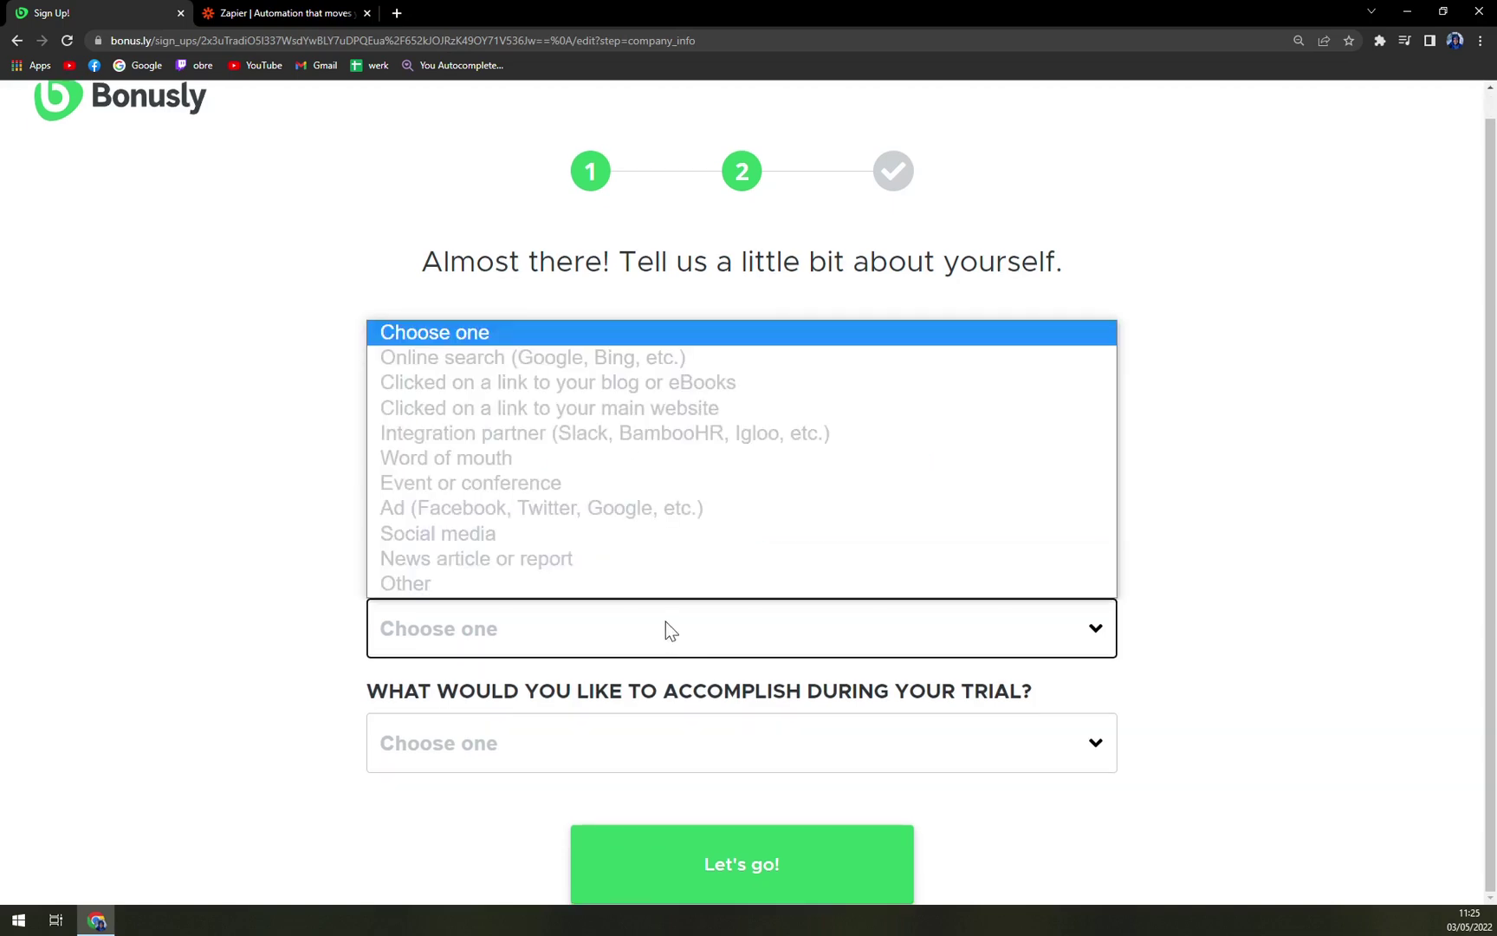
left_click(414, 344)
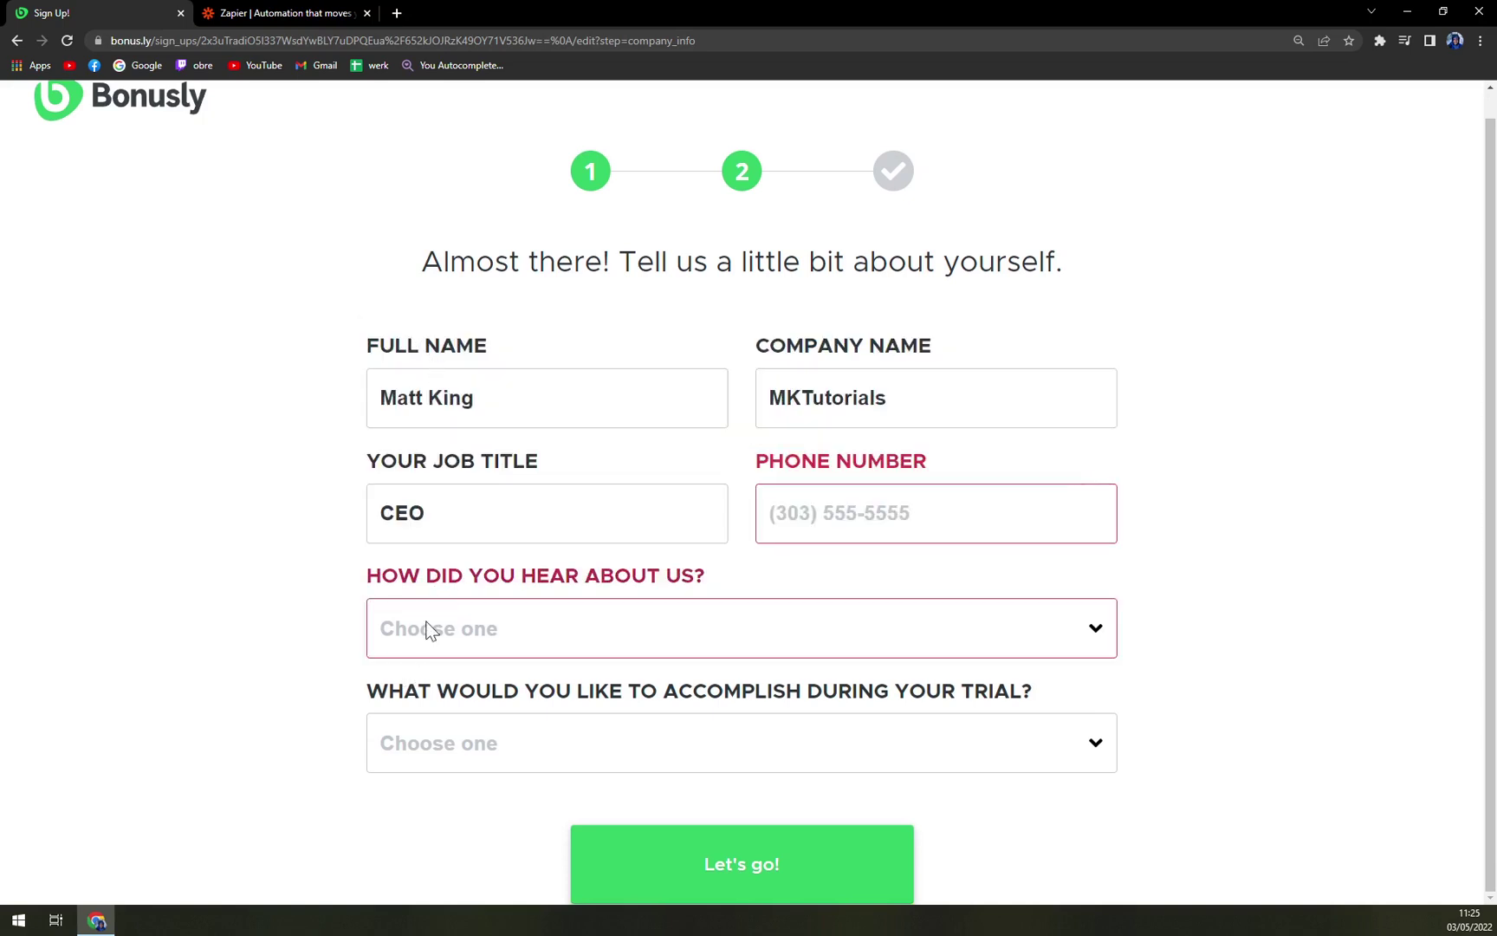
left_click(428, 628)
left_click(437, 533)
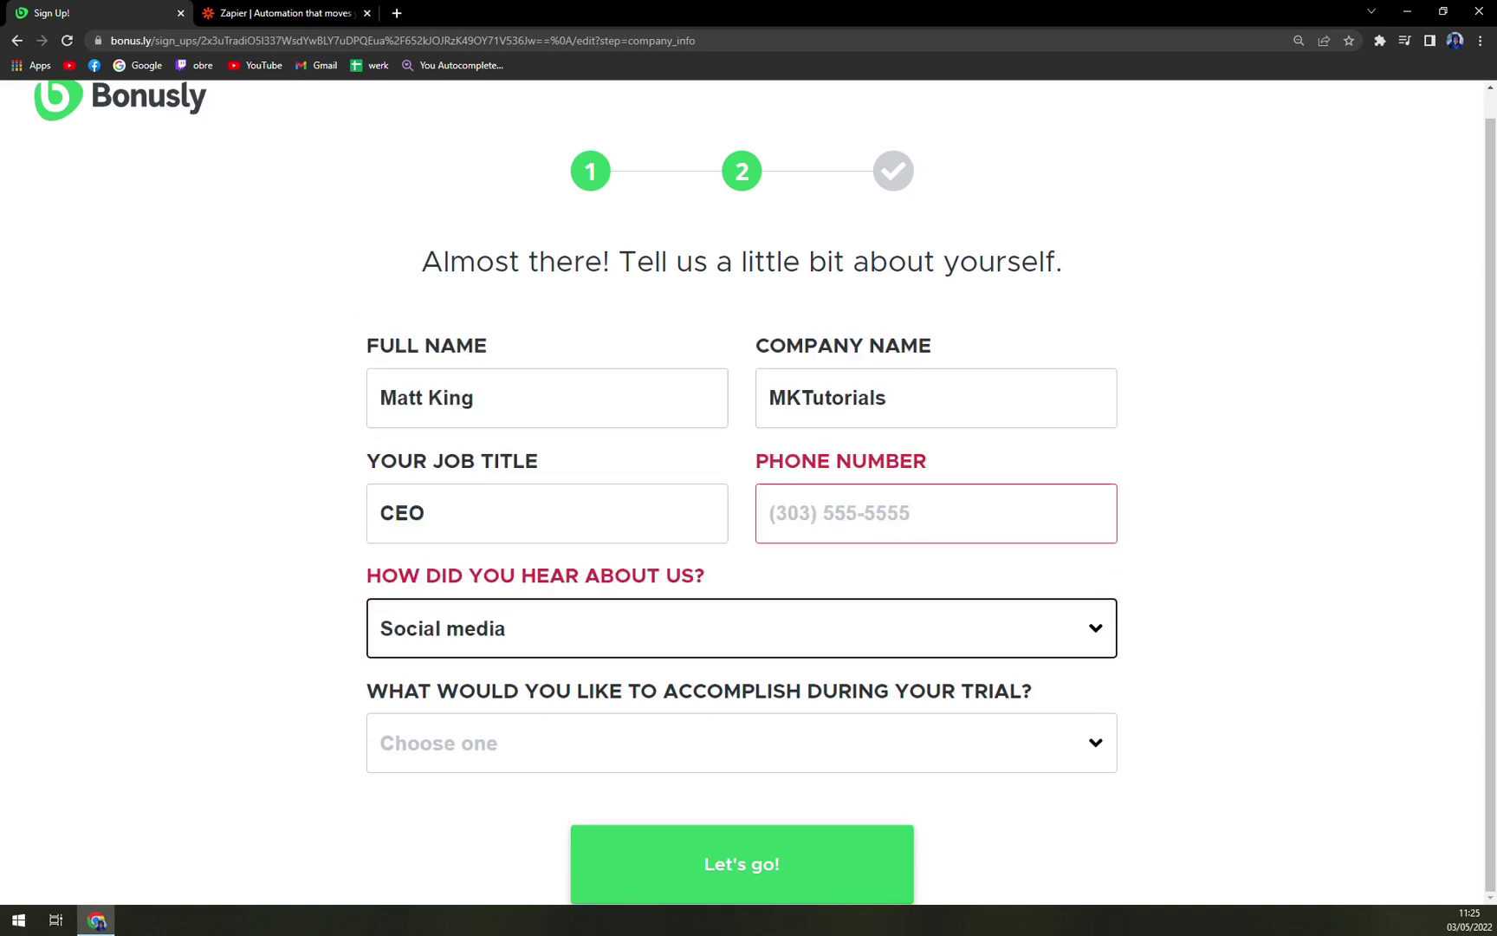
left_click(491, 739)
left_click(474, 860)
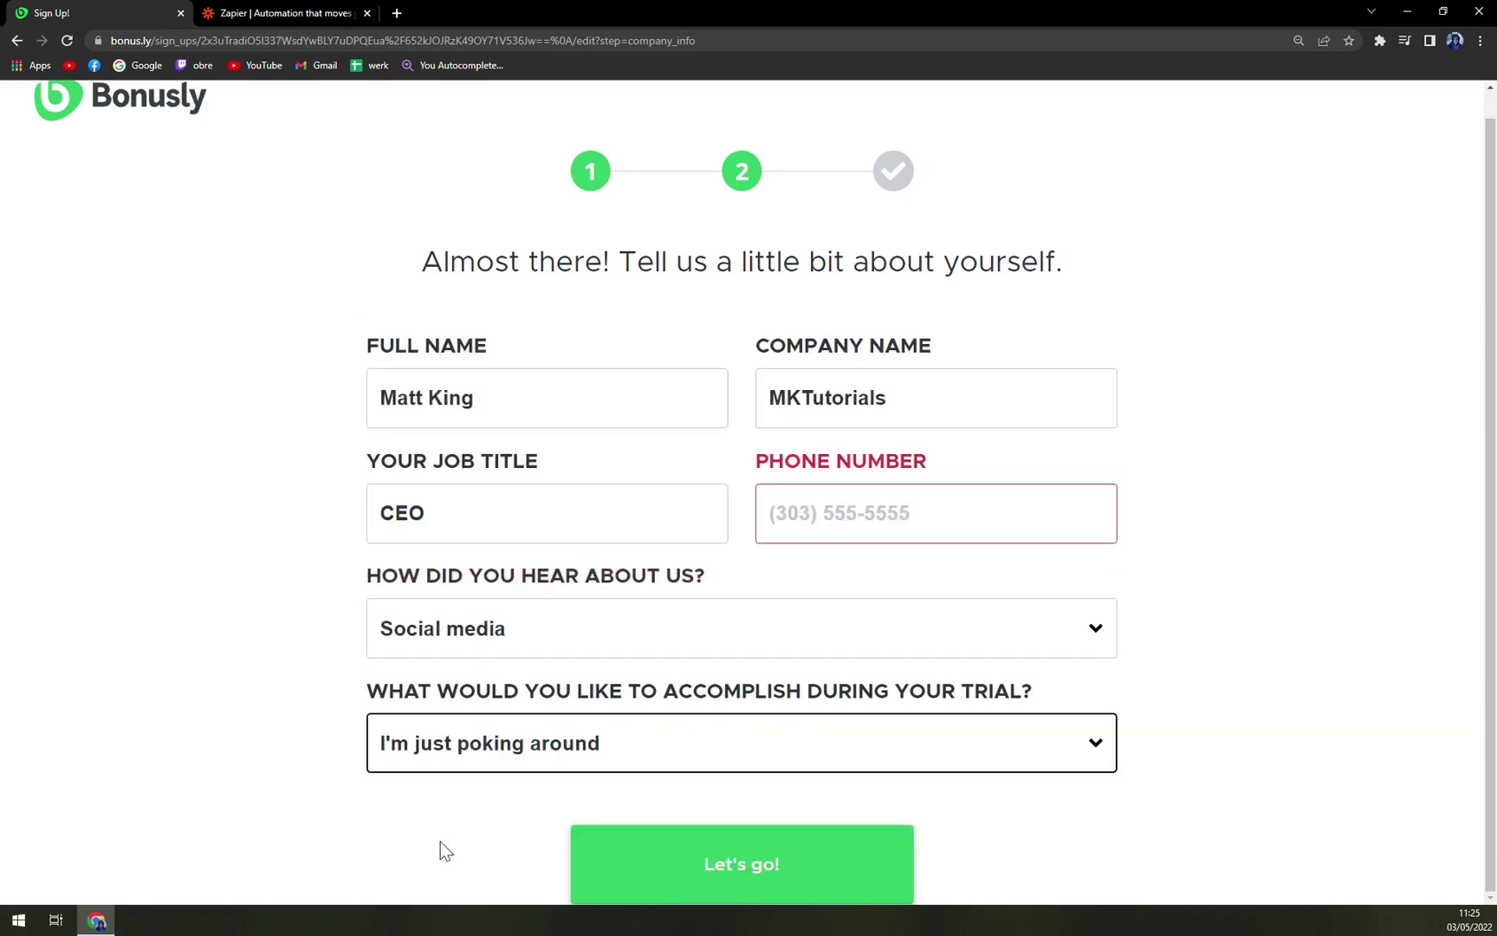
left_click(717, 870)
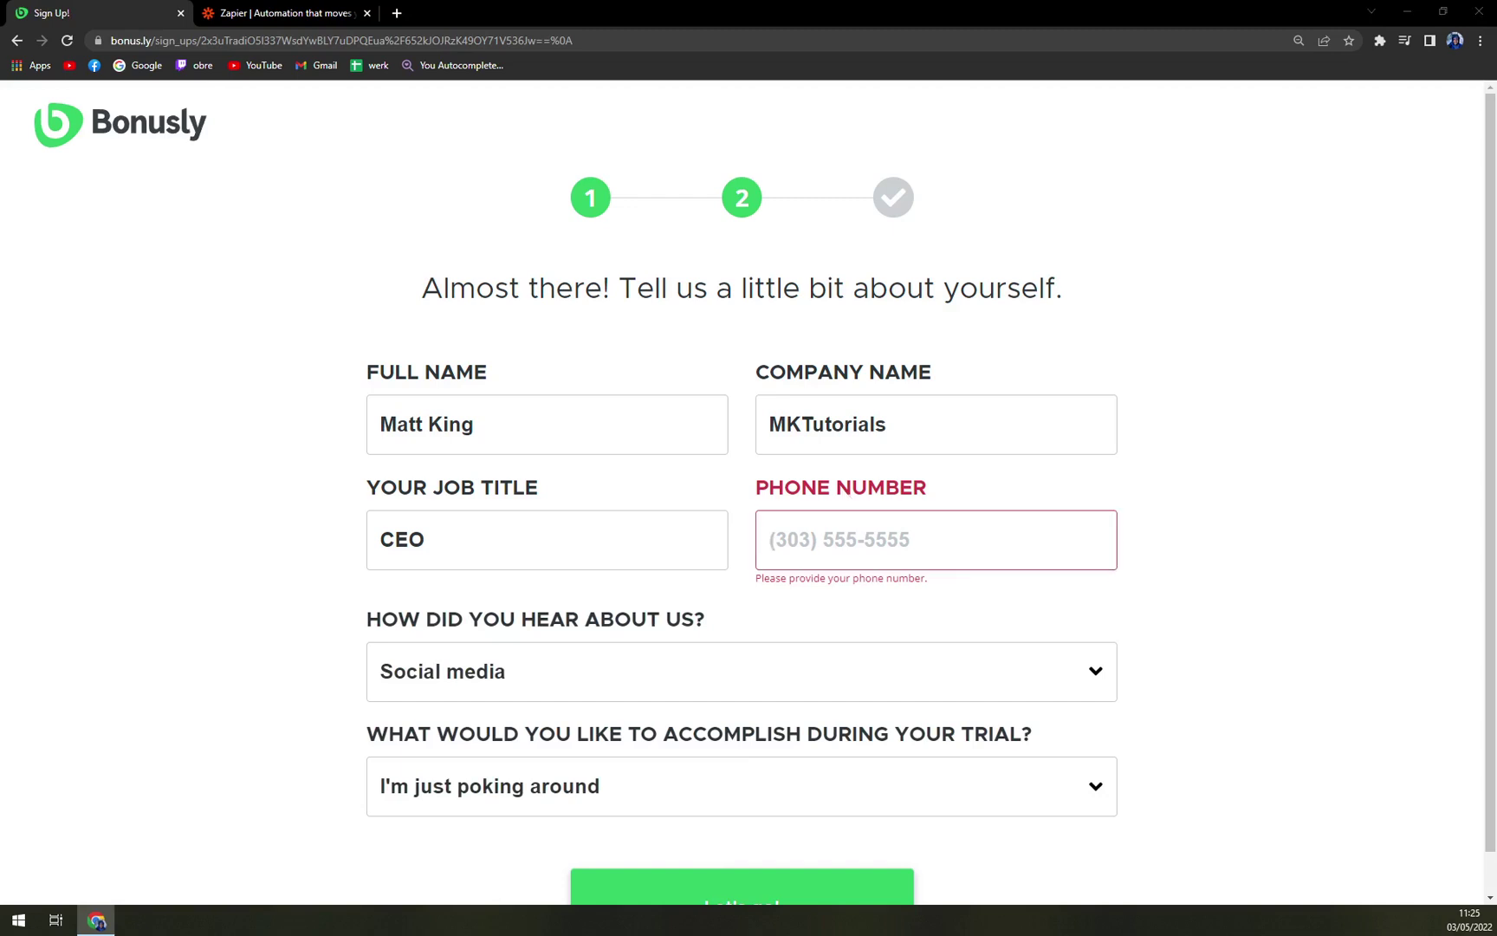
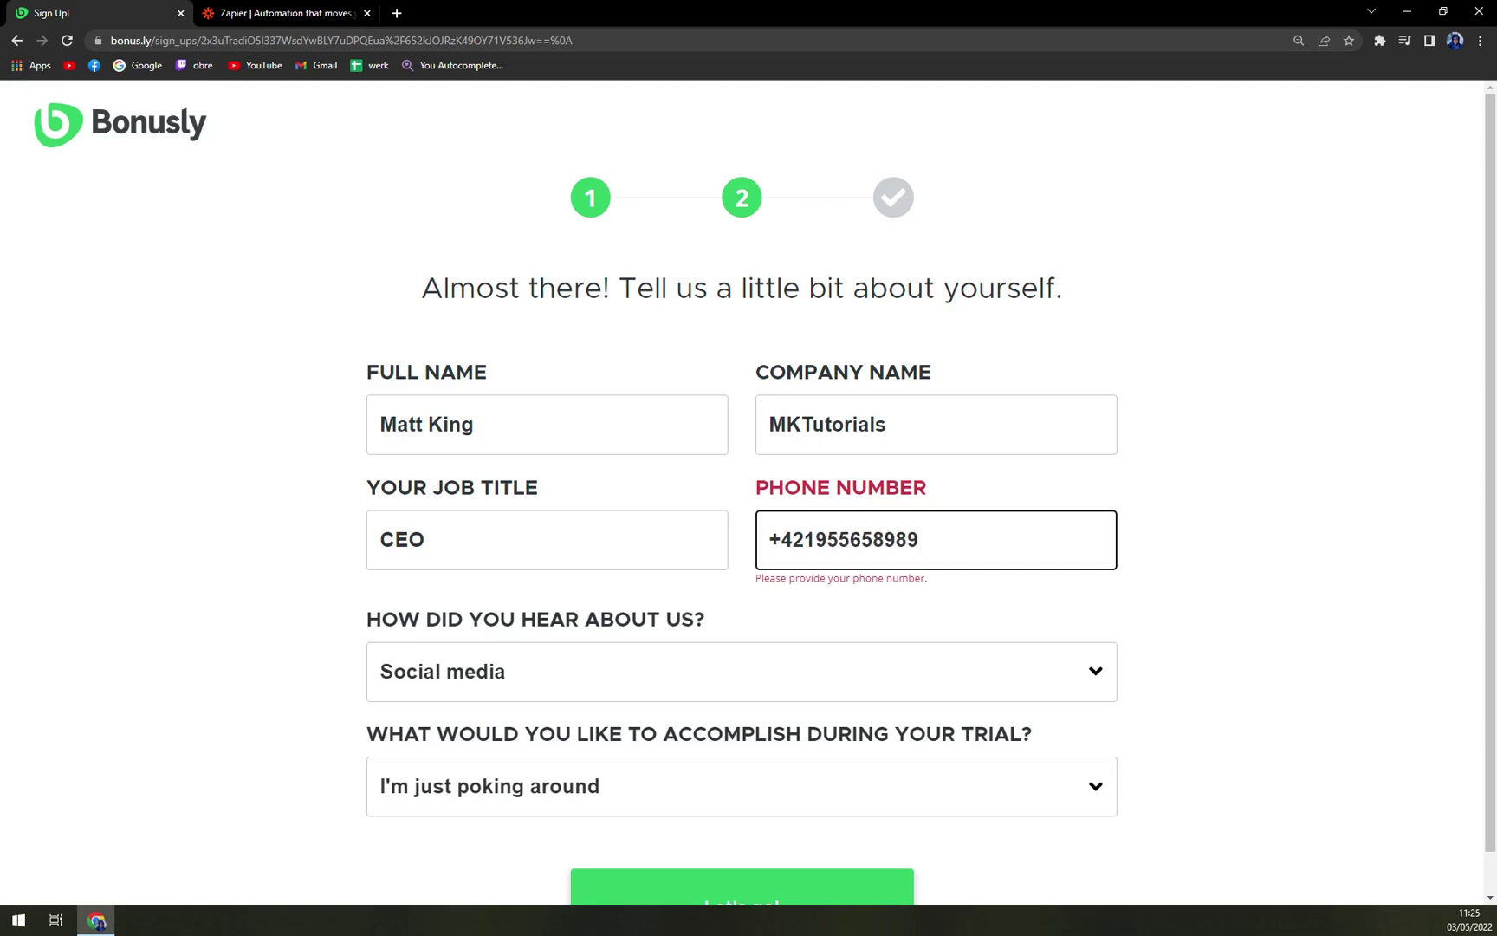
Fill in the phone number field, replacing the first mistyped number
key("ctrl+a")
scroll(852, 862, "down", 1)
Submit the profile, start the one-minute tour and advance through the values and allowance tips
left_click(852, 862)
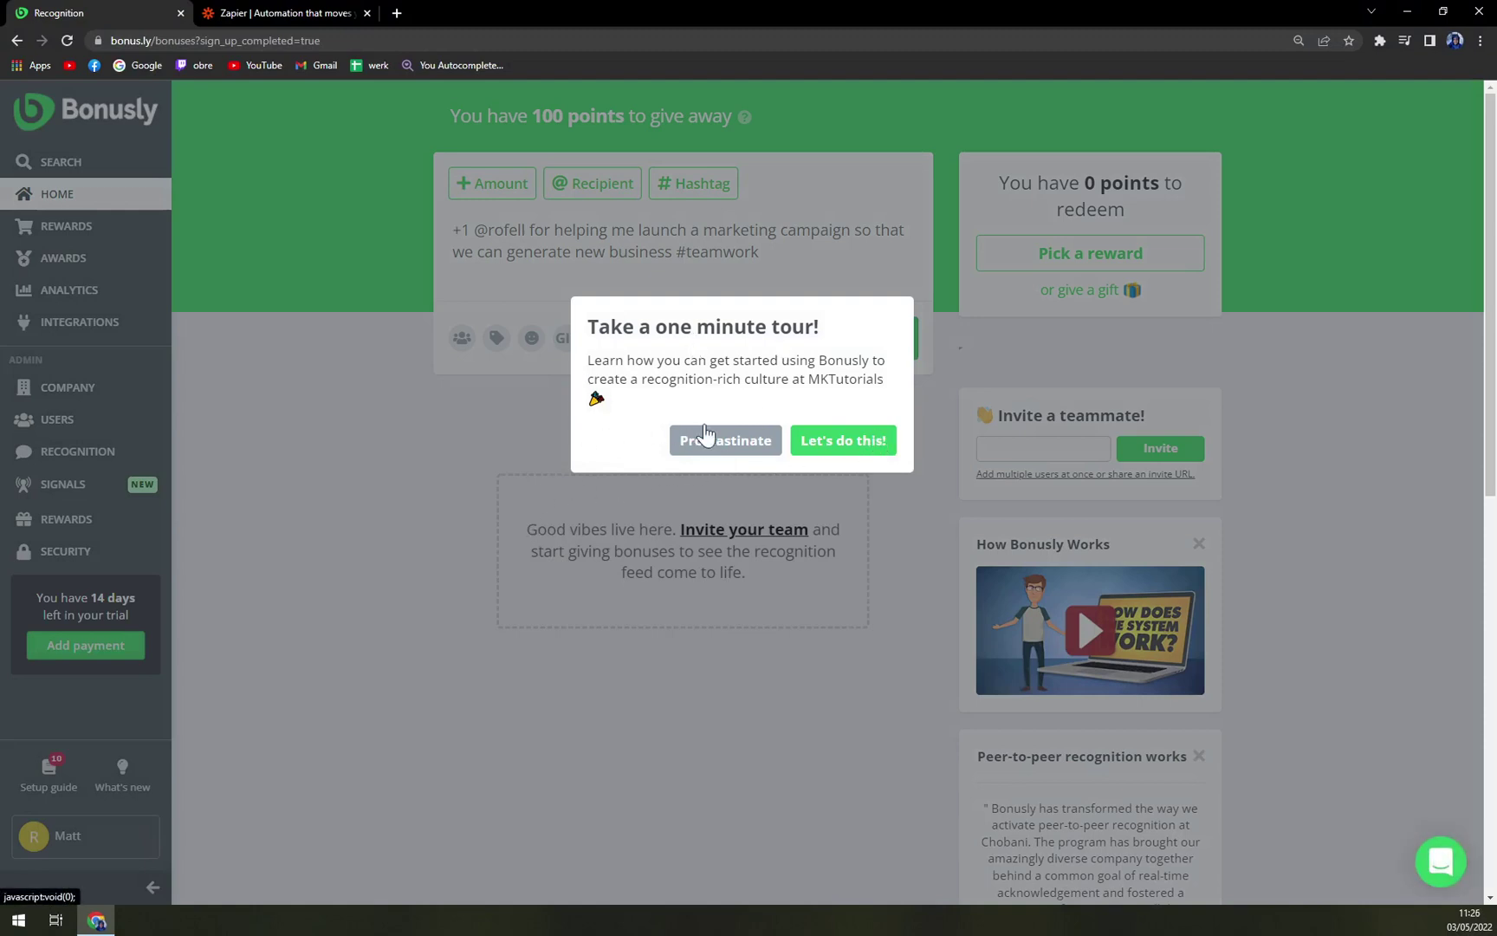
left_click(861, 447)
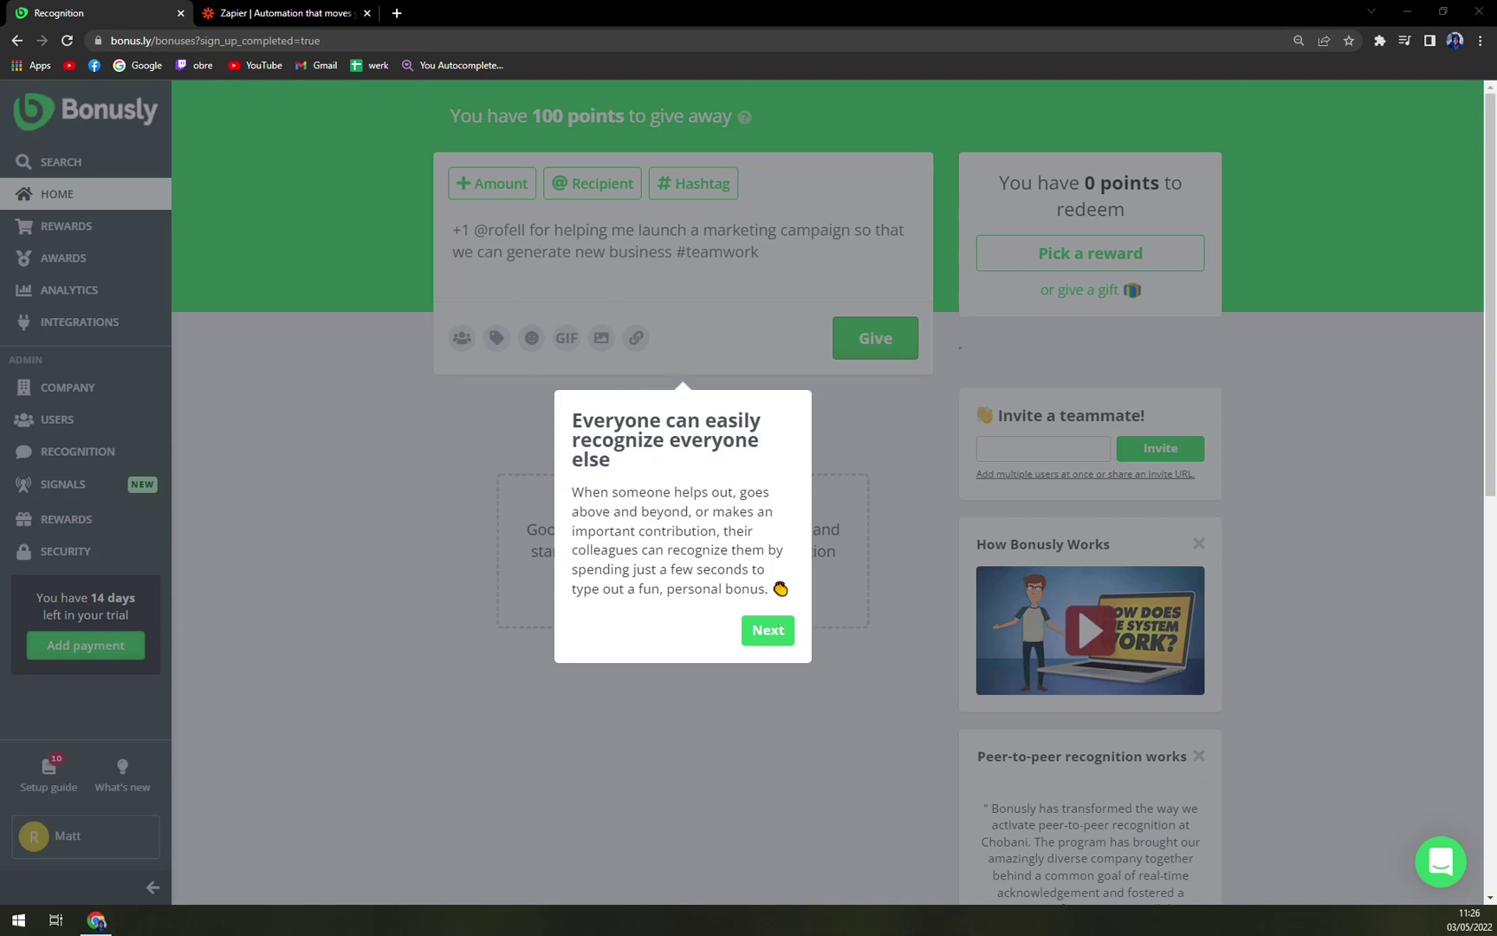
left_click(752, 631)
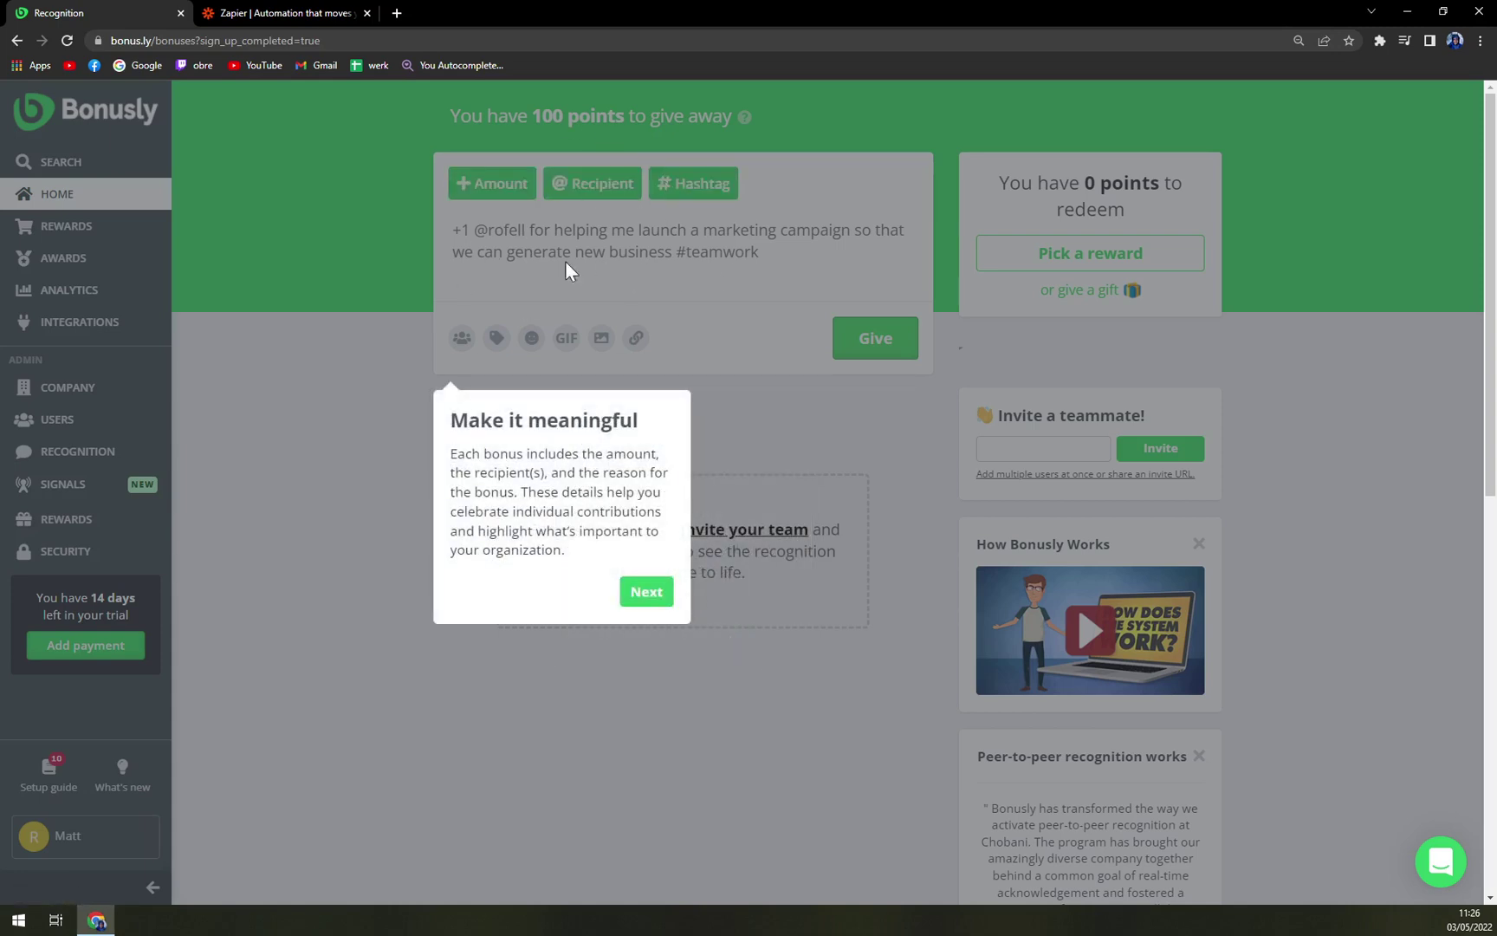
left_click(642, 598)
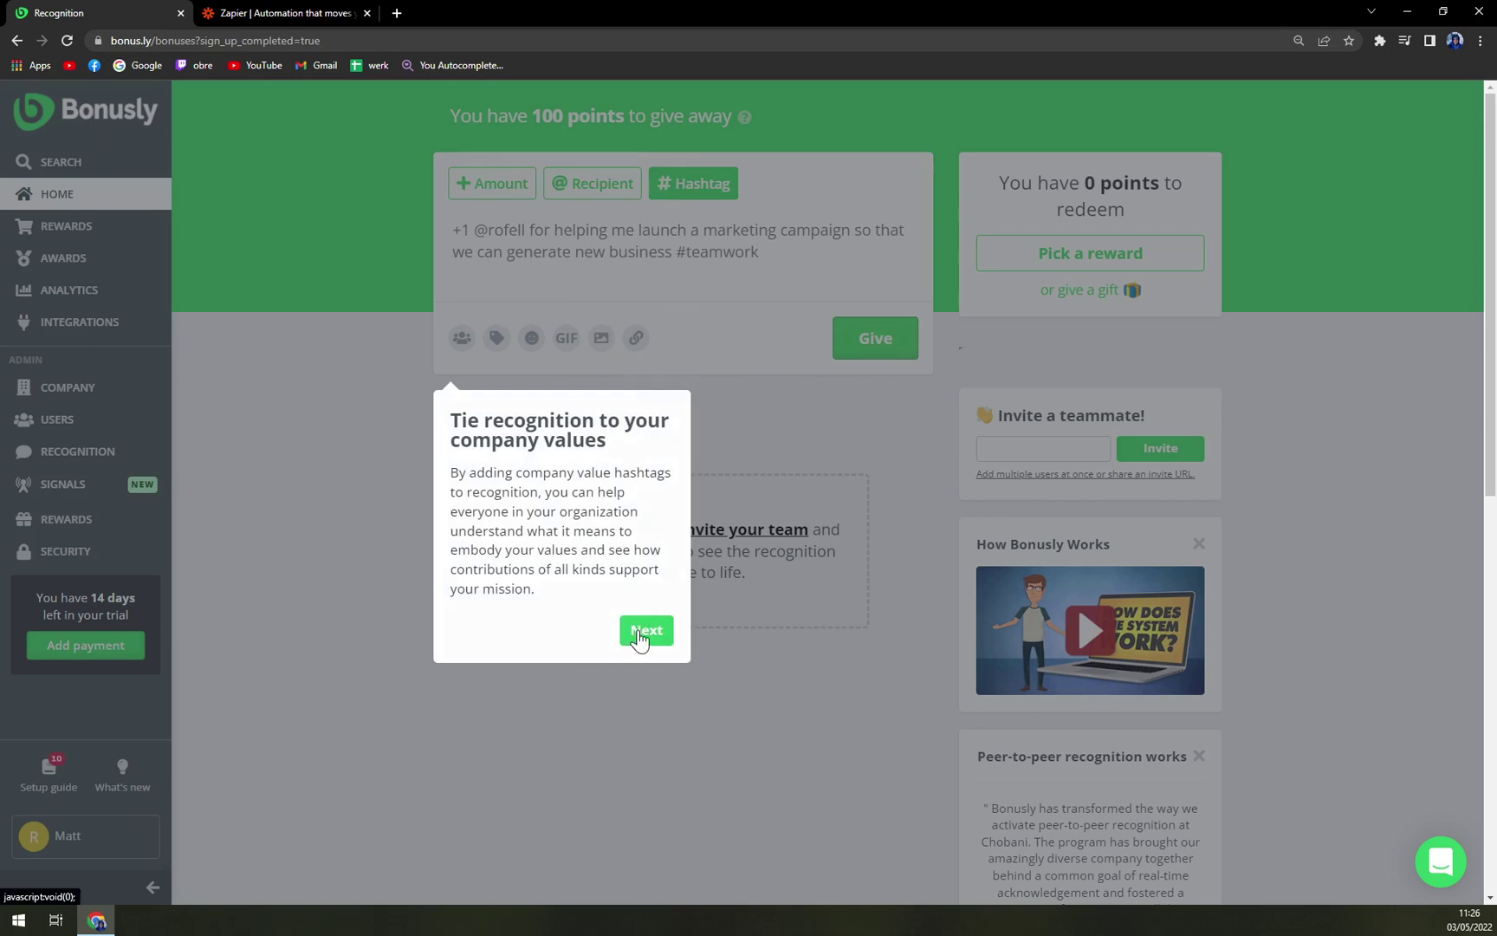
left_click(640, 636)
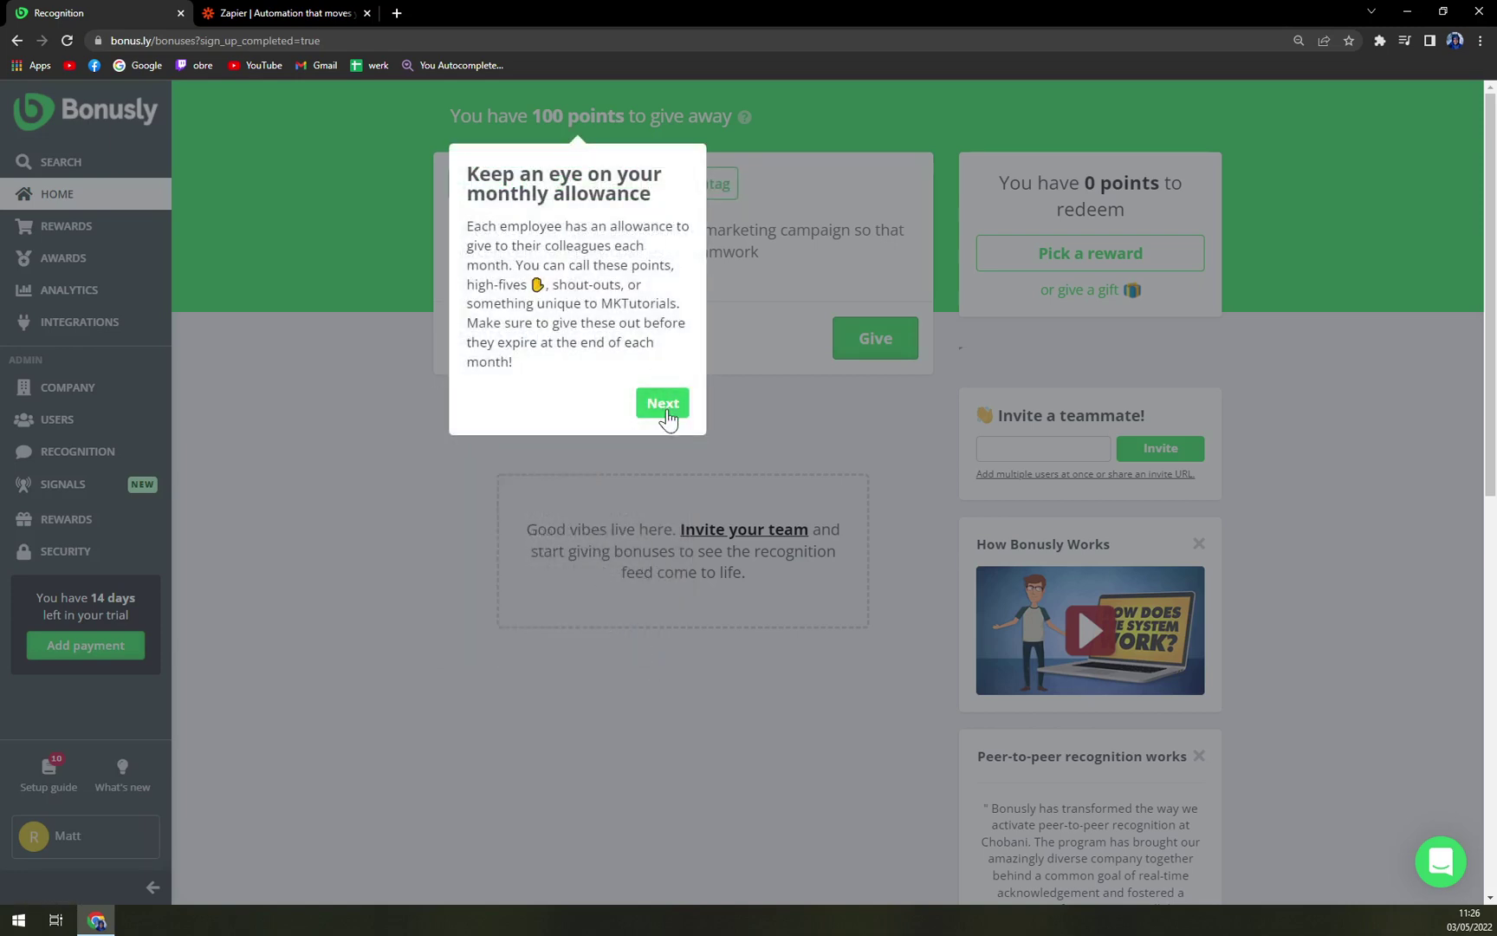
Finish the remaining tour tips, dismiss the welcome dialog with Jump in! and go Home
left_click(663, 406)
left_click(1157, 651)
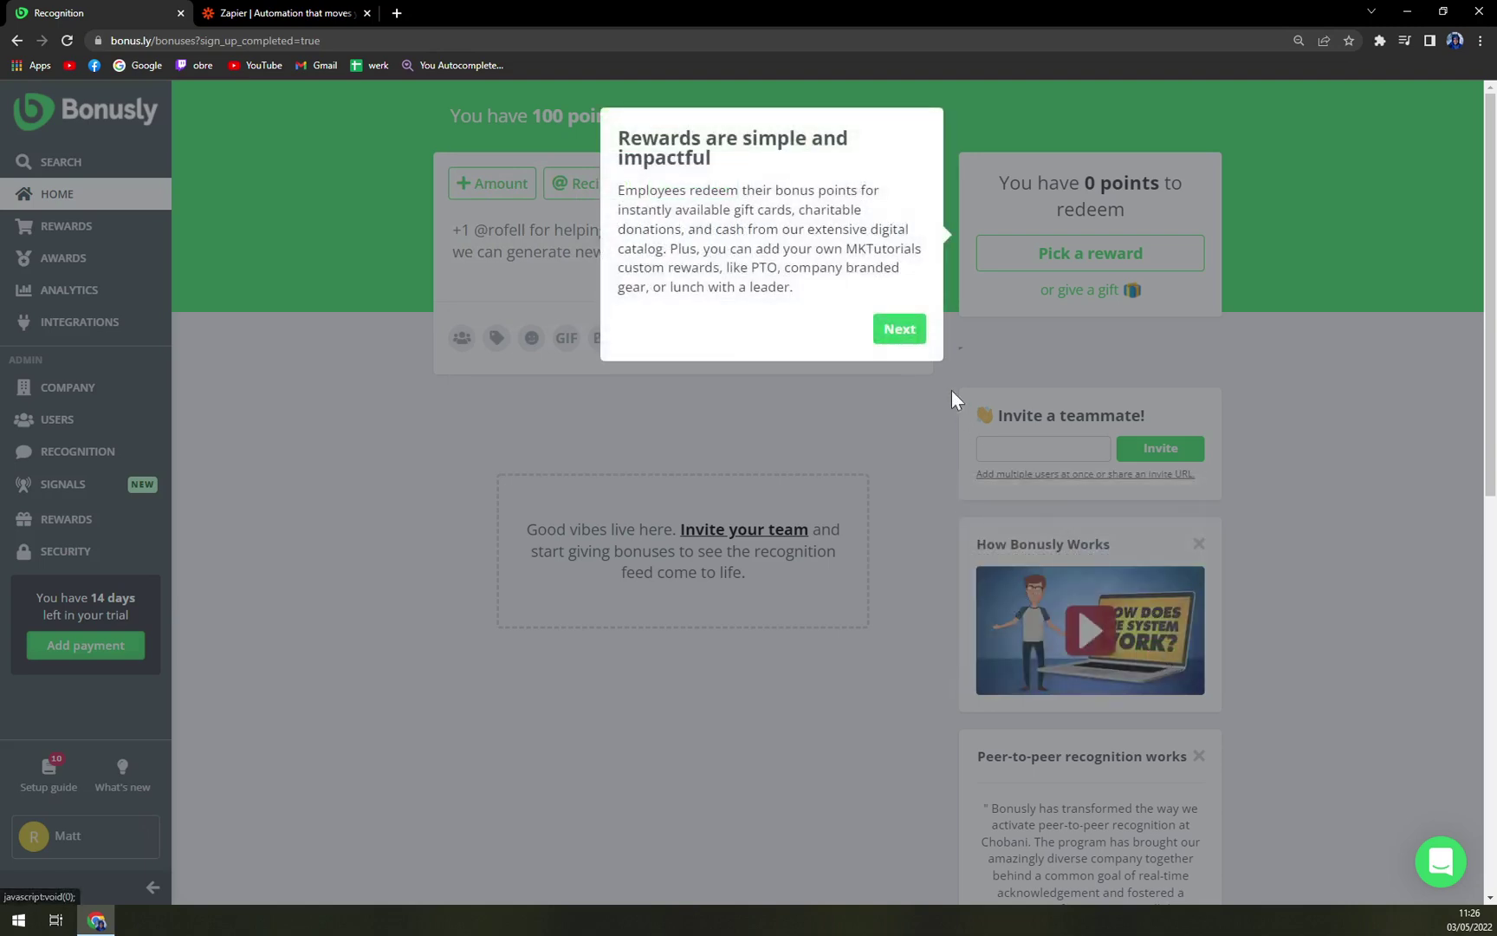
left_click(905, 332)
left_click(413, 371)
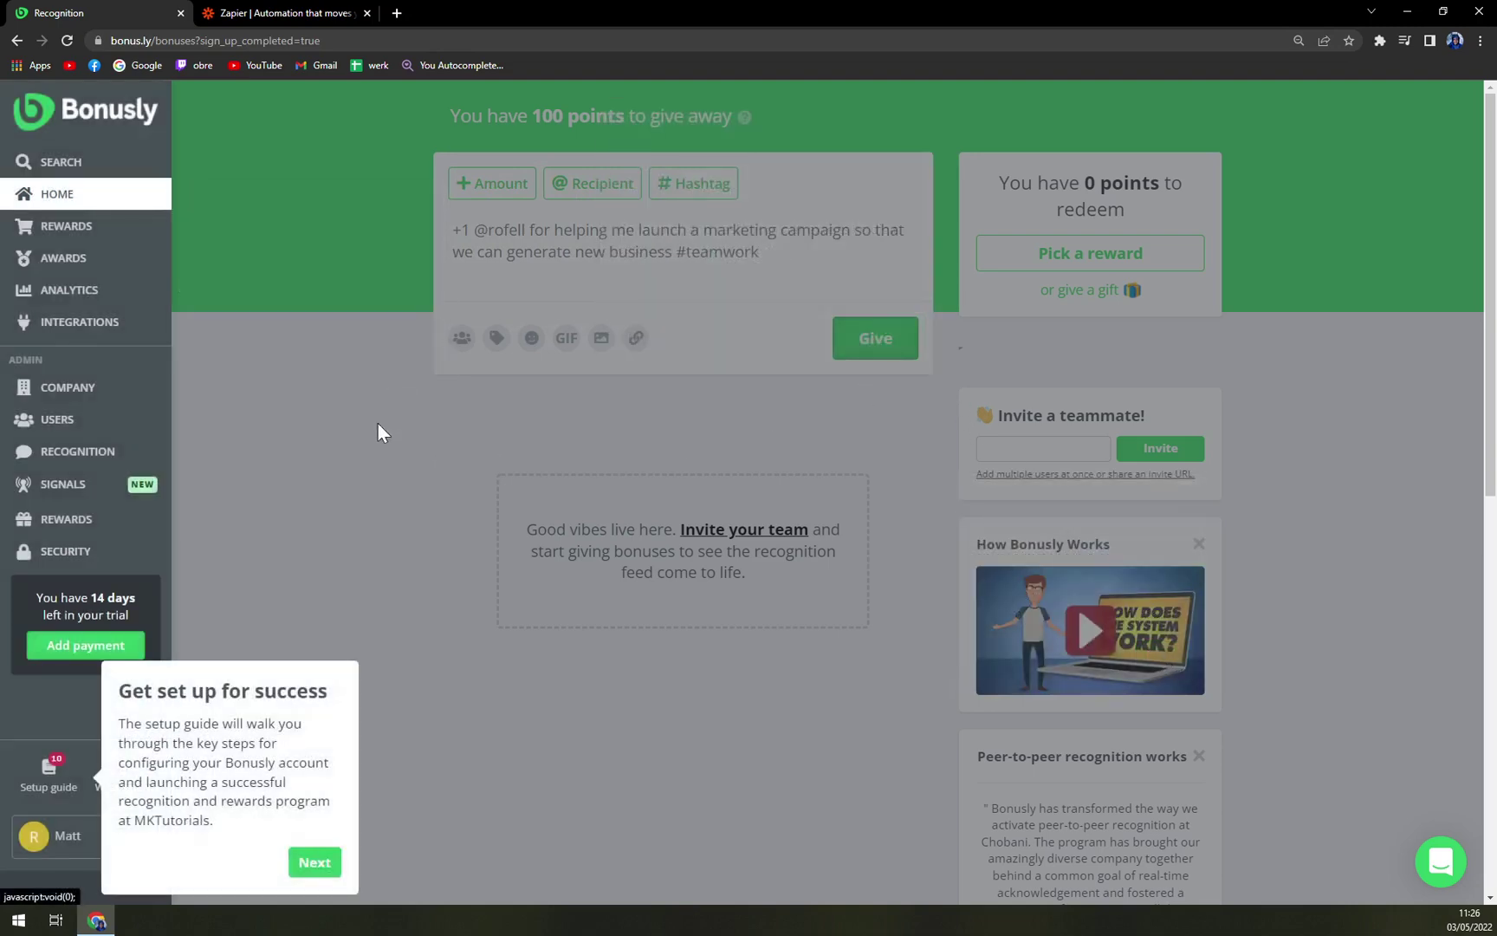
left_click(319, 862)
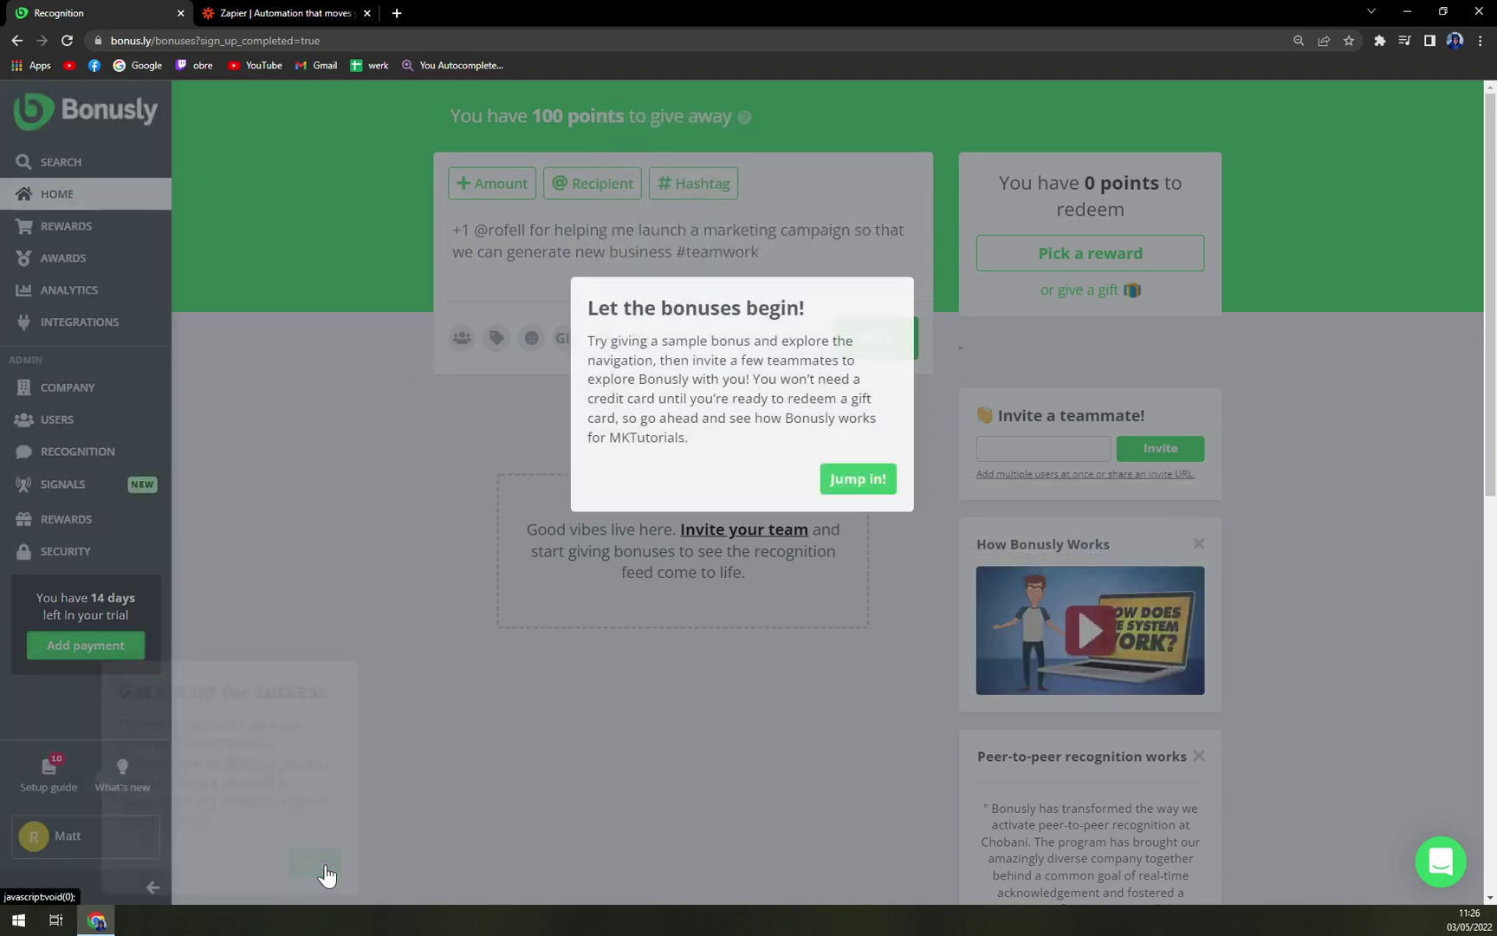
left_click(856, 488)
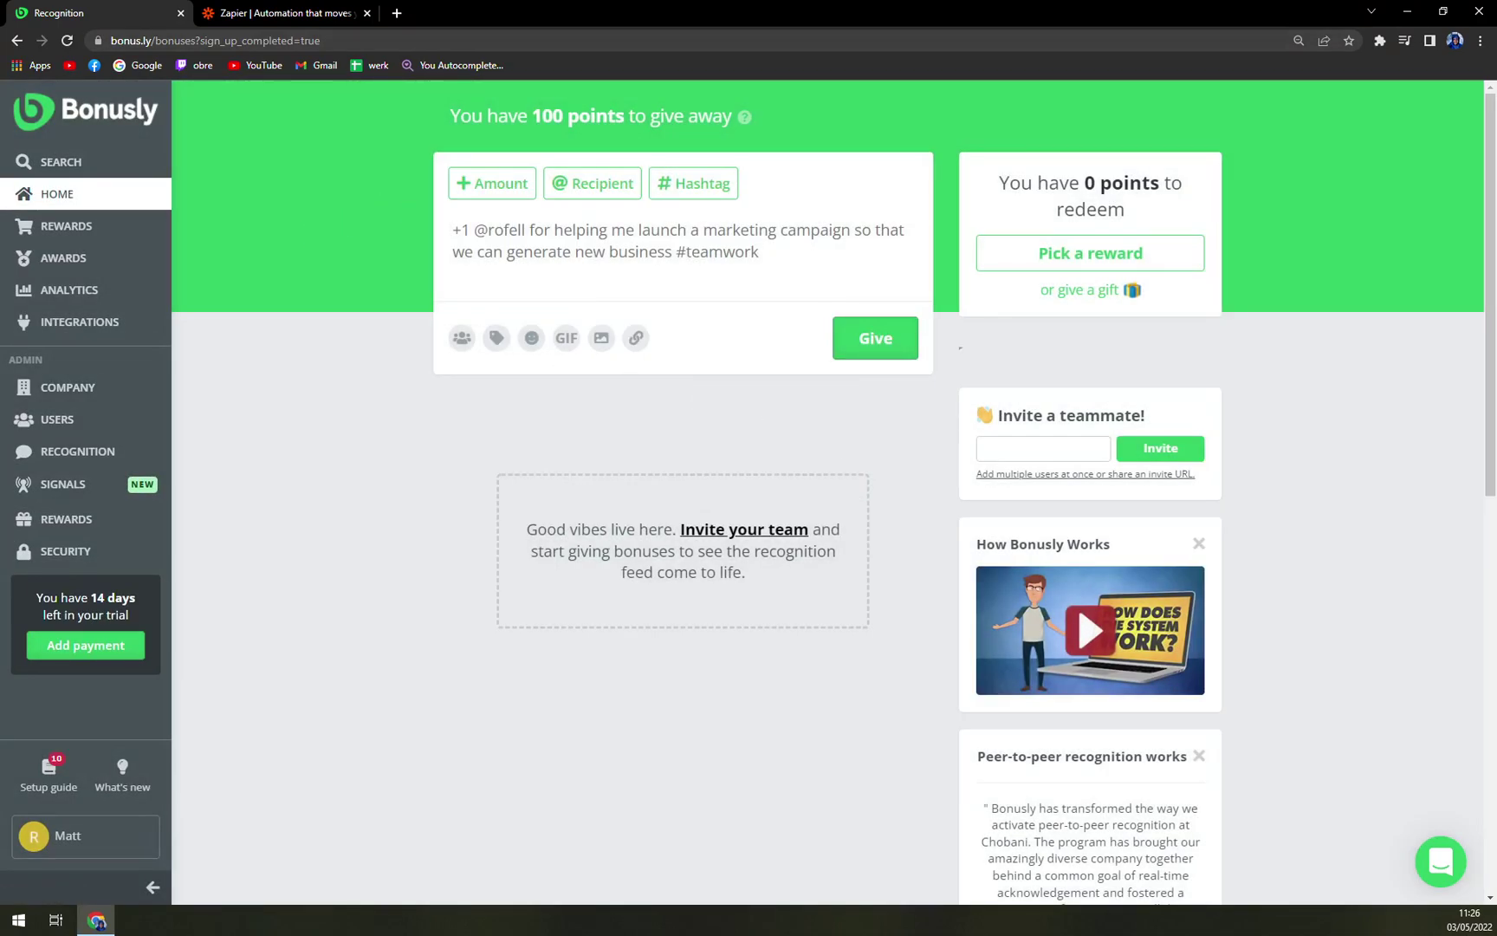
left_click(73, 192)
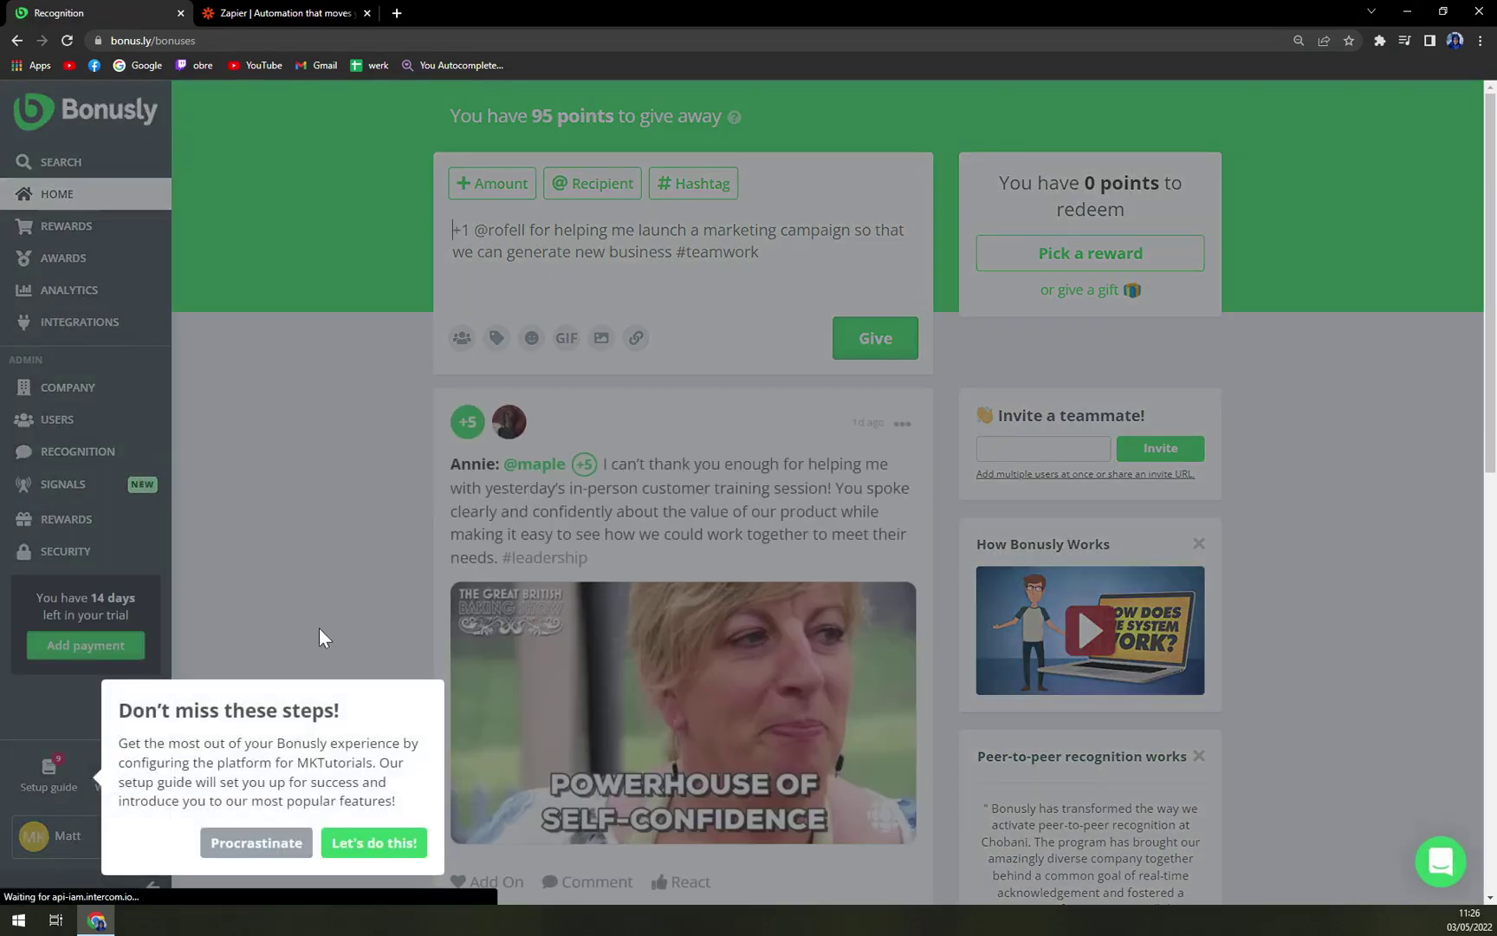
Postpone the setup reminder, scroll through the sample feed and go to the Rewards catalogue
left_click(252, 842)
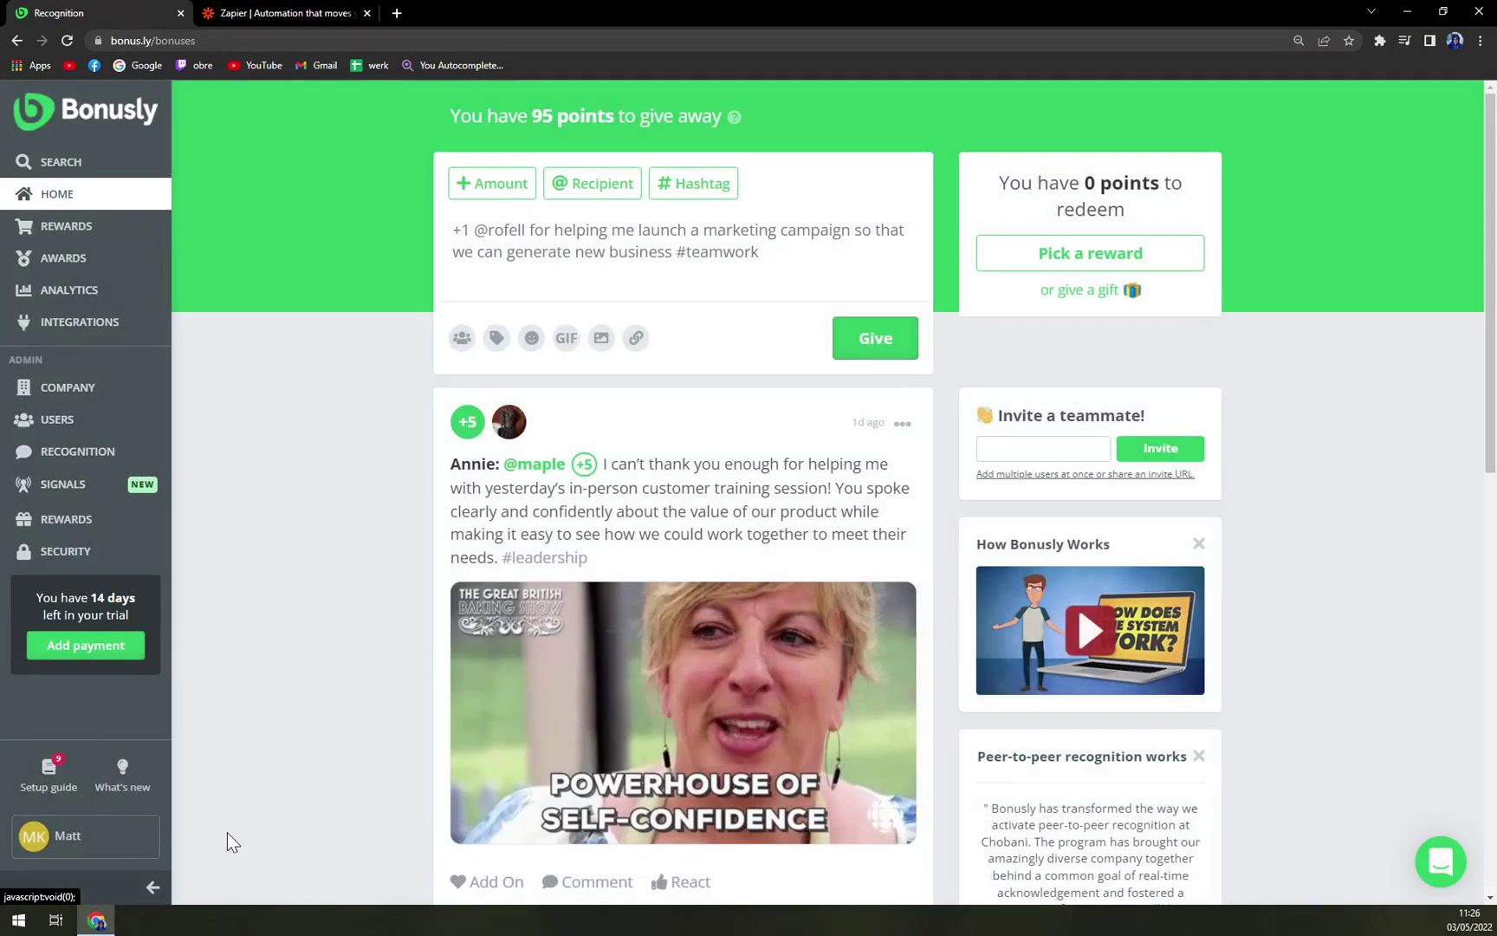
scroll(532, 373, "down", 1)
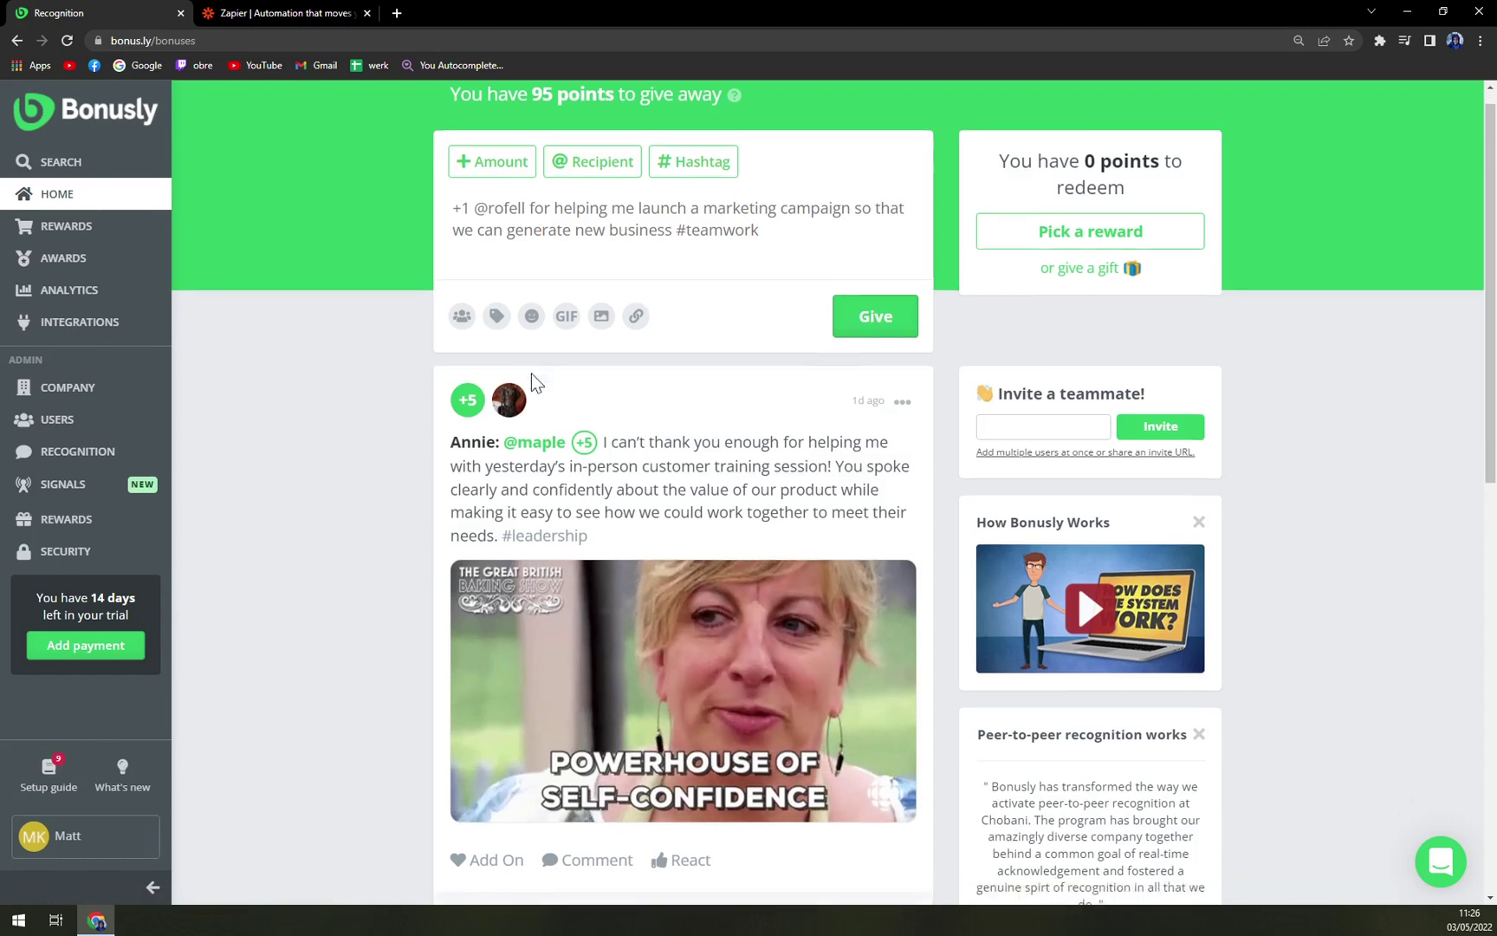
scroll(531, 374, "down", 6)
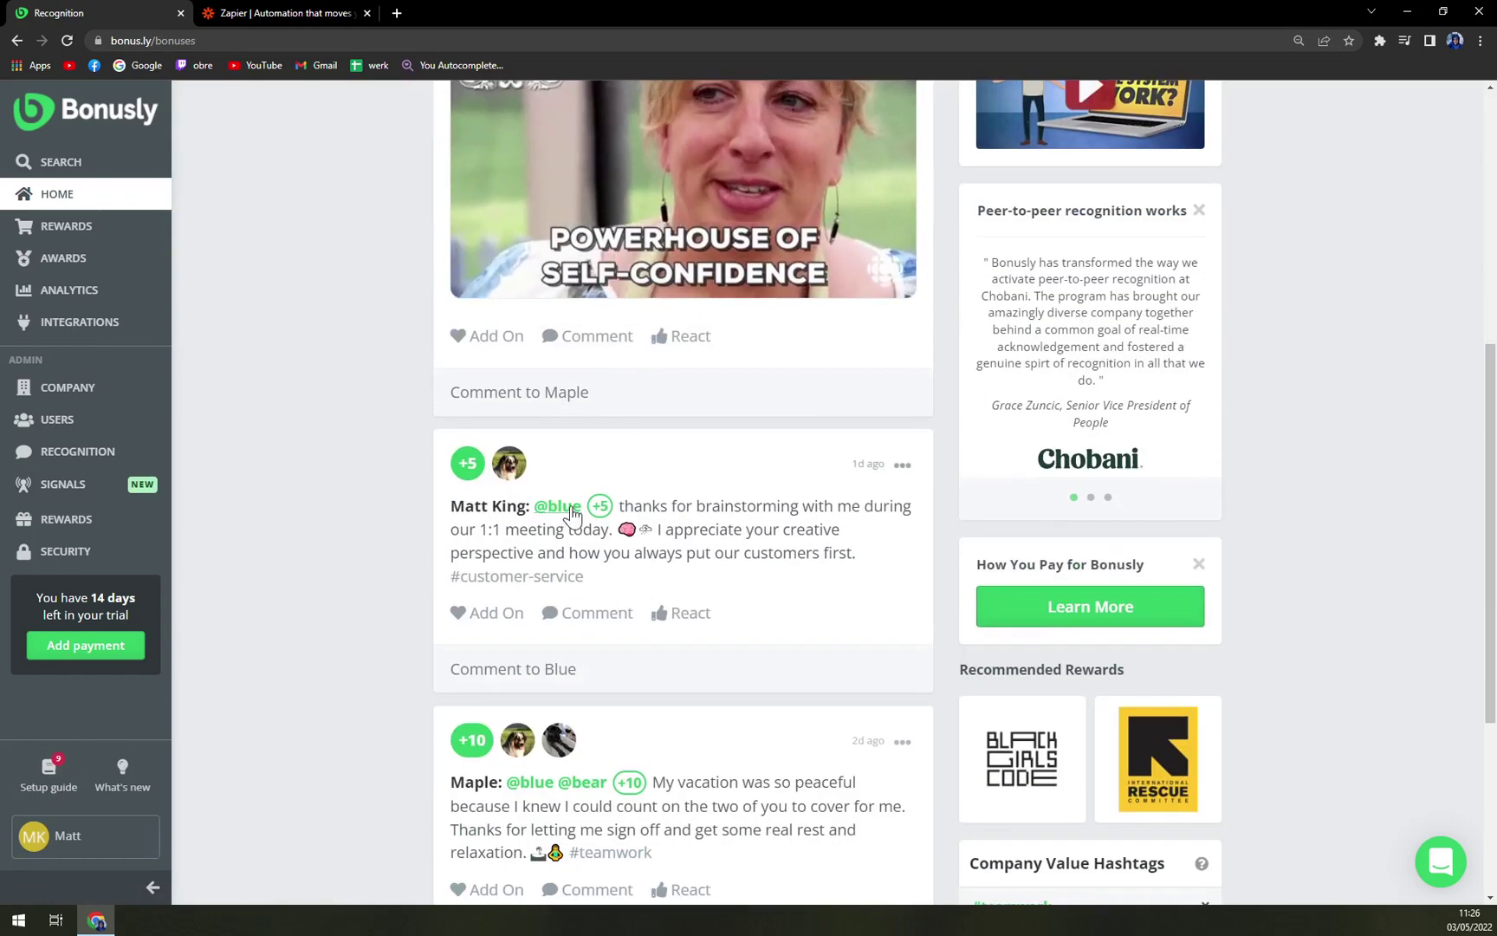
scroll(479, 646, "down", 2)
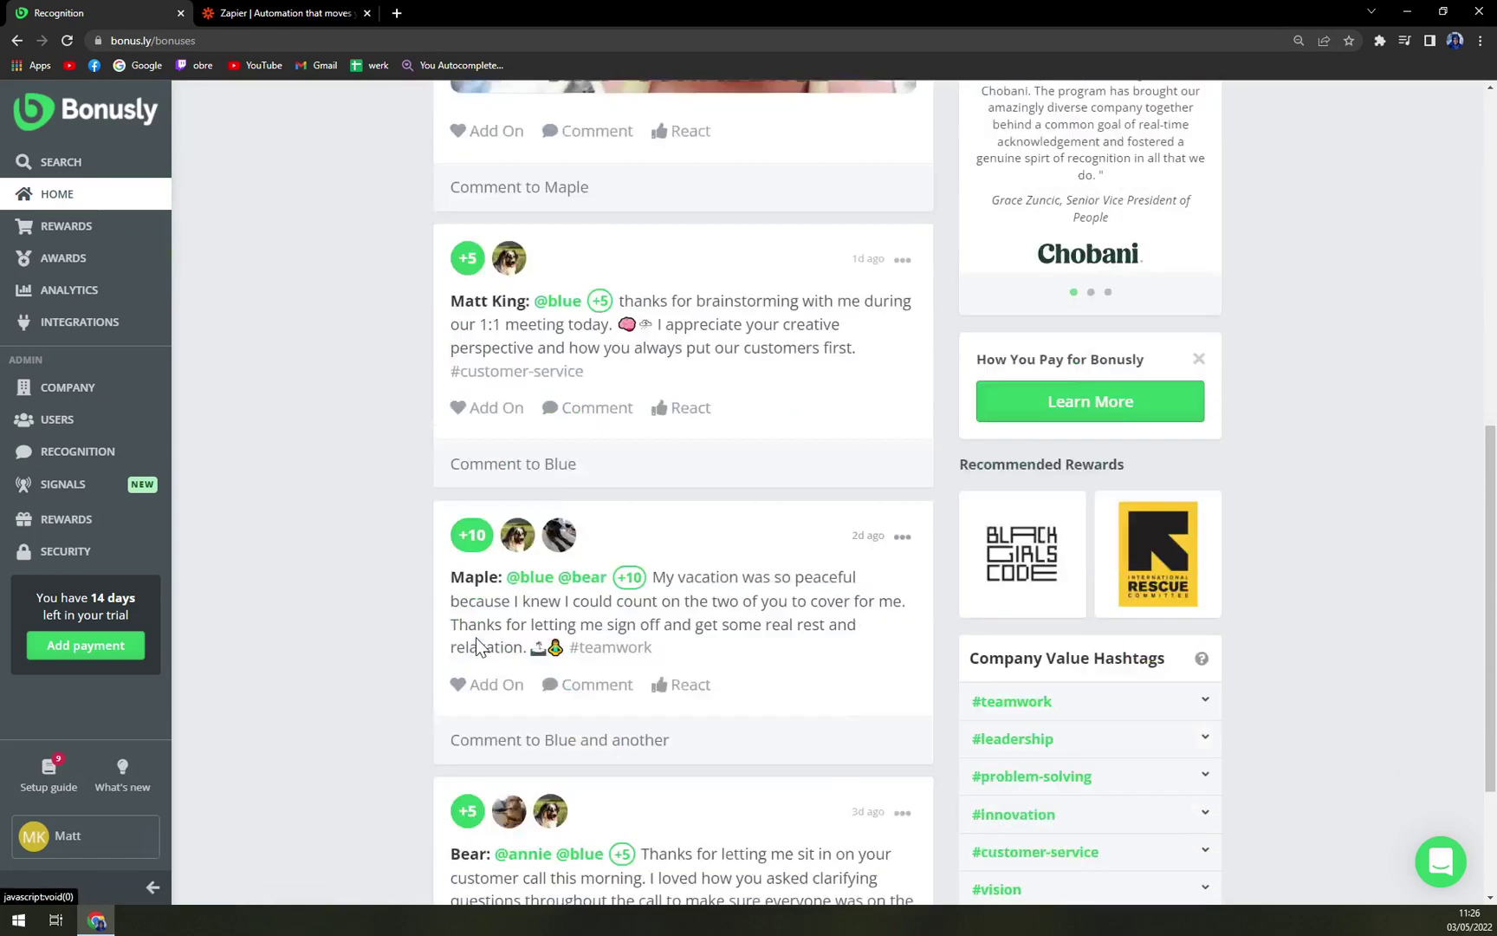
scroll(479, 646, "down", 3)
scroll(360, 602, "up", 8)
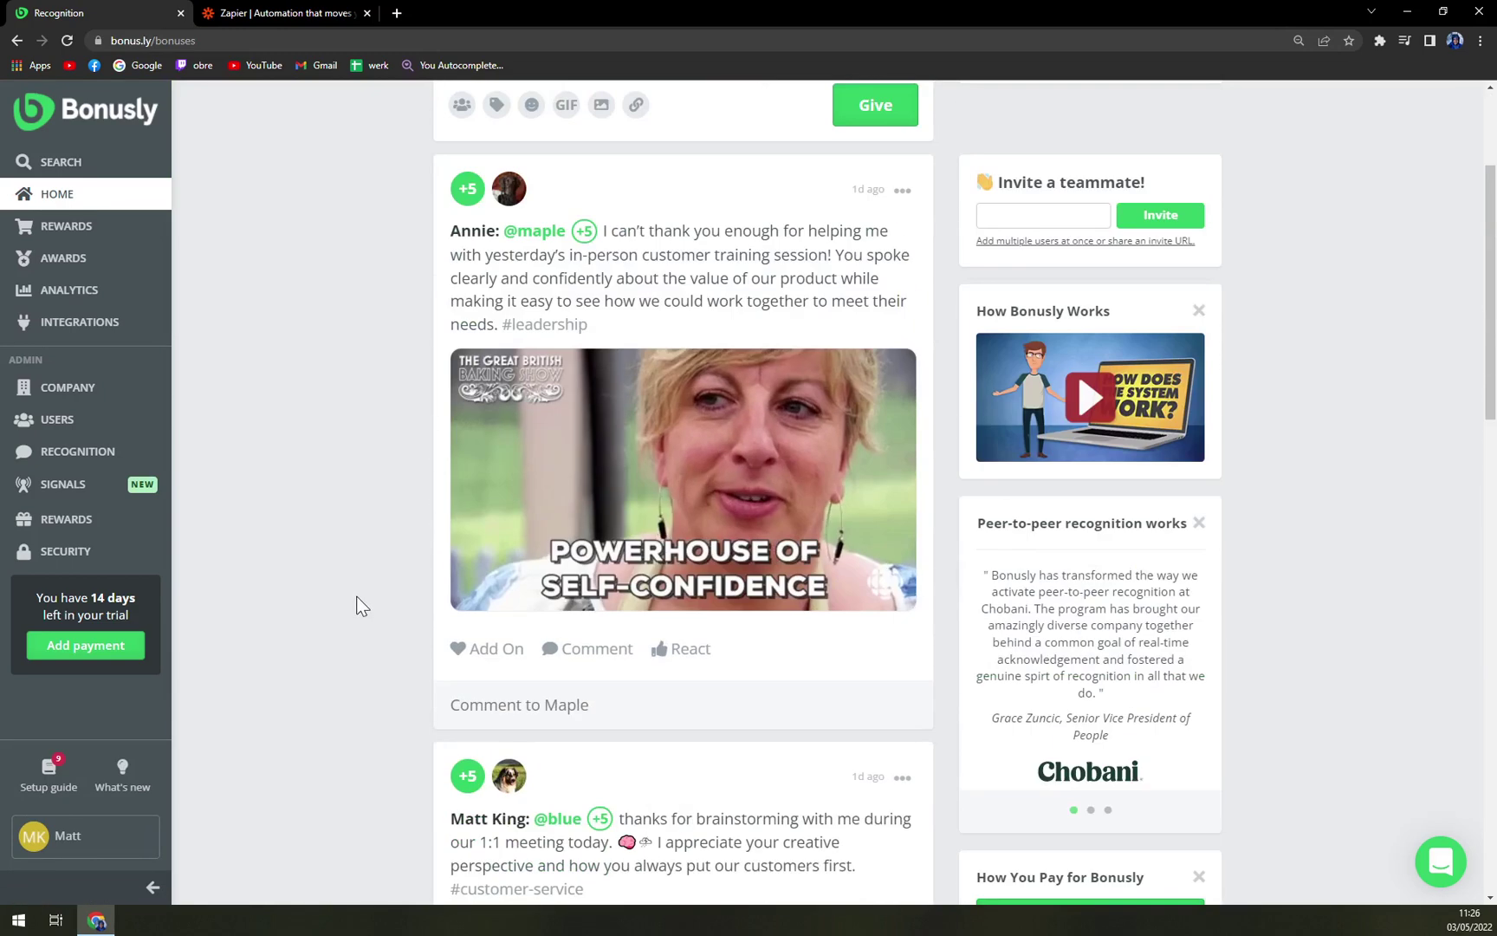
scroll(360, 607, "up", 3)
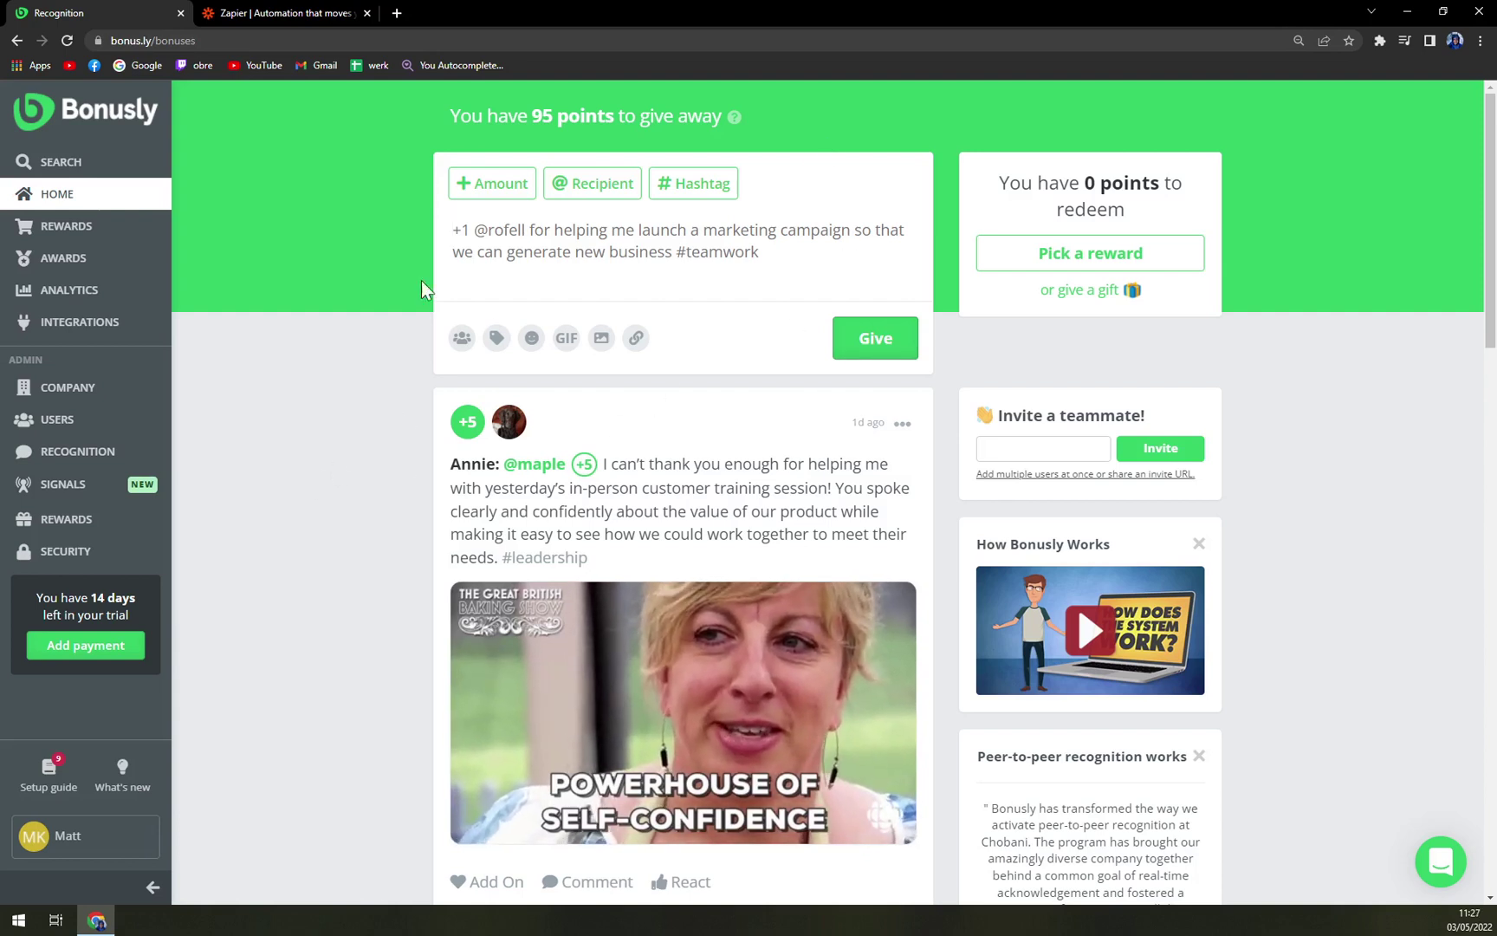
left_click(50, 239)
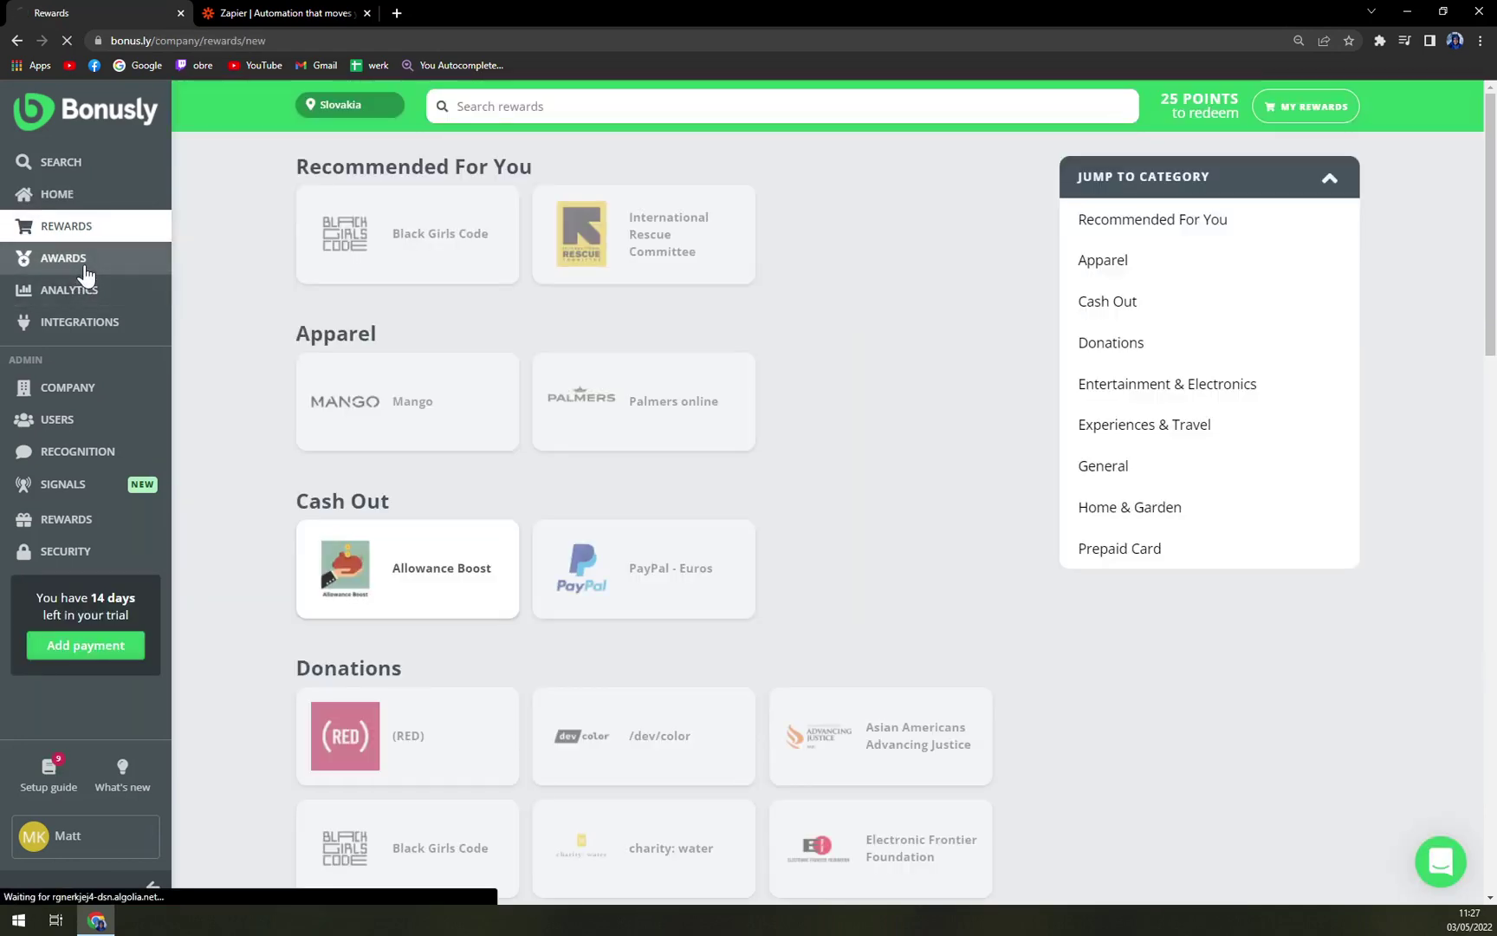
Visit the Awards page, then go on to the Integrations page
left_click(84, 271)
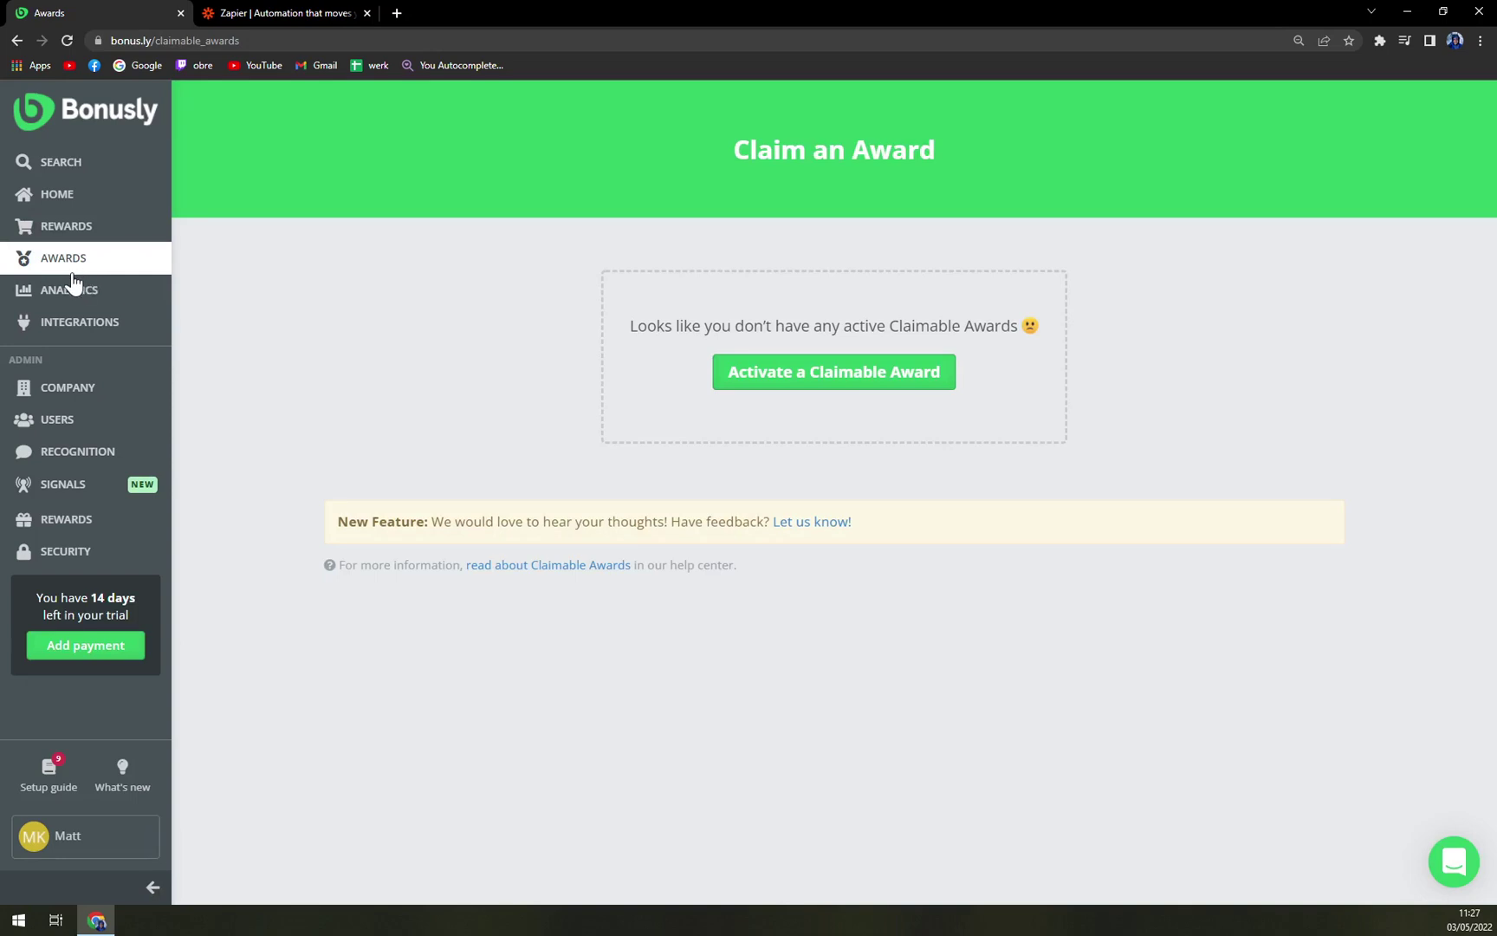
left_click(115, 334)
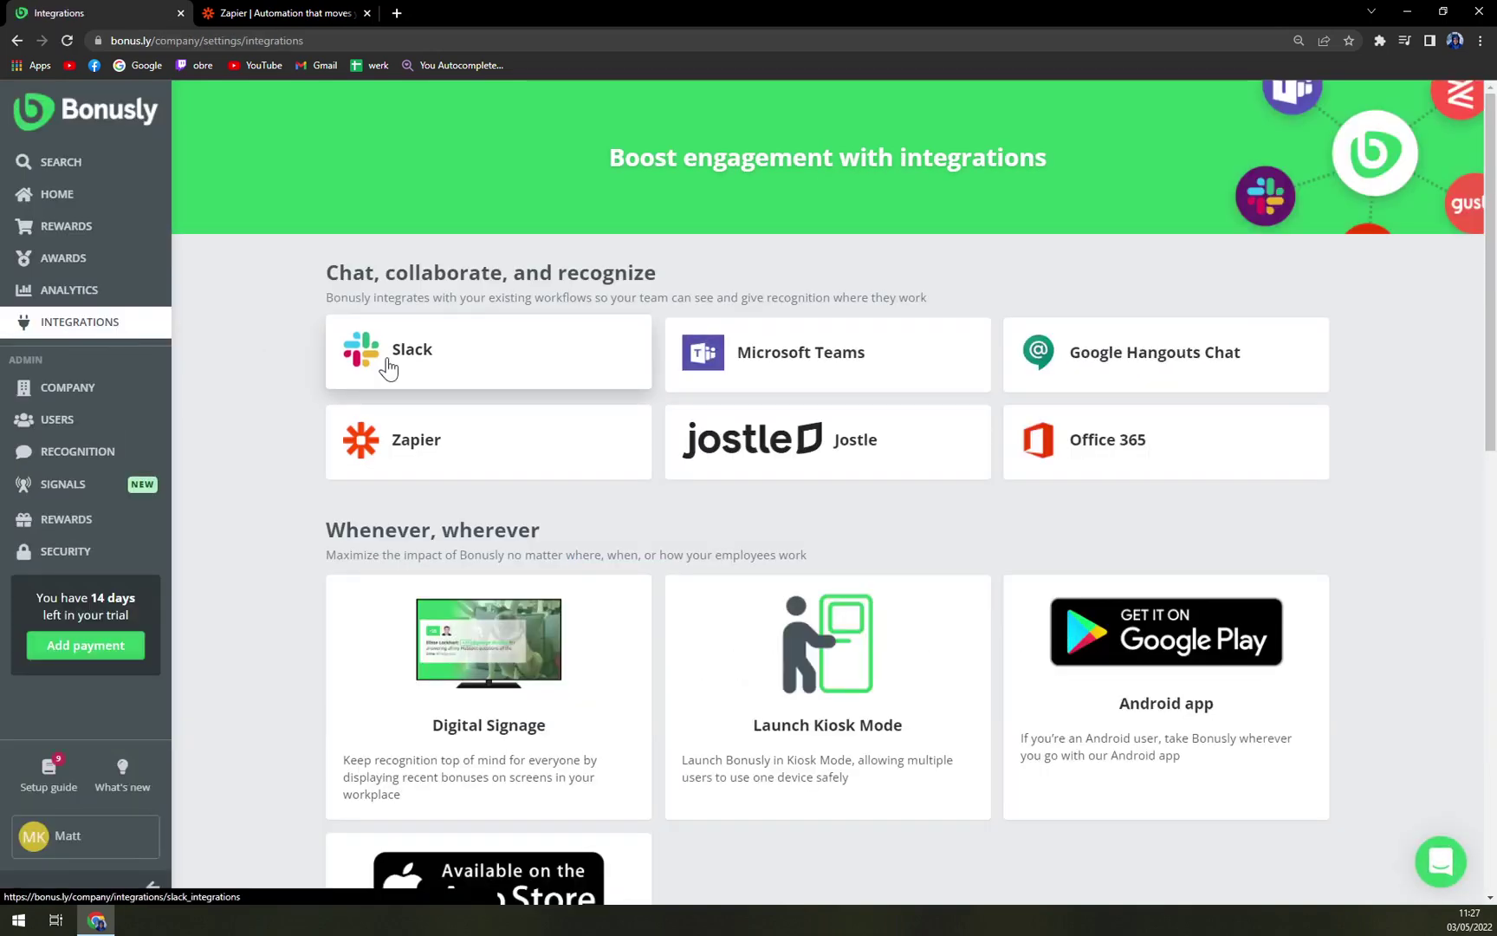
key("ctrl+Tab")
left_click(87, 12)
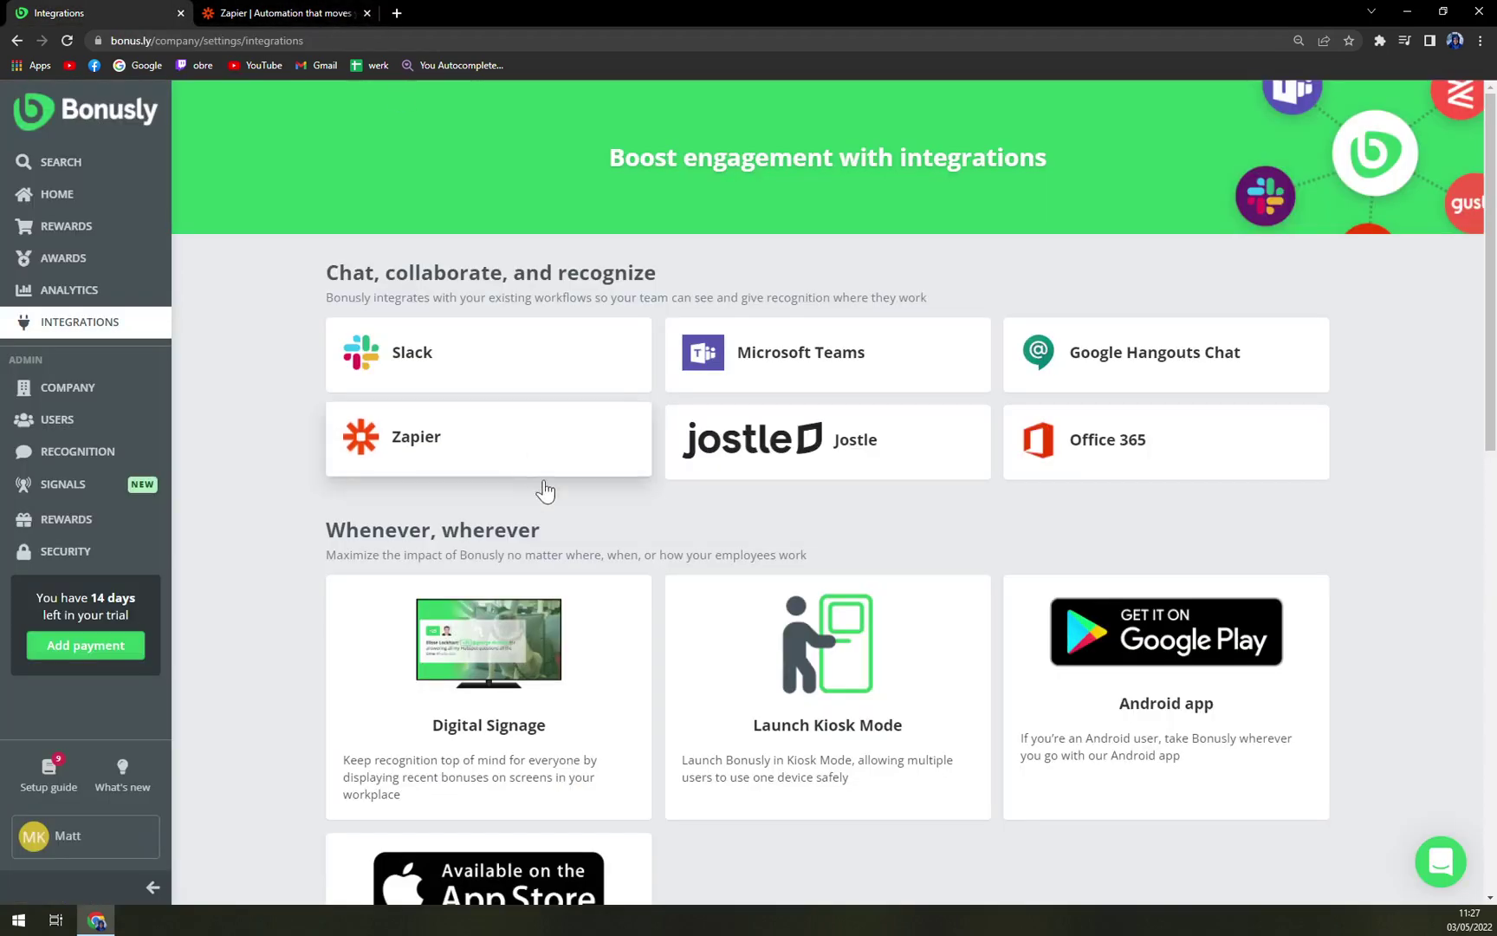
left_click(401, 442)
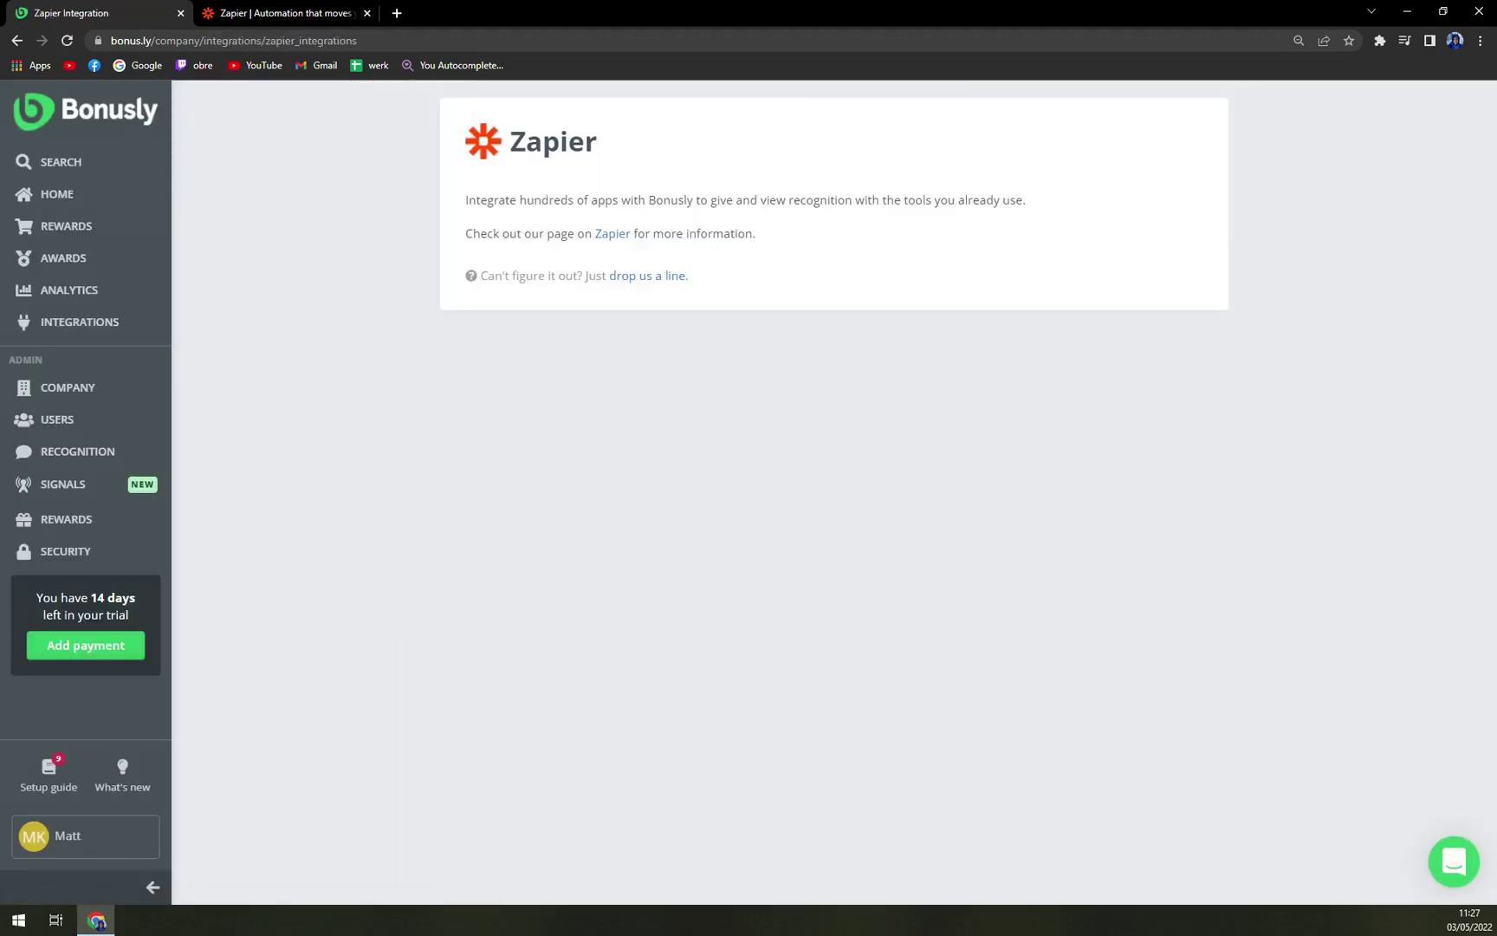
key("alt+Left")
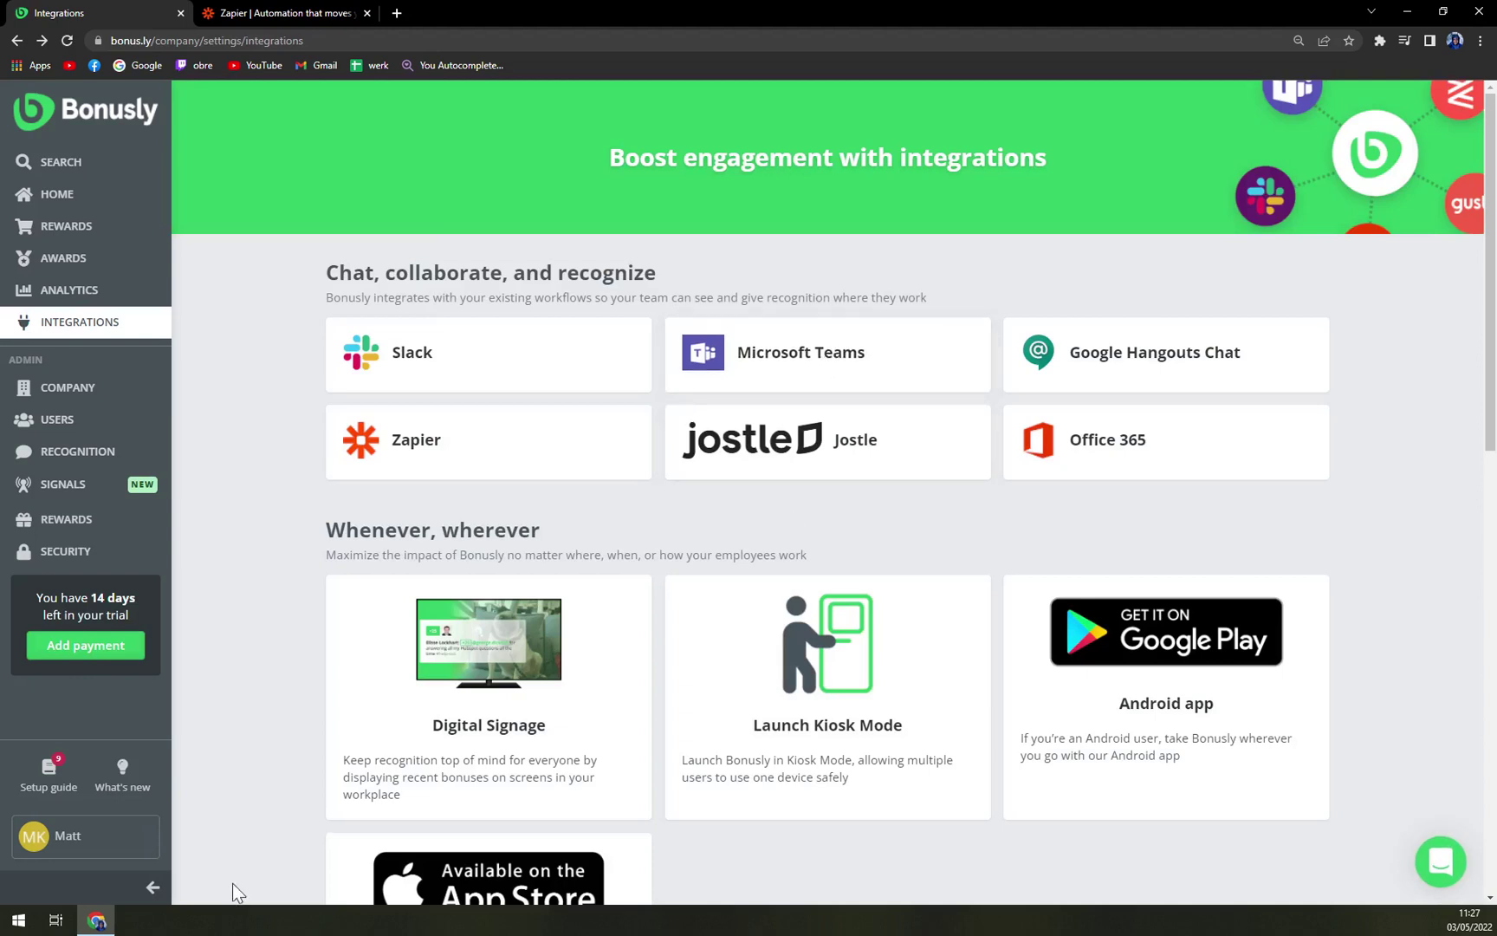
left_click(113, 840)
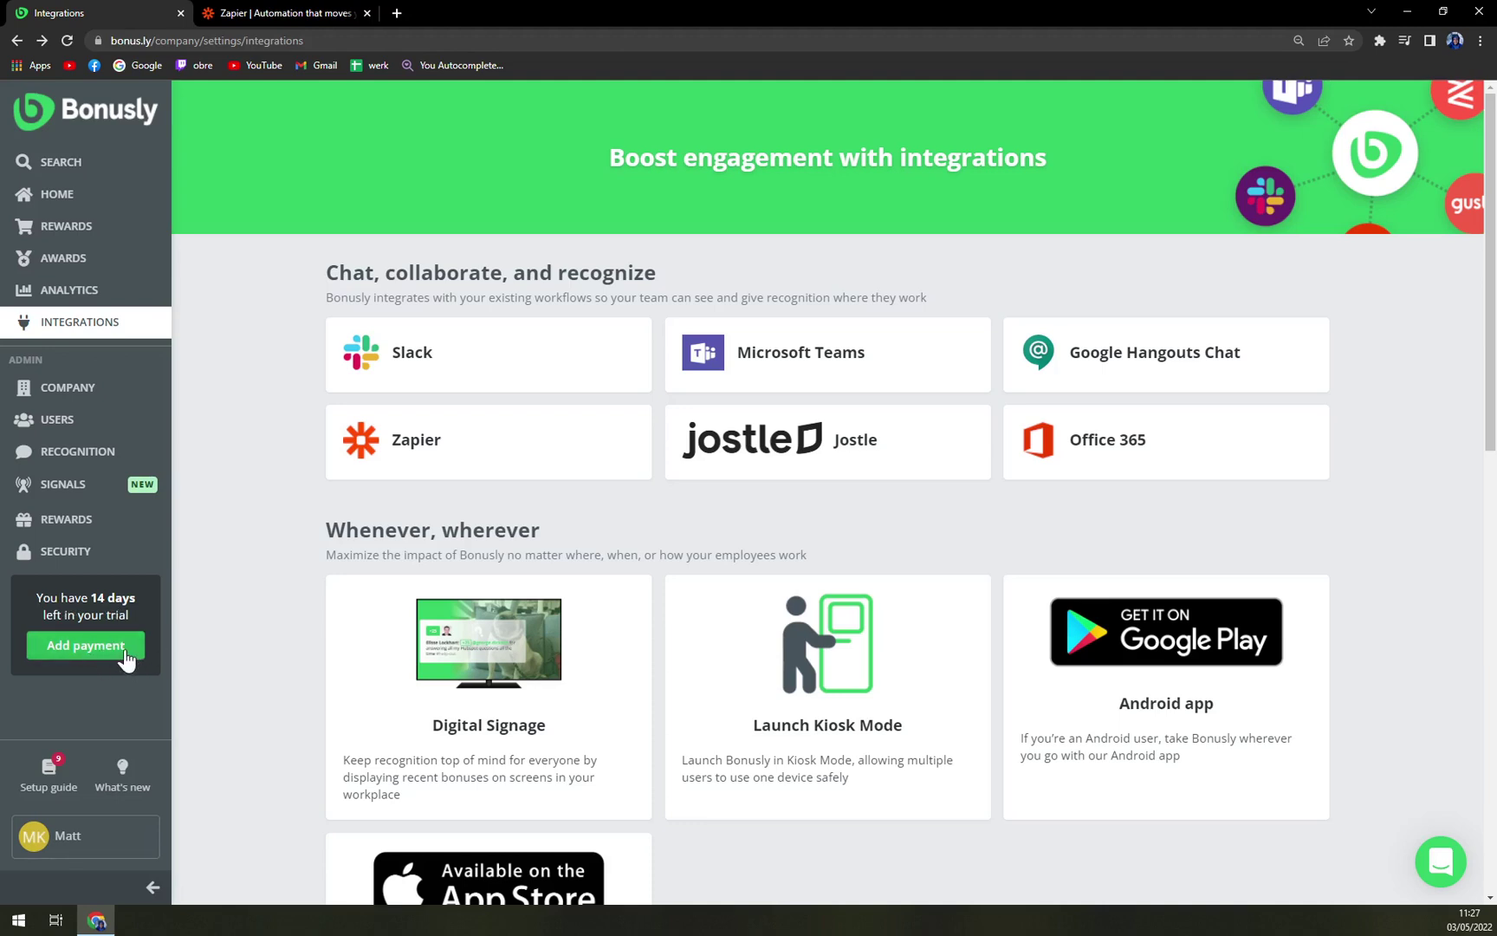
Expand and collapse the Company, Users and Recognition admin sections and view Signals
left_click(54, 387)
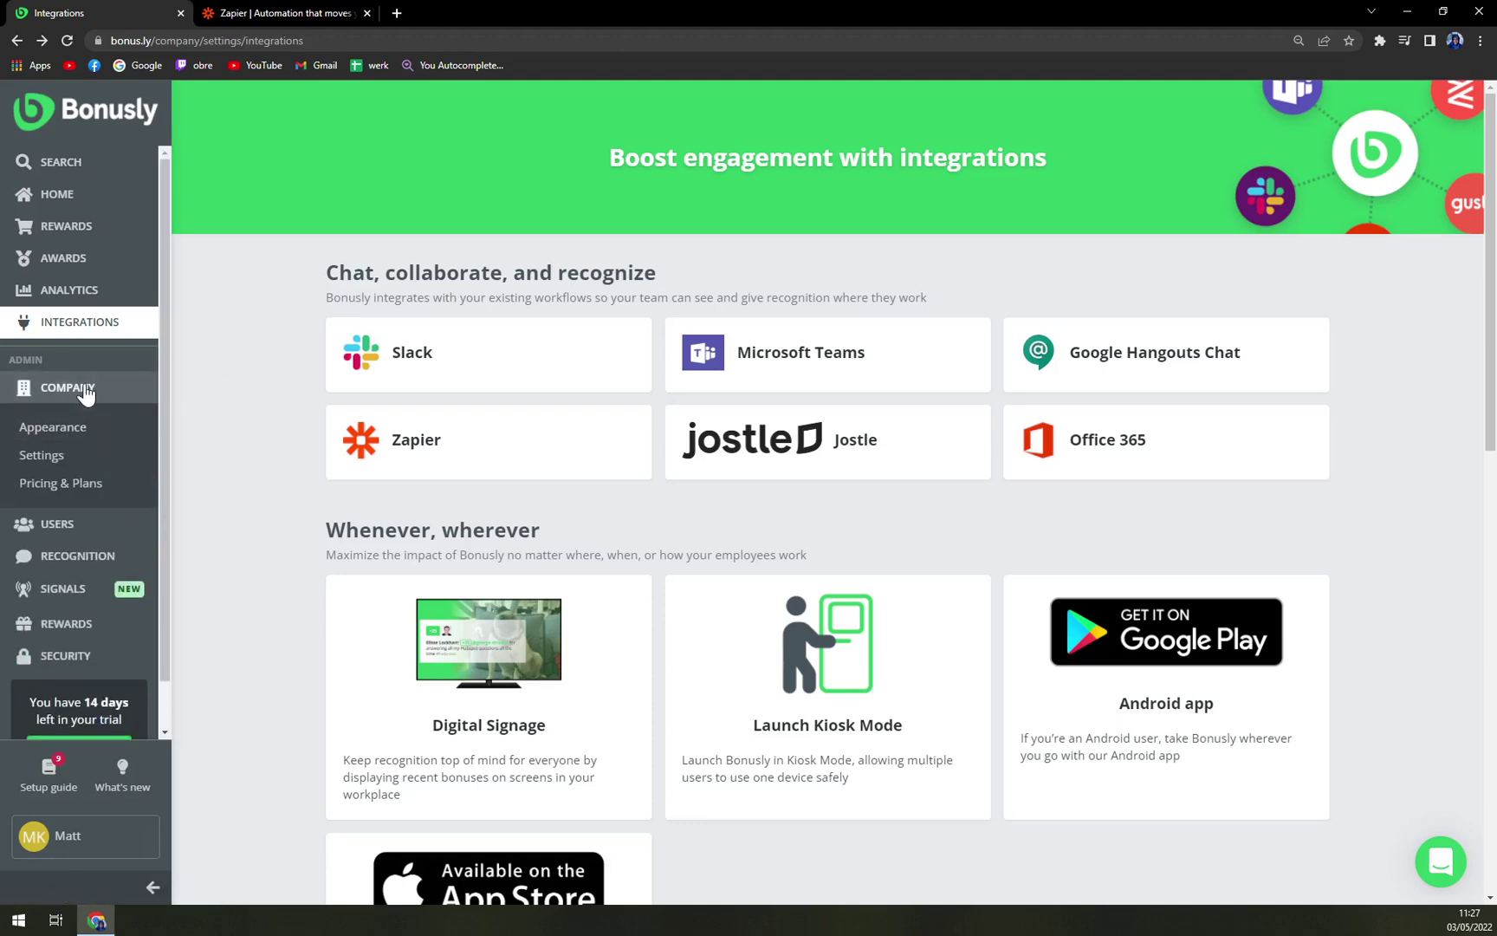
left_click(86, 390)
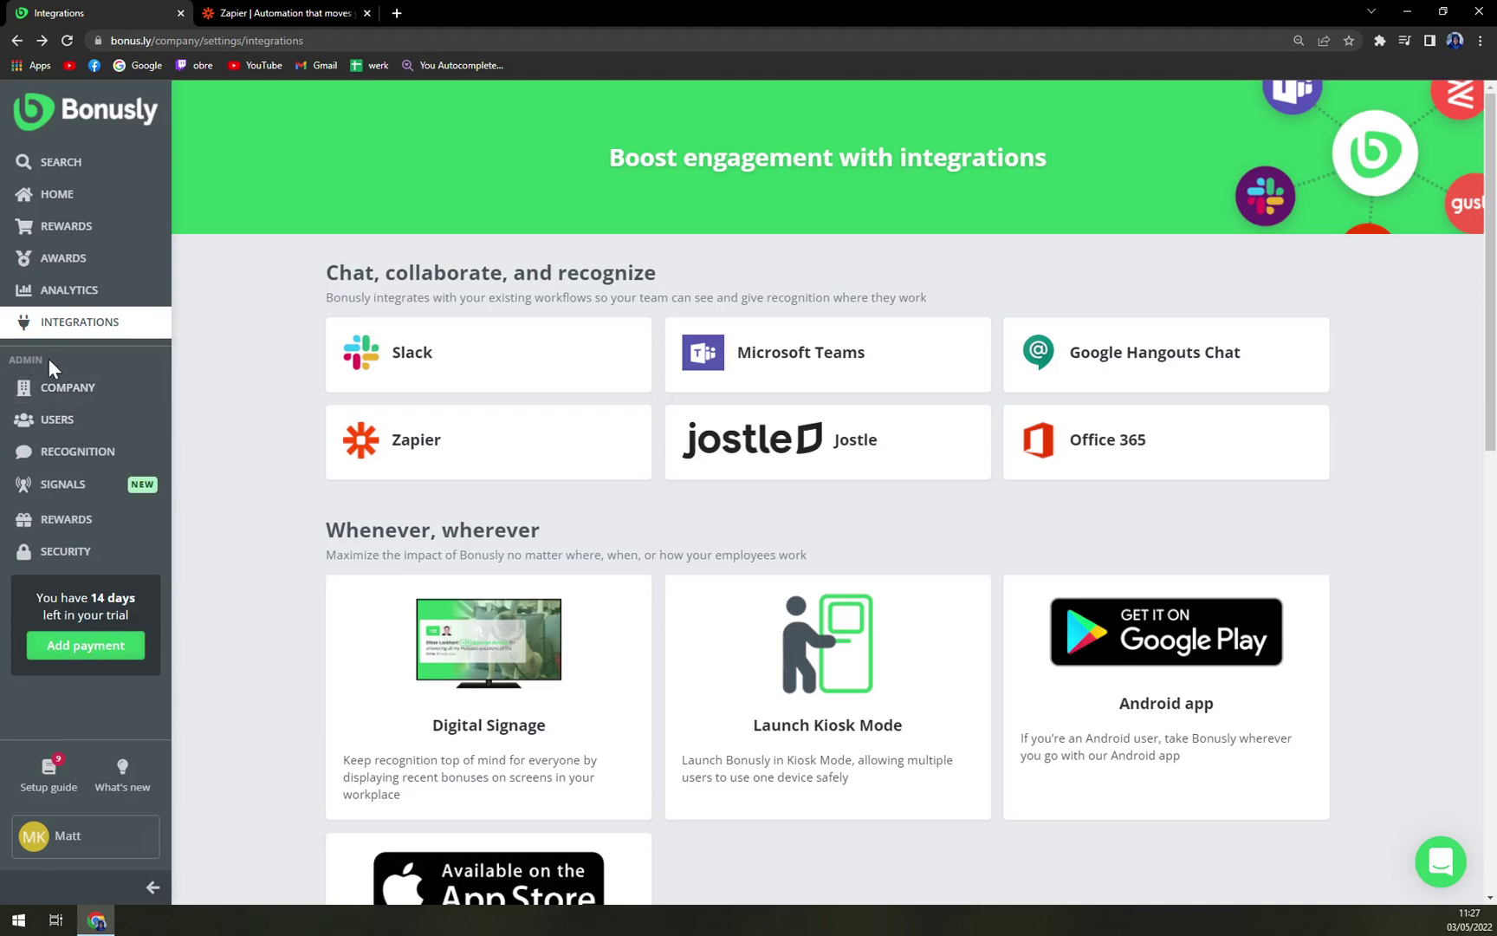
left_click(43, 389)
left_click(85, 392)
left_click(87, 433)
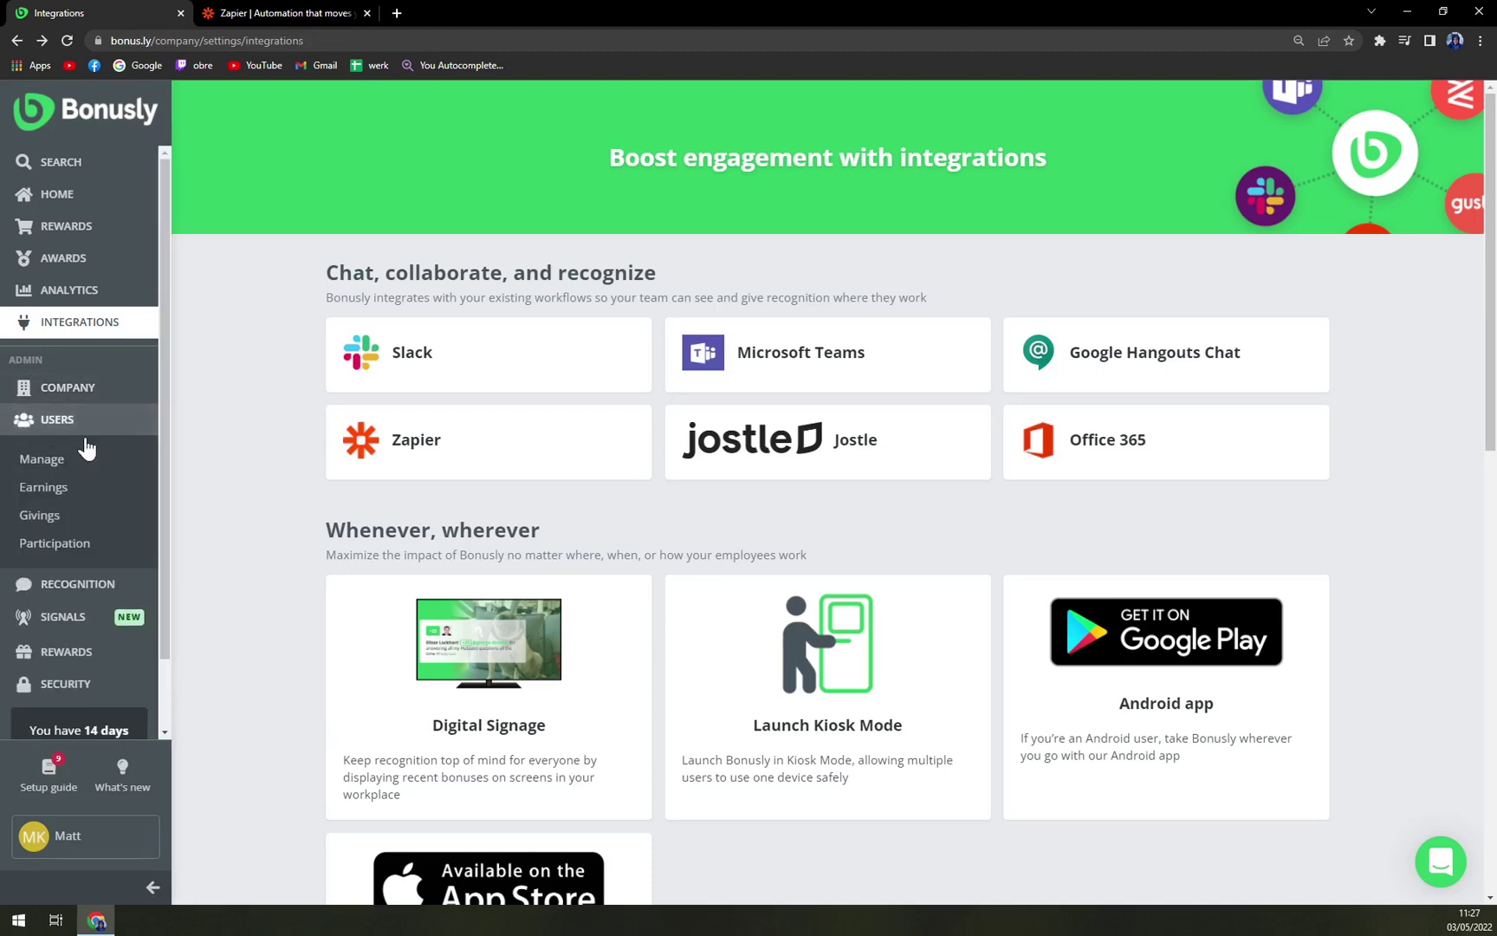
left_click(87, 438)
left_click(81, 463)
left_click(81, 466)
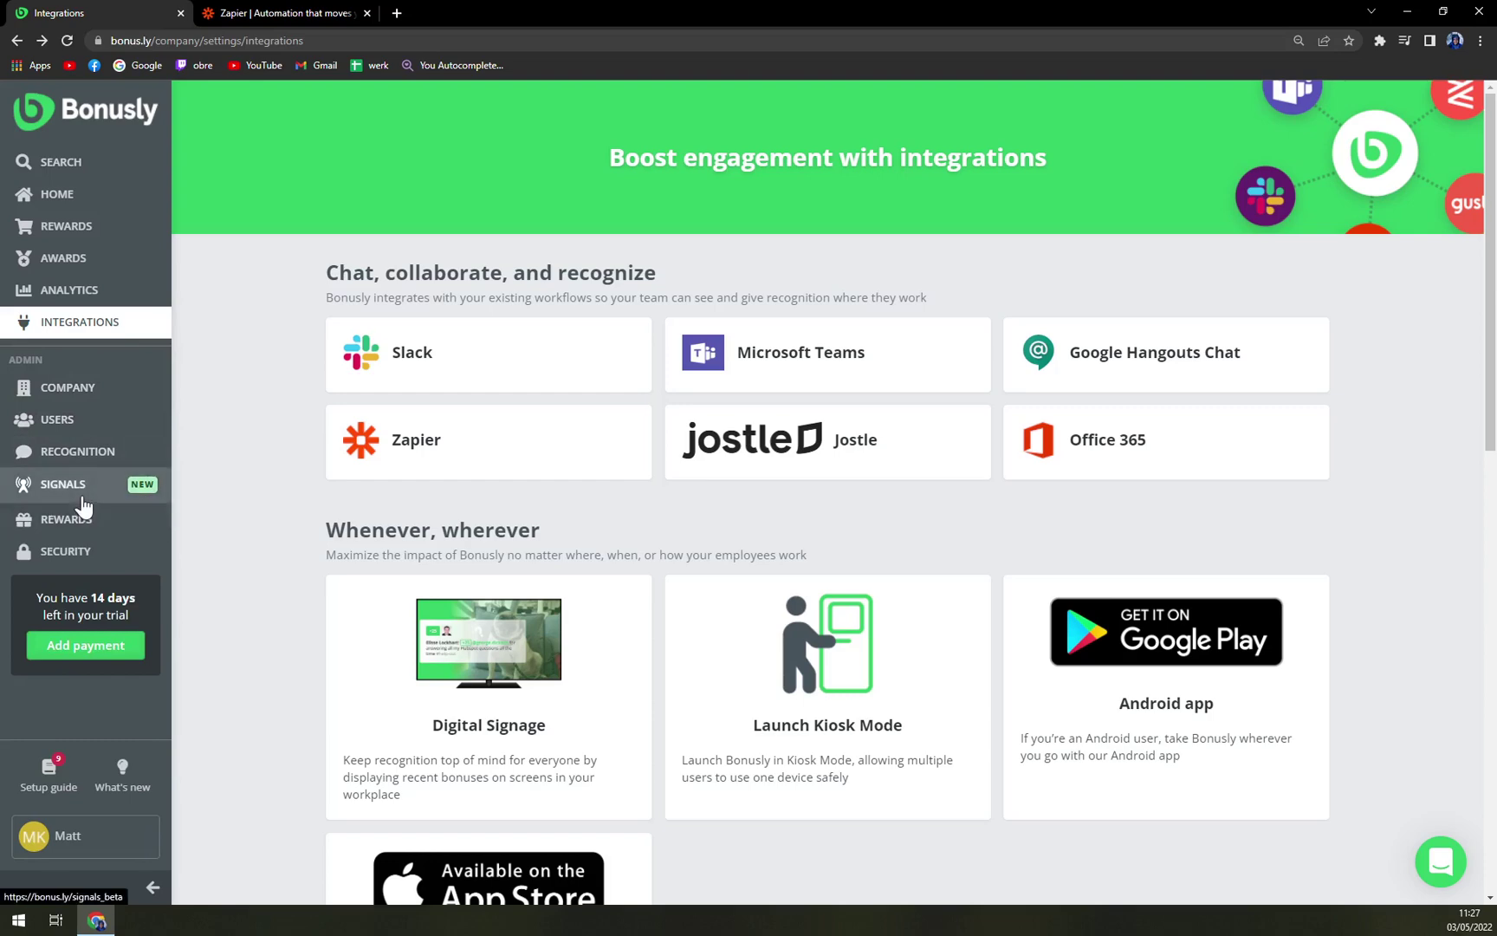
left_click(80, 496)
left_click(76, 520)
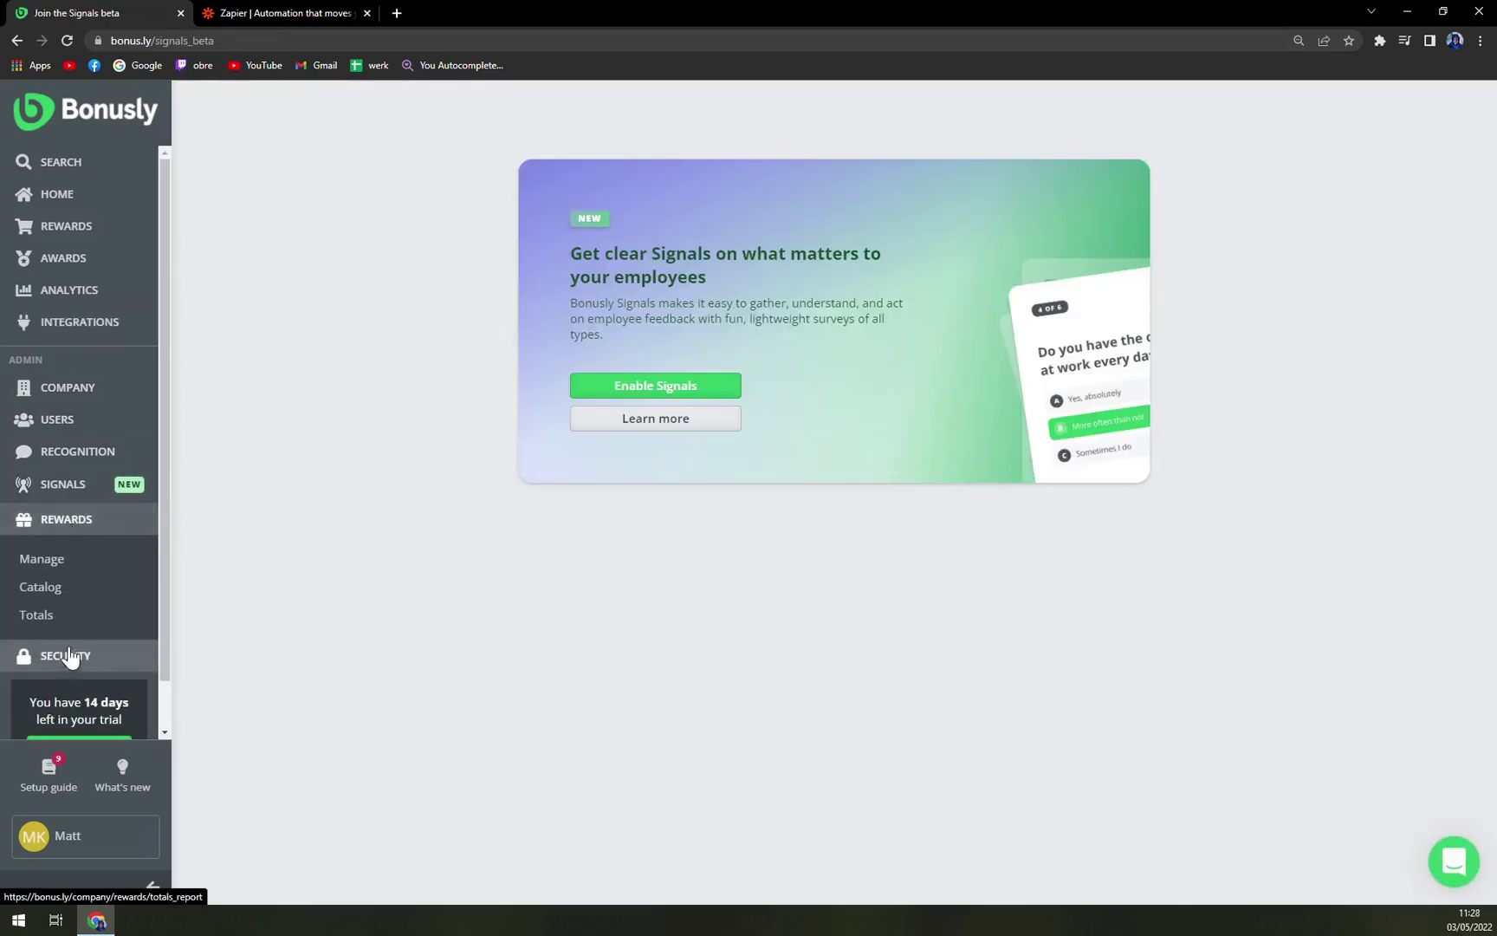
Return to the home feed and select the top post's #customer-service #teamwork hashtags
left_click(59, 198)
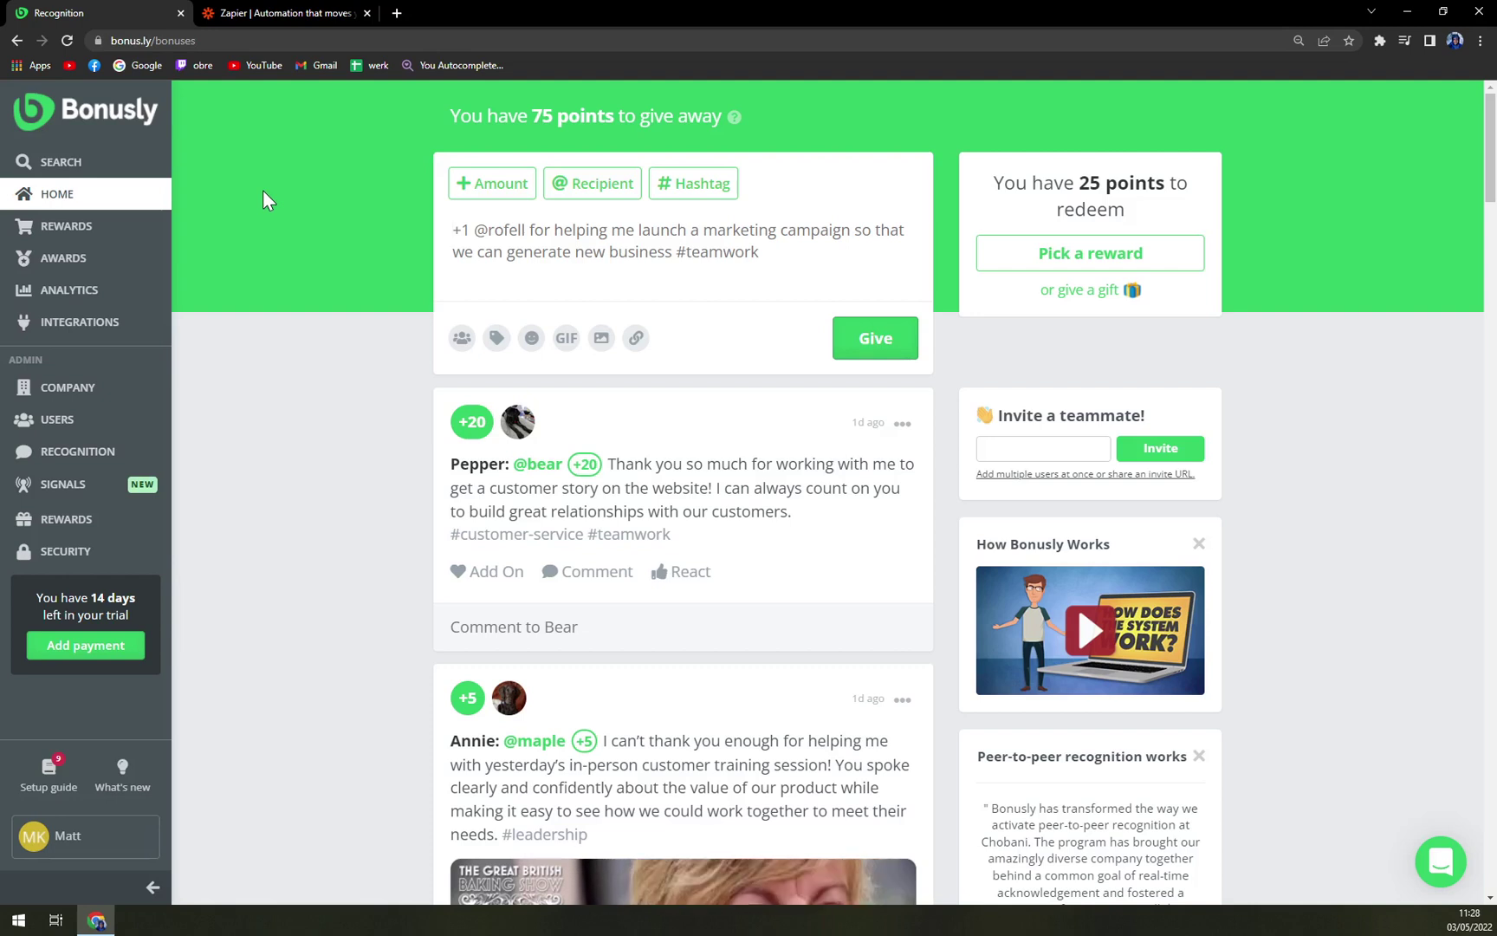
left_click_drag(264, 525, 377, 554)
left_click(370, 542)
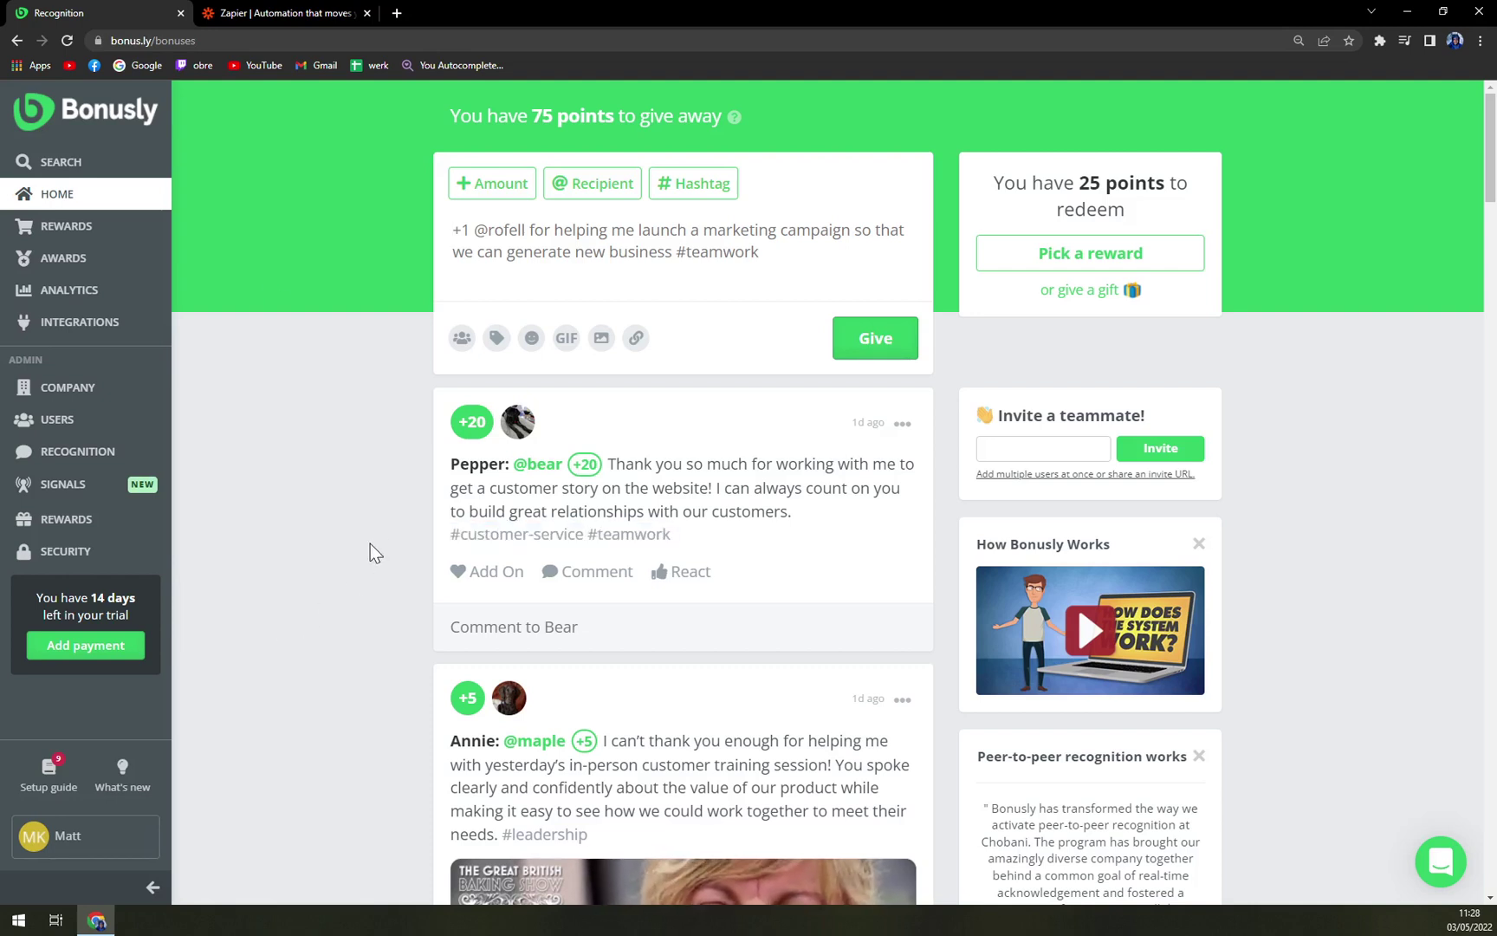